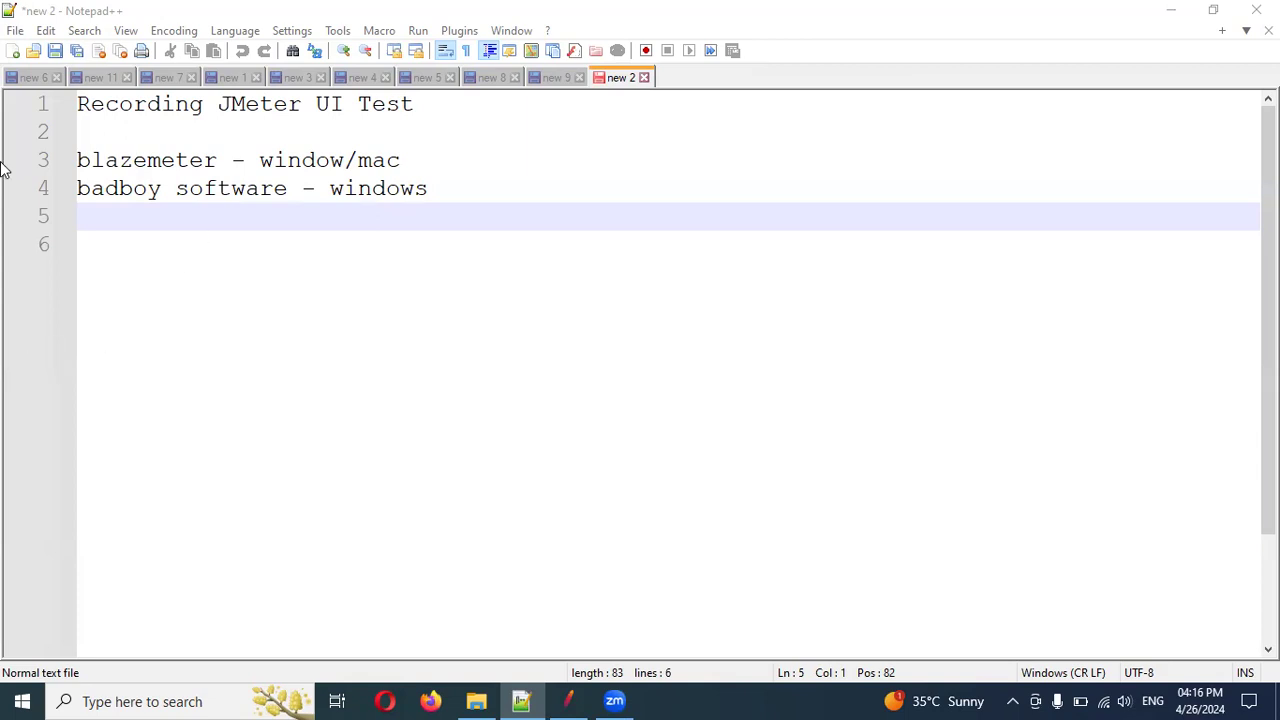
pyautogui.click(133, 160)
pyautogui.tripleClick(133, 160)
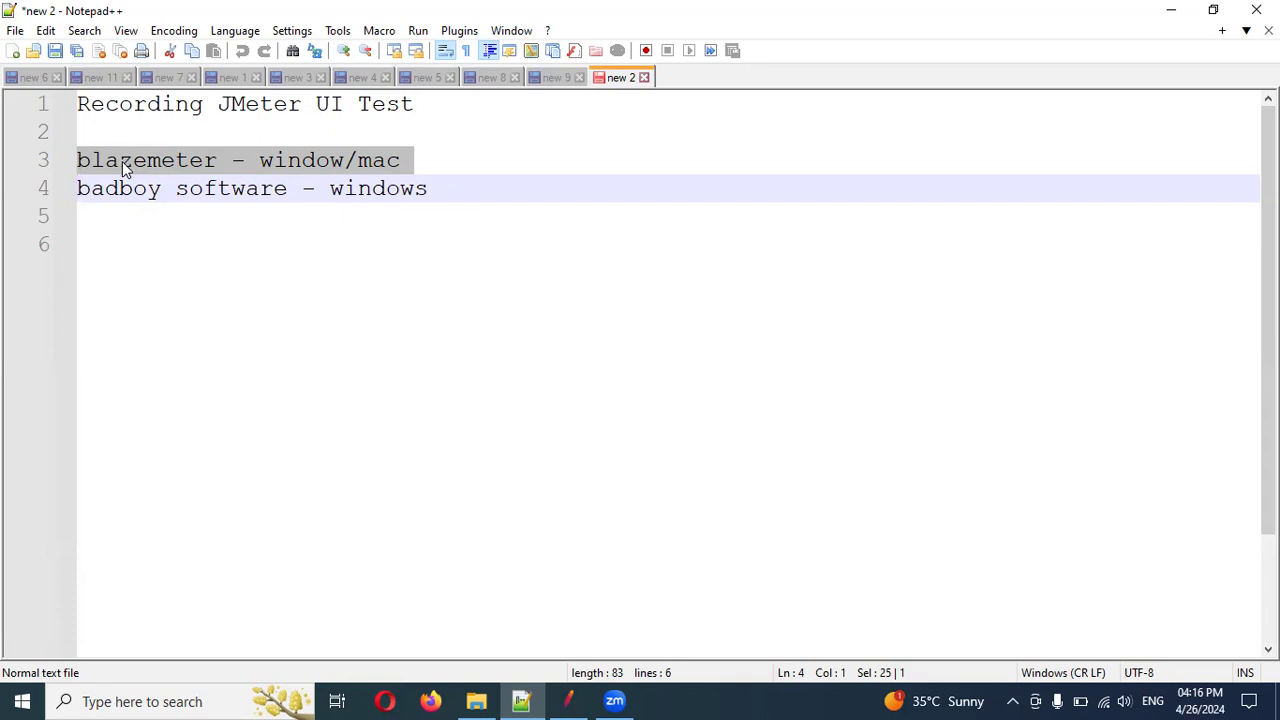
pyautogui.doubleClick(128, 160)
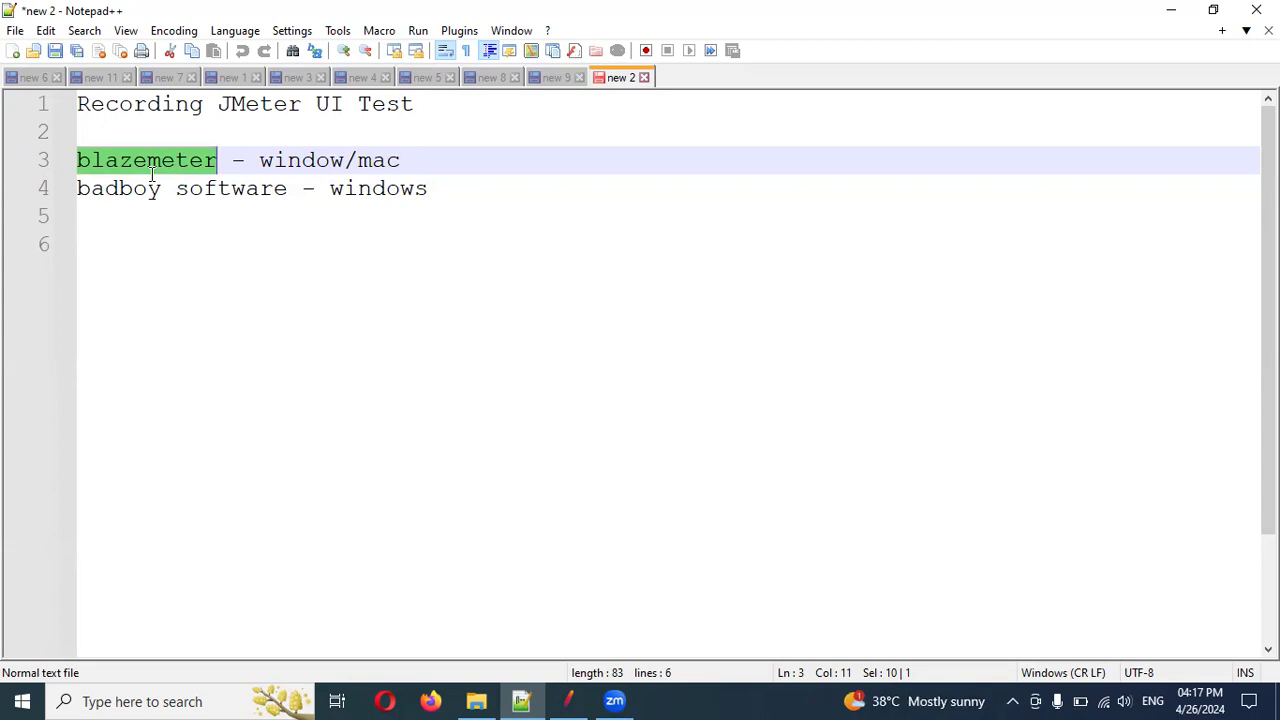
pyautogui.click(242, 216)
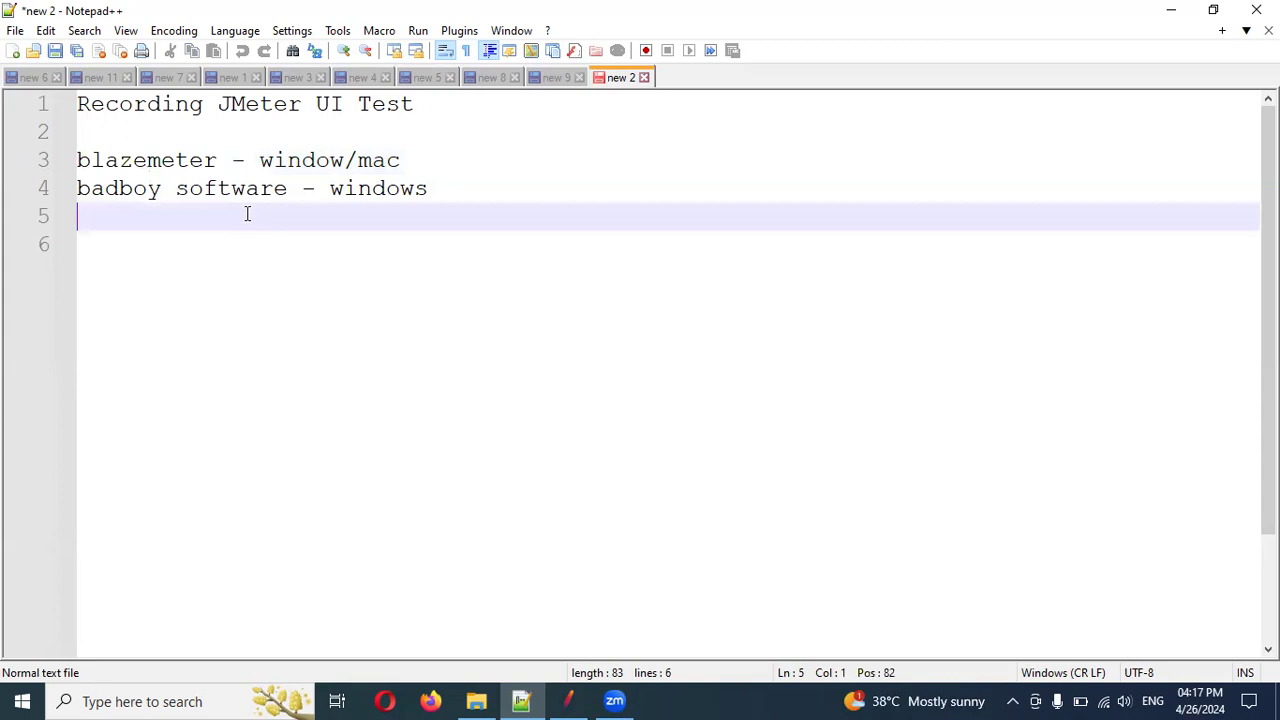
pyautogui.moveTo(443, 205); pyautogui.dragTo(77, 190)
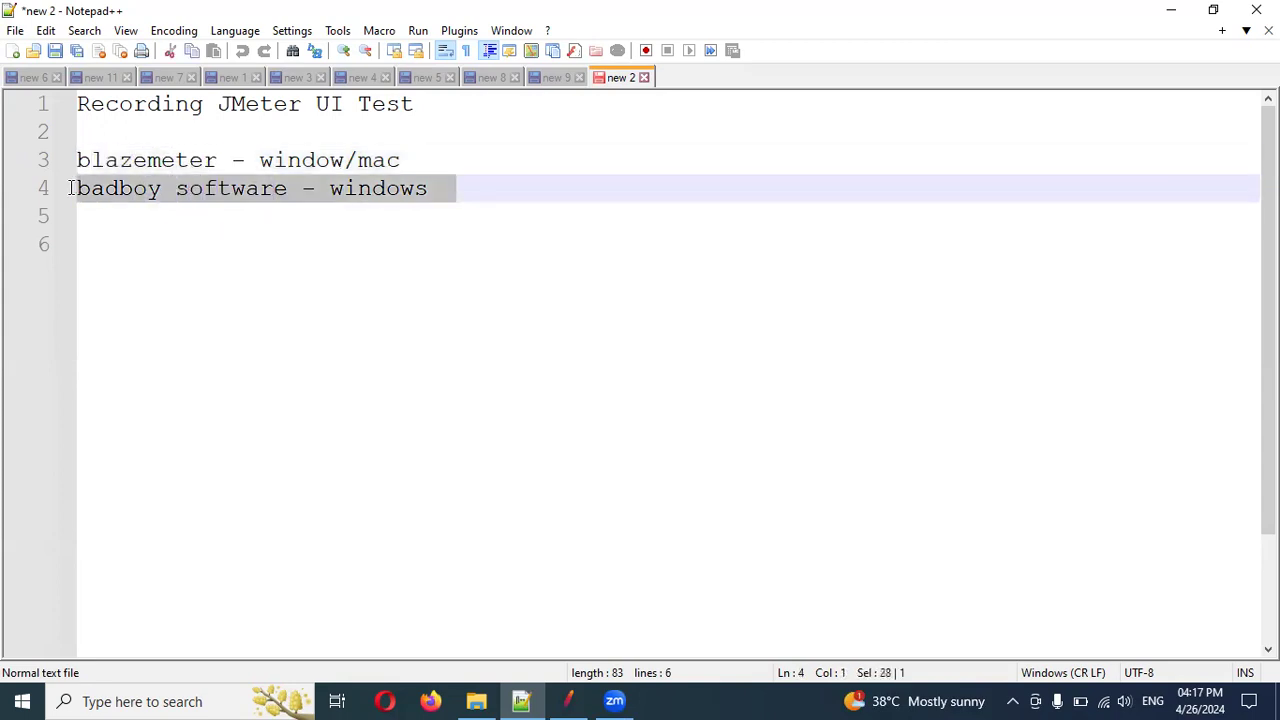
pyautogui.doubleClick(396, 198)
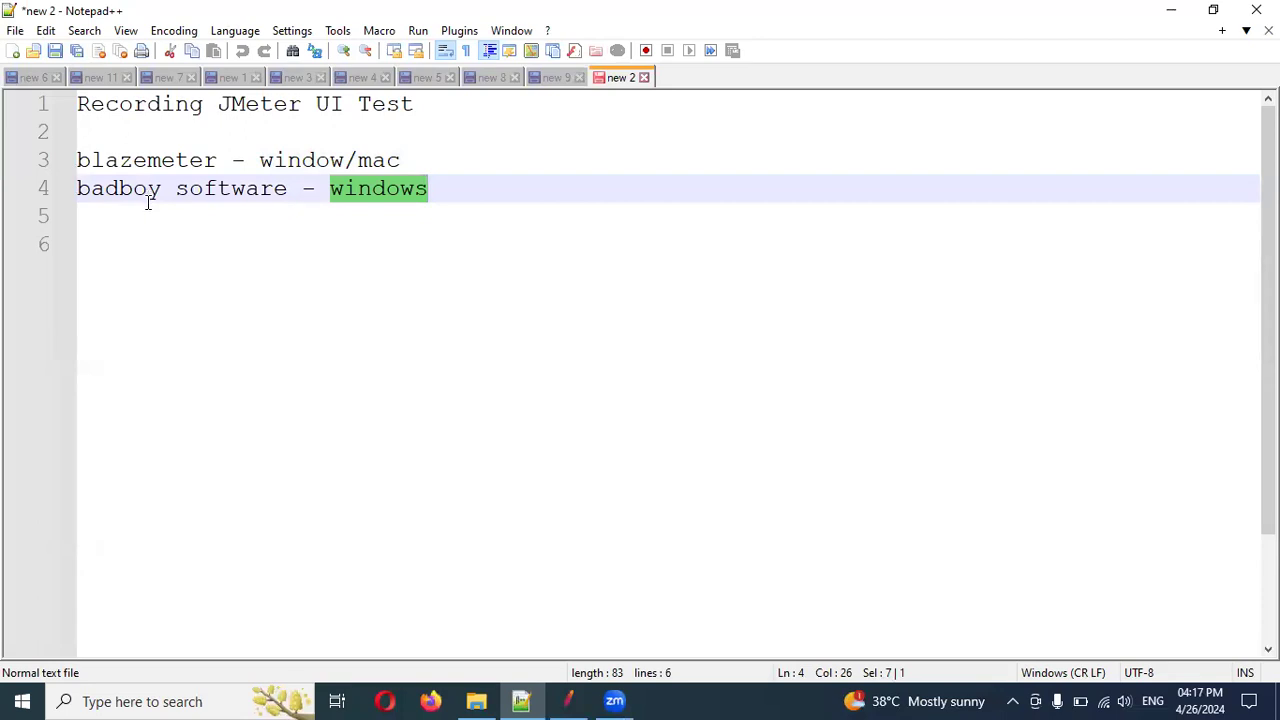
pyautogui.doubleClick(115, 160)
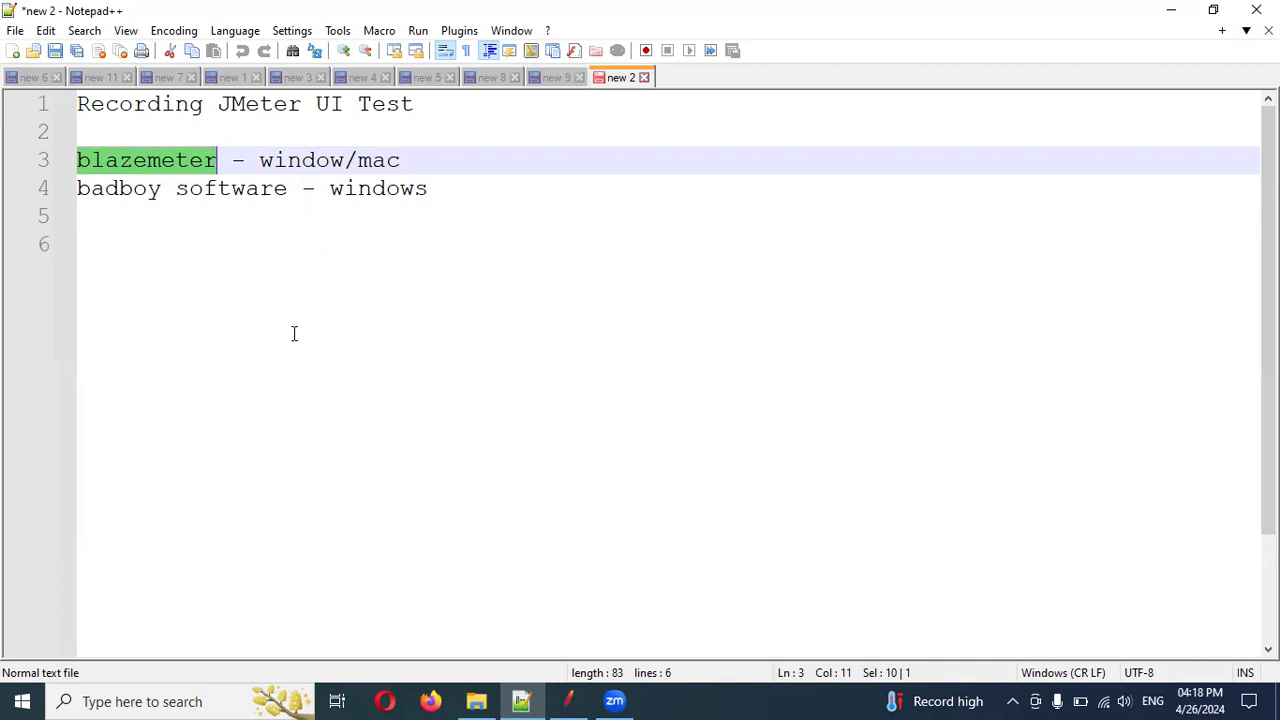
# - Switch to Google Chrome and search the web for "blazemeter chrome extension"
pyautogui.press('super')
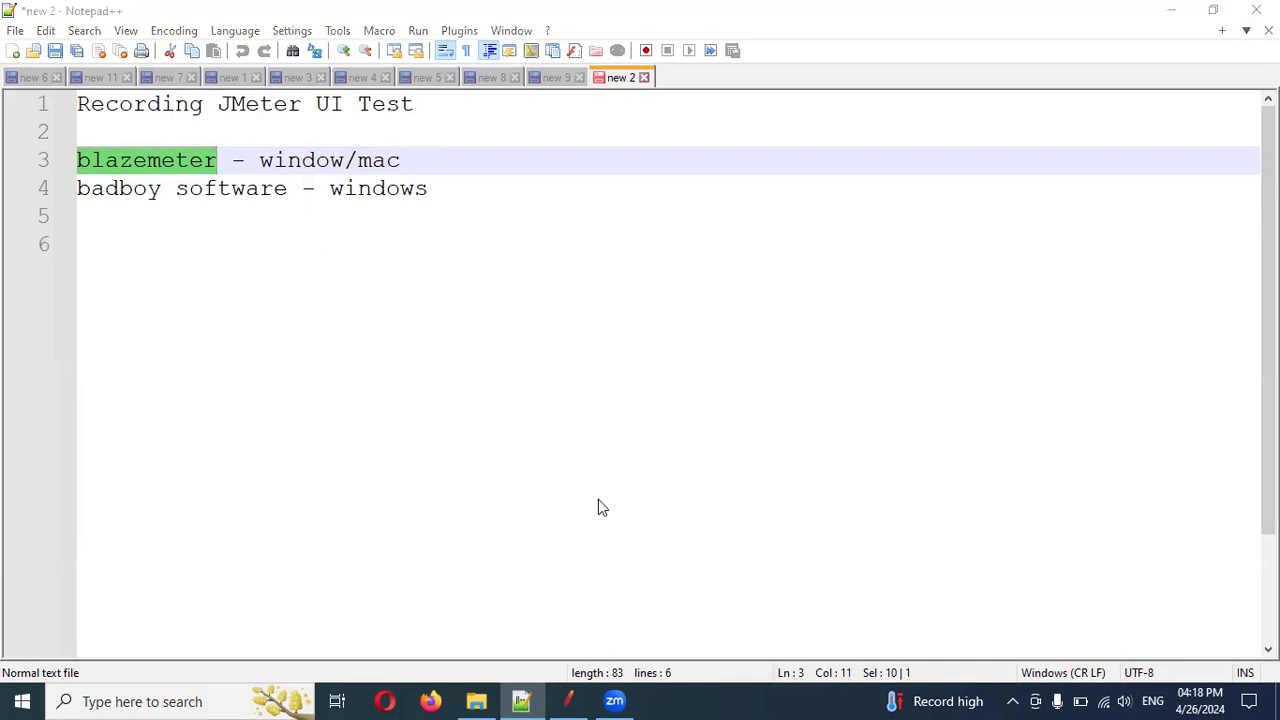
pyautogui.write('ch')
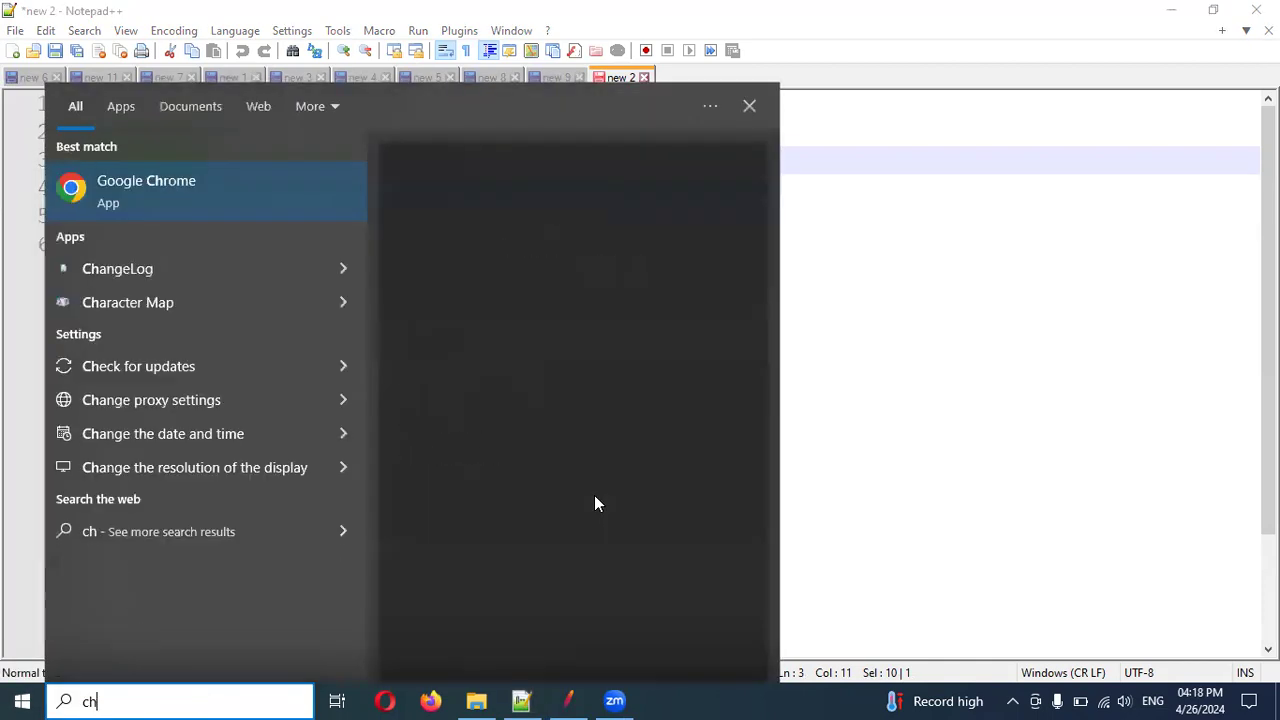
pyautogui.press('Escape')
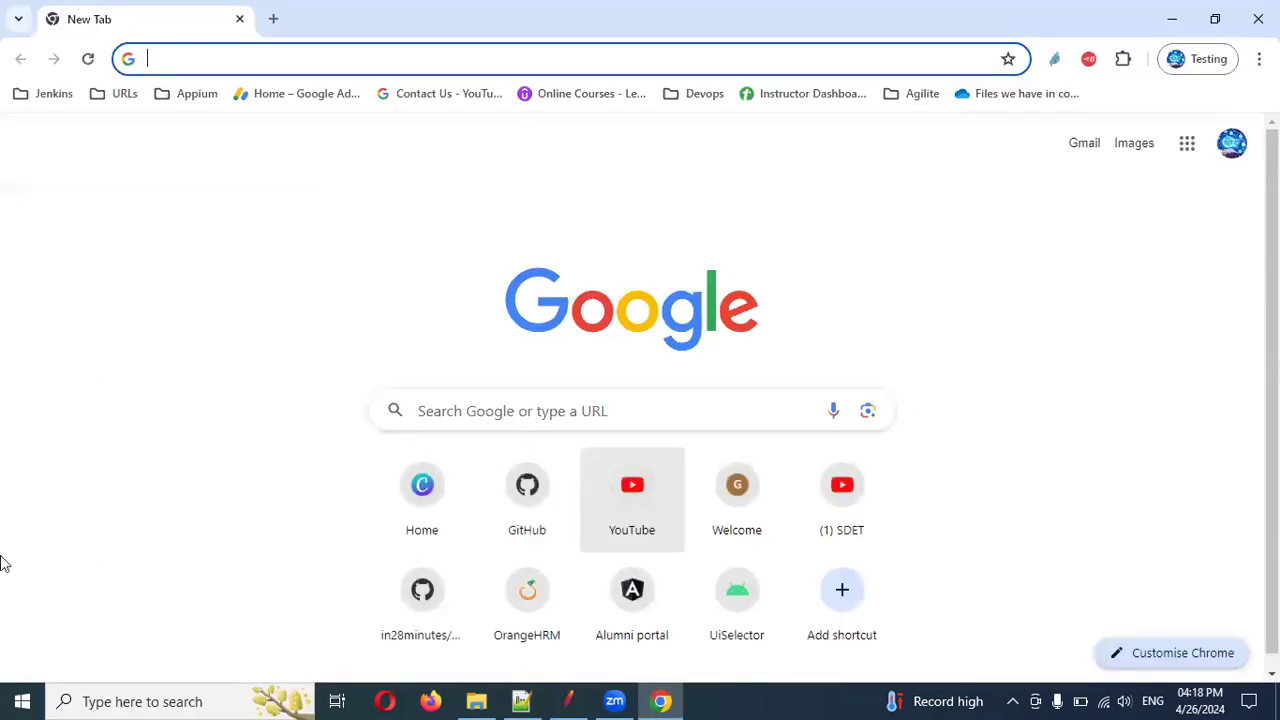
pyautogui.click(556, 58)
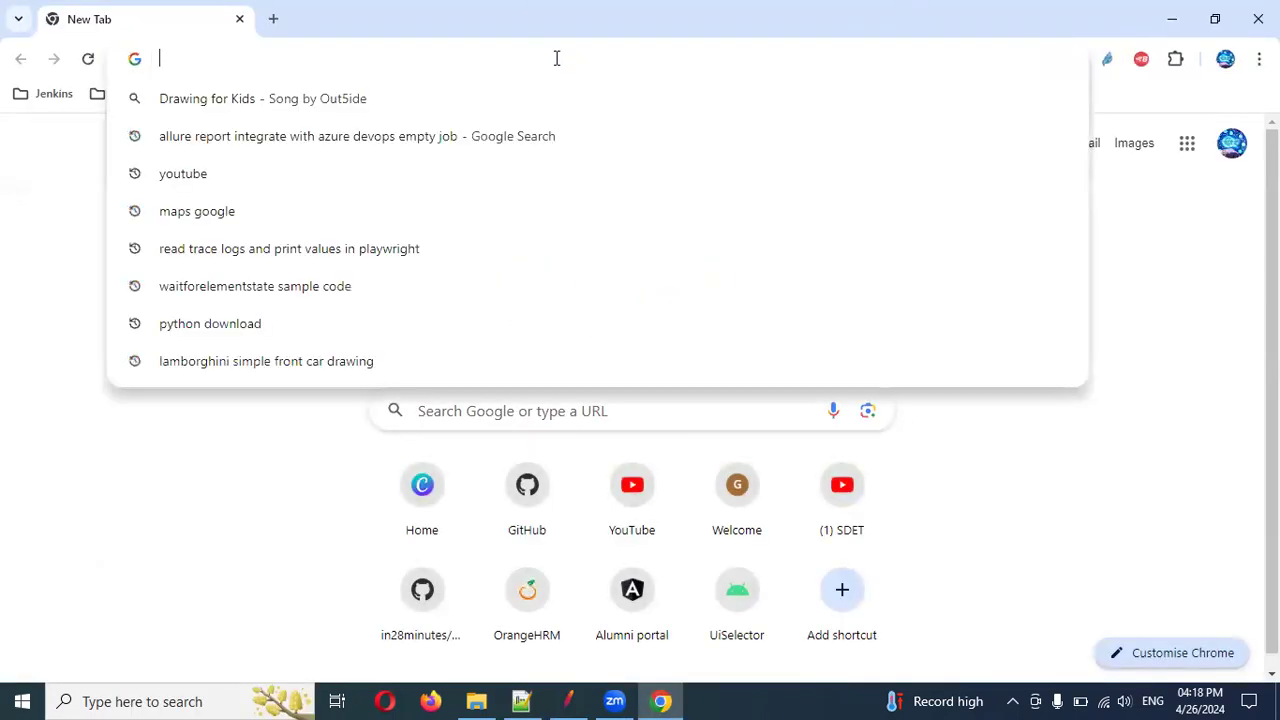
pyautogui.write('b')
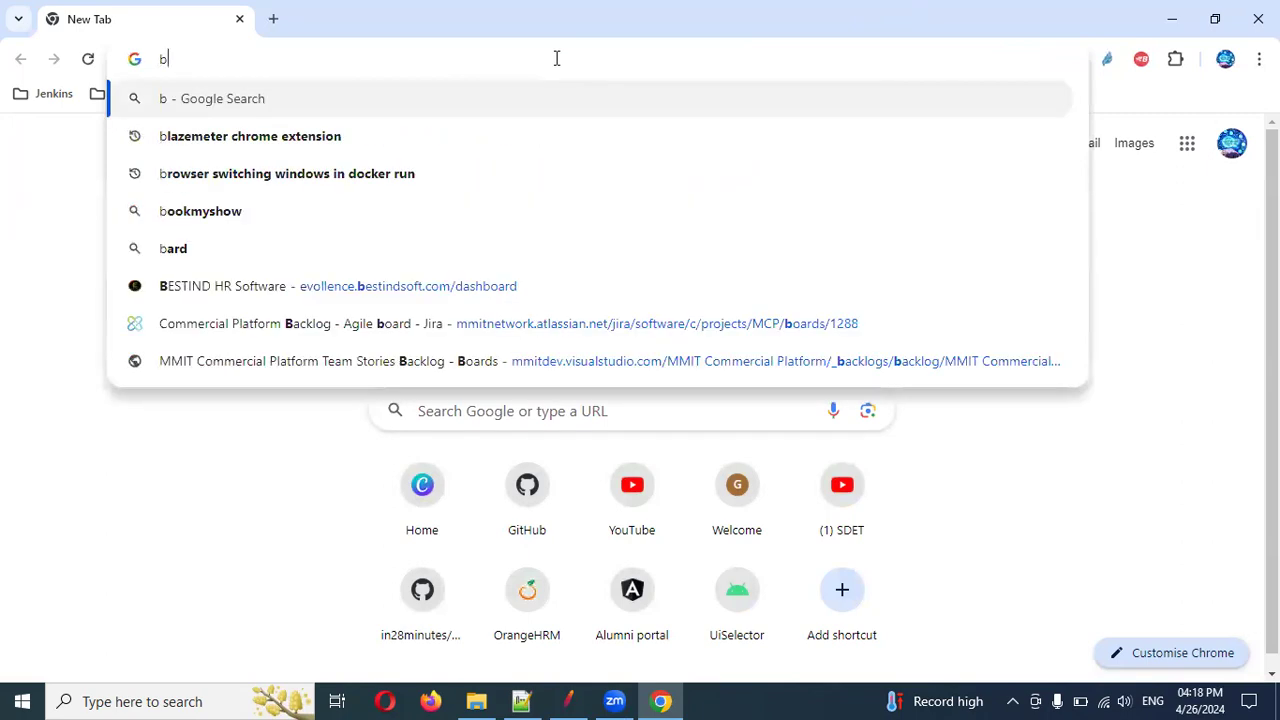
pyautogui.press('Down')
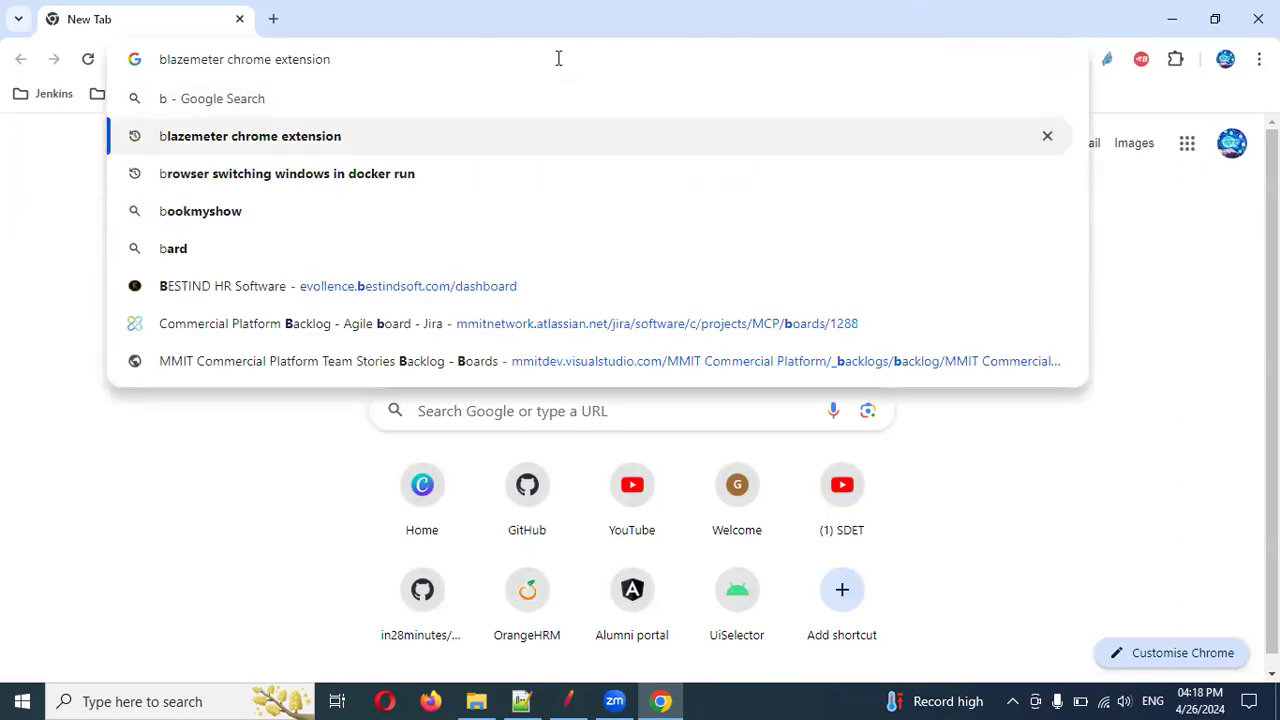
pyautogui.press('Return')
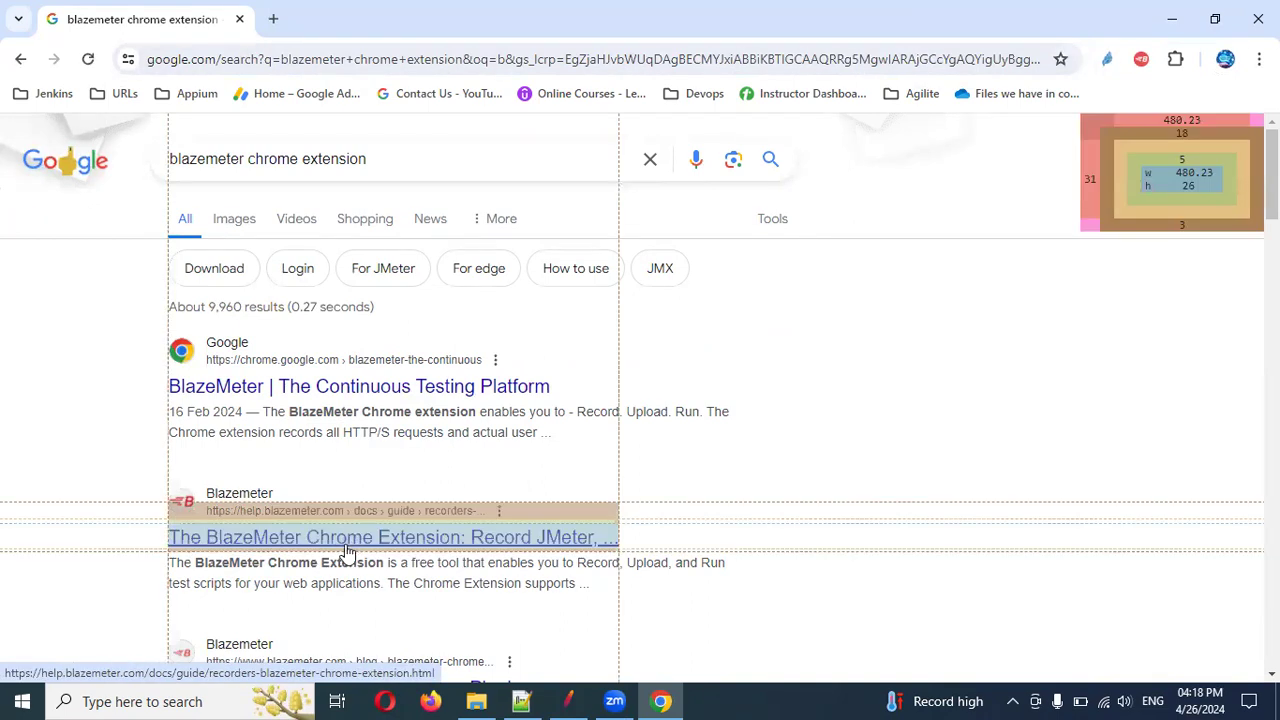
# - Open the BlazeMeter Chrome Extension help guide in a separate tab and review the extension's Chrome Web Store overview and reviews
pyautogui.keyDown('ctrl'); pyautogui.click(345, 551); pyautogui.keyUp('ctrl')
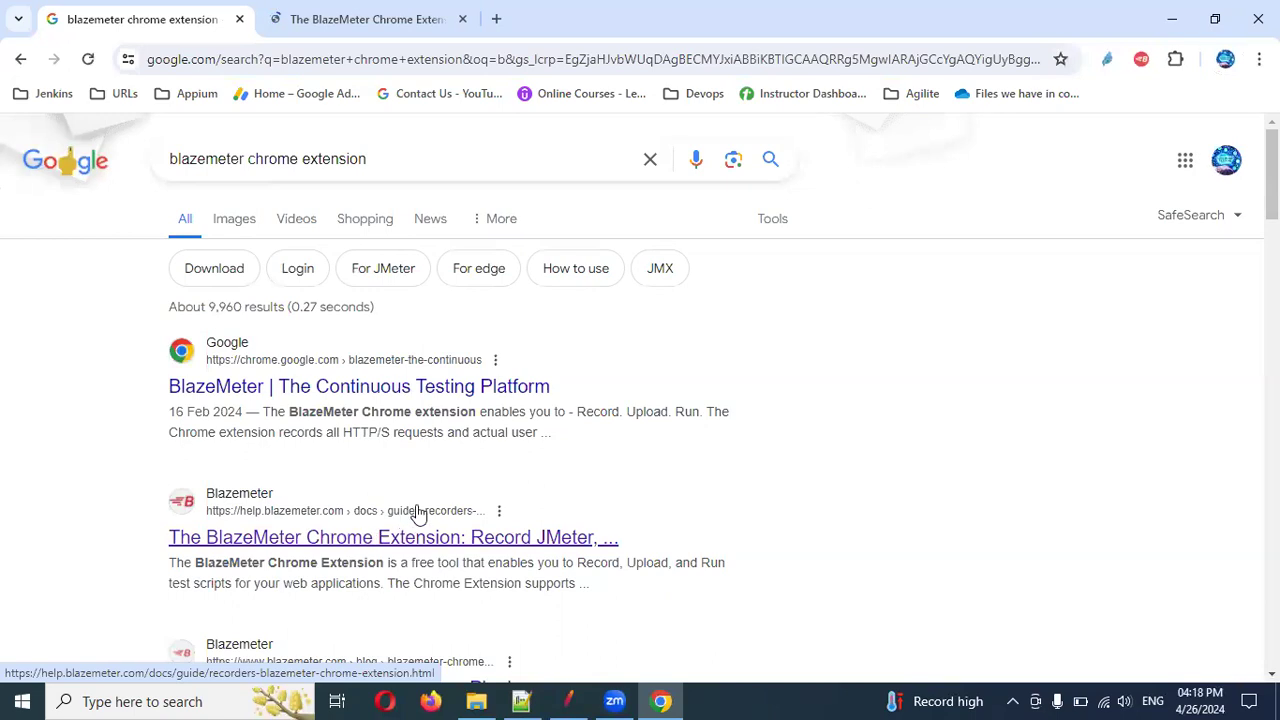
pyautogui.click(336, 394)
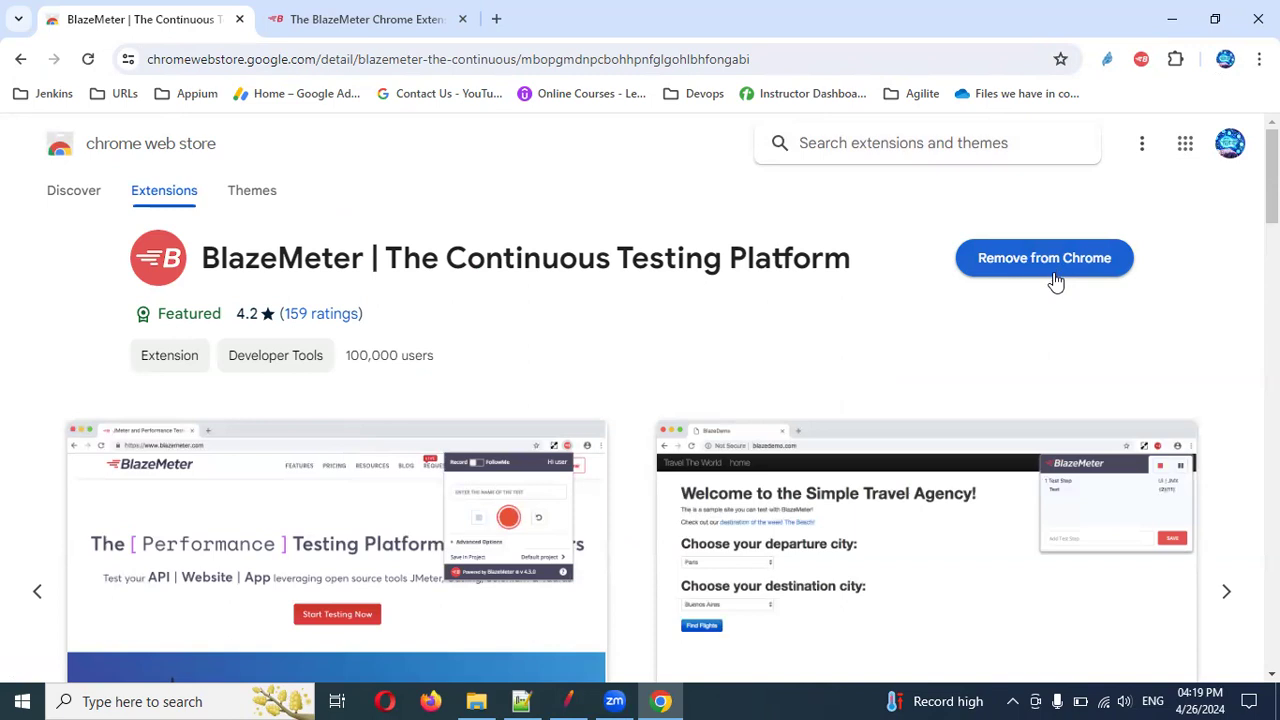
pyautogui.scroll(-2, 924, 356)
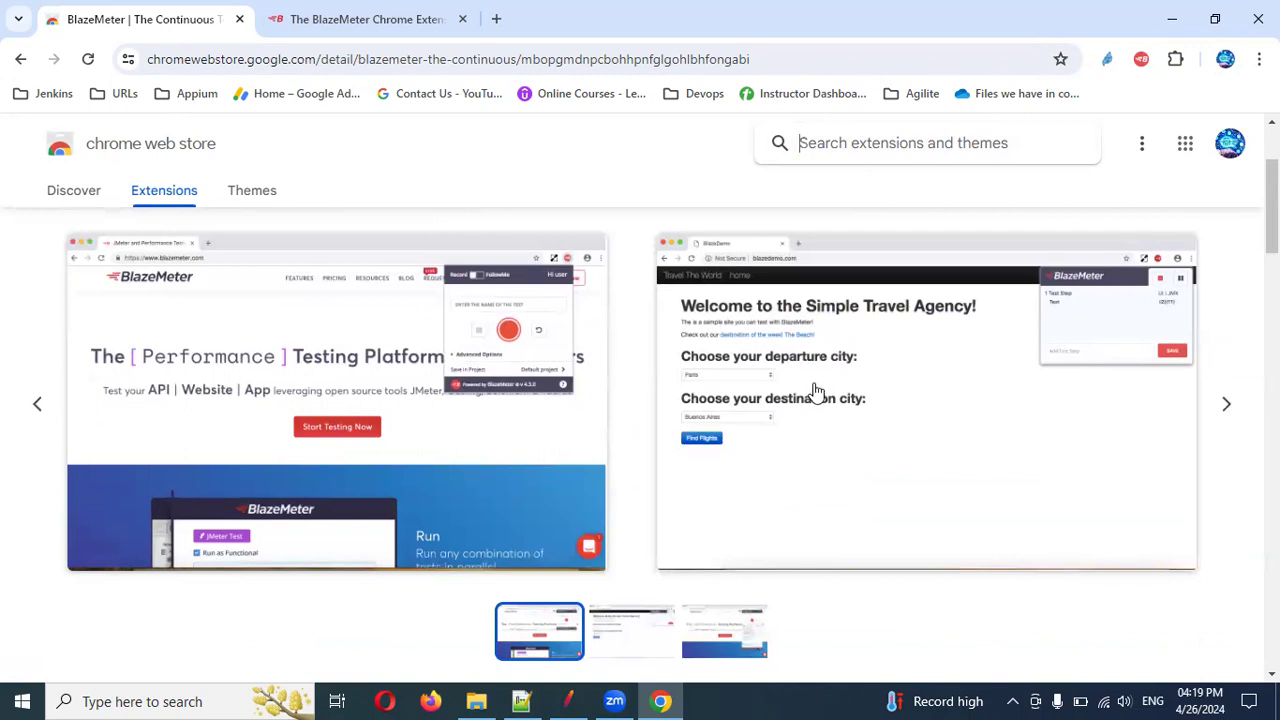
pyautogui.scroll(-5, 815, 390)
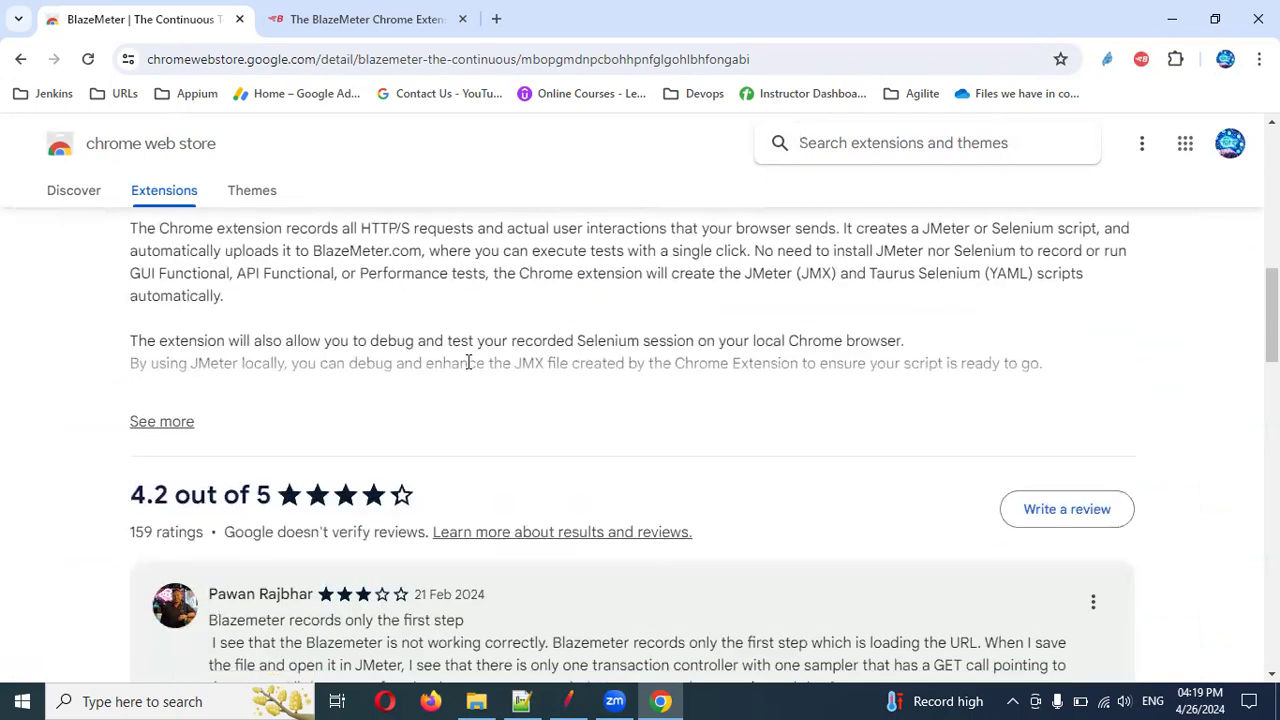
pyautogui.scroll(-2, 472, 363)
pyautogui.scroll(-5, 678, 430)
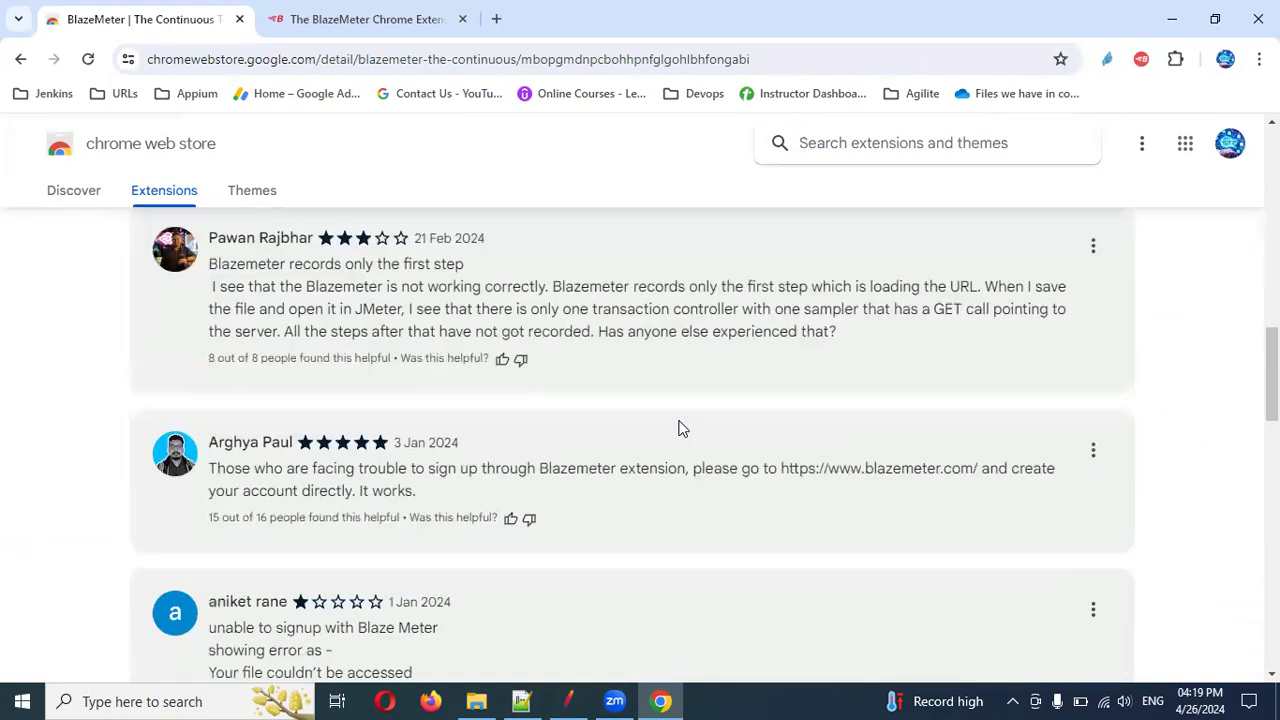
pyautogui.scroll(5, 551, 406)
pyautogui.scroll(8, 575, 385)
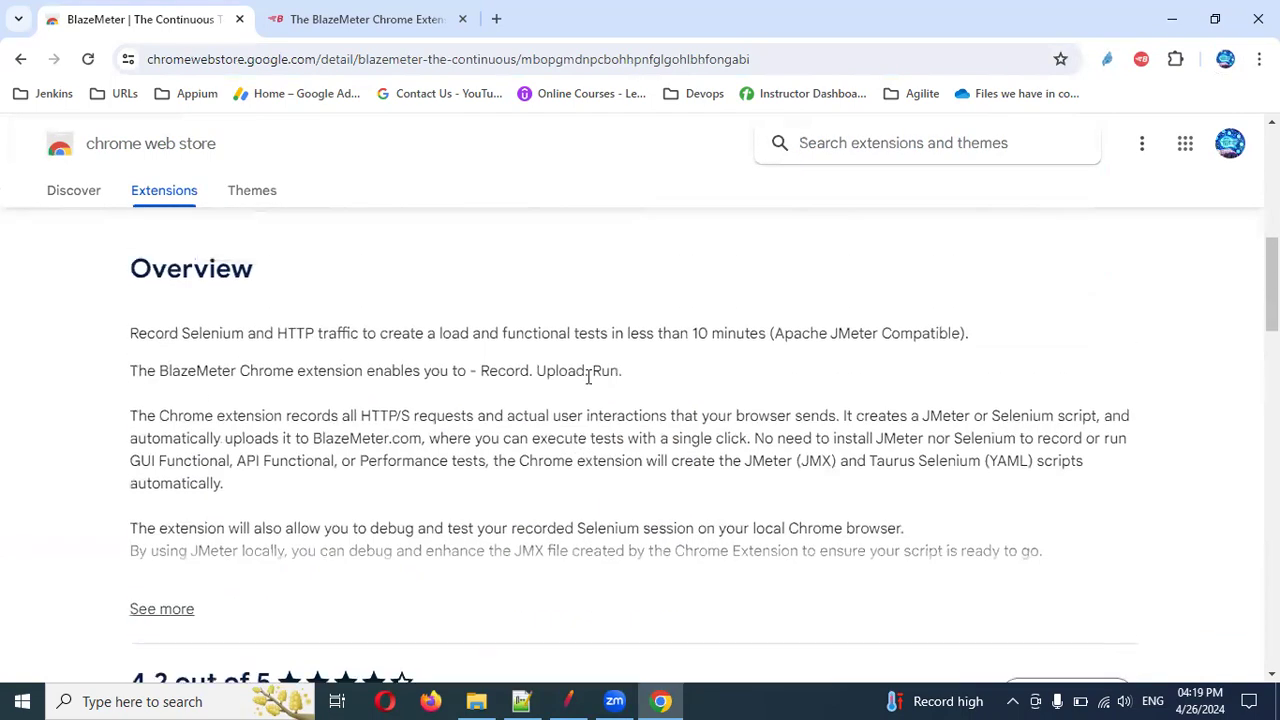
# - Check the installed BlazeMeter extension's recorder and load google.com in place of the Chrome Web Store page
pyautogui.click(1141, 60)
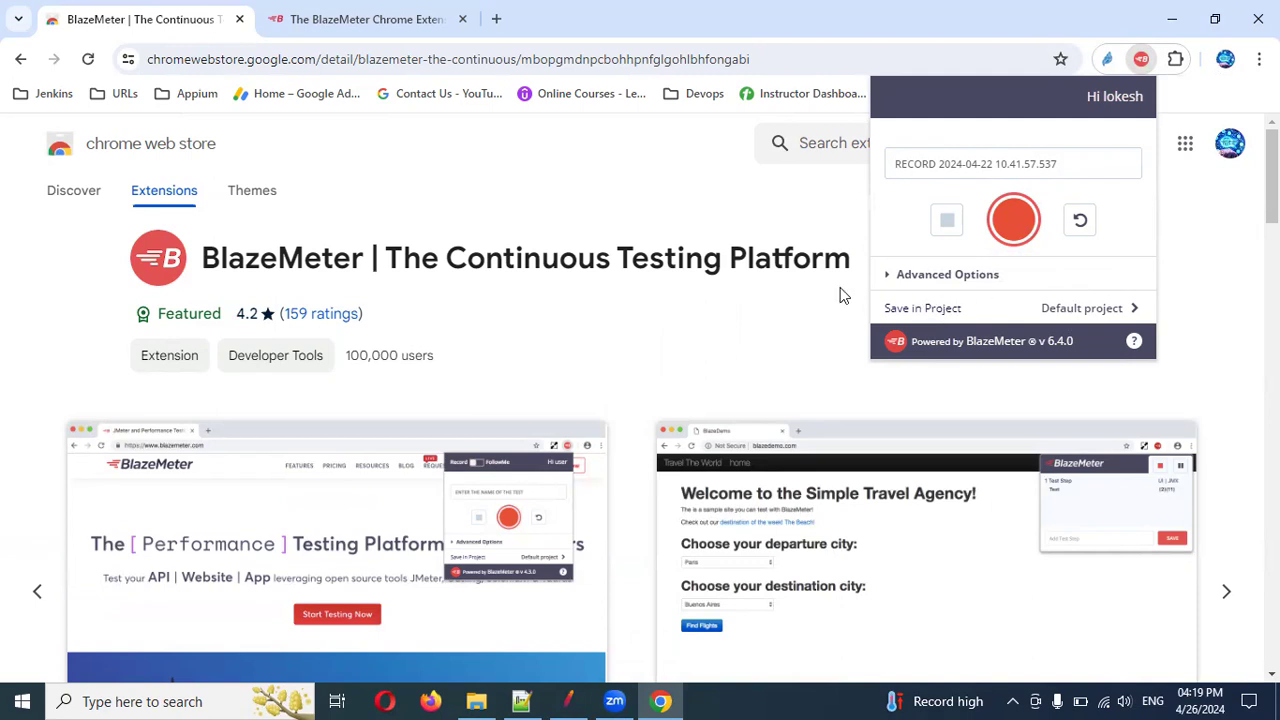
pyautogui.click(787, 213)
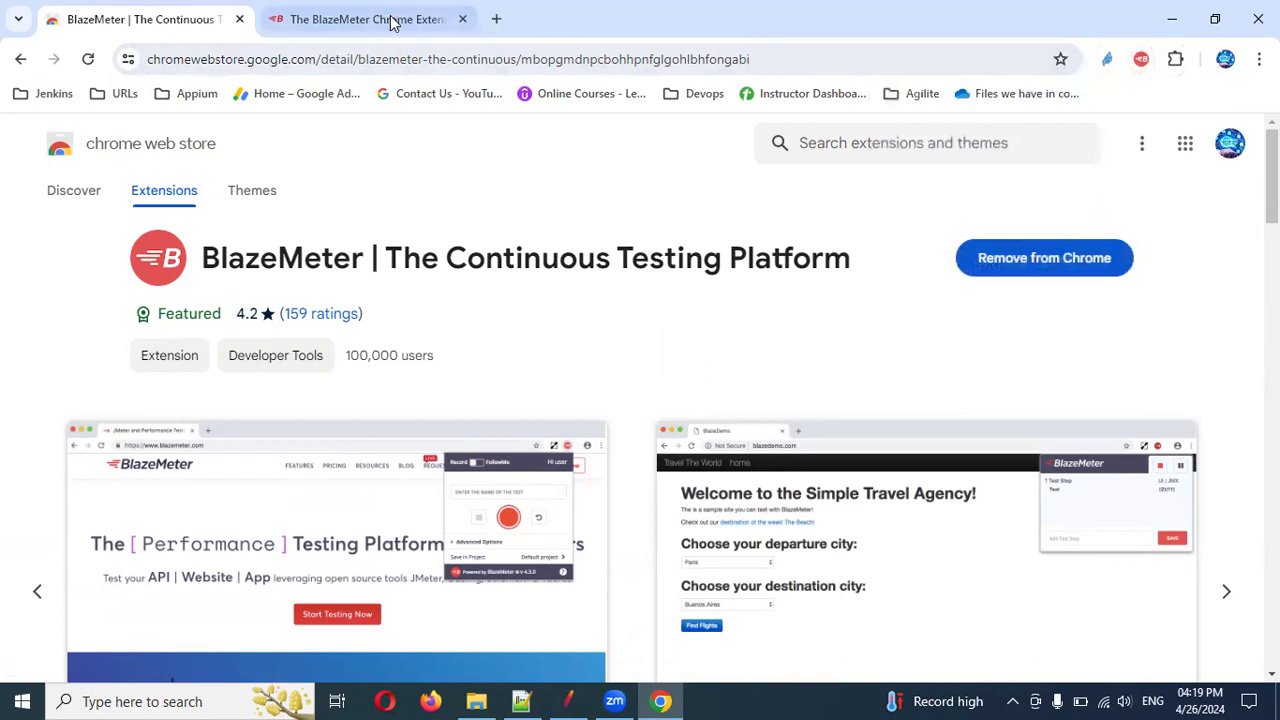
pyautogui.click(340, 62)
pyautogui.write('go')
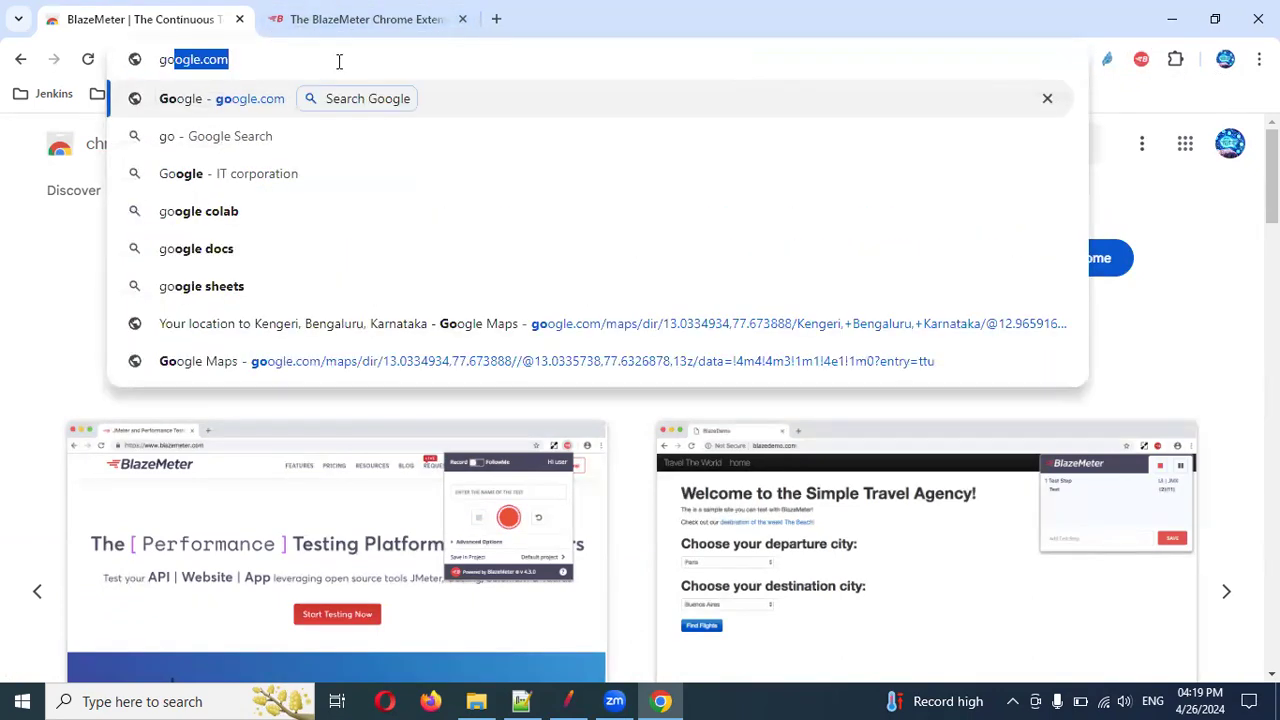
pyautogui.press('Return')
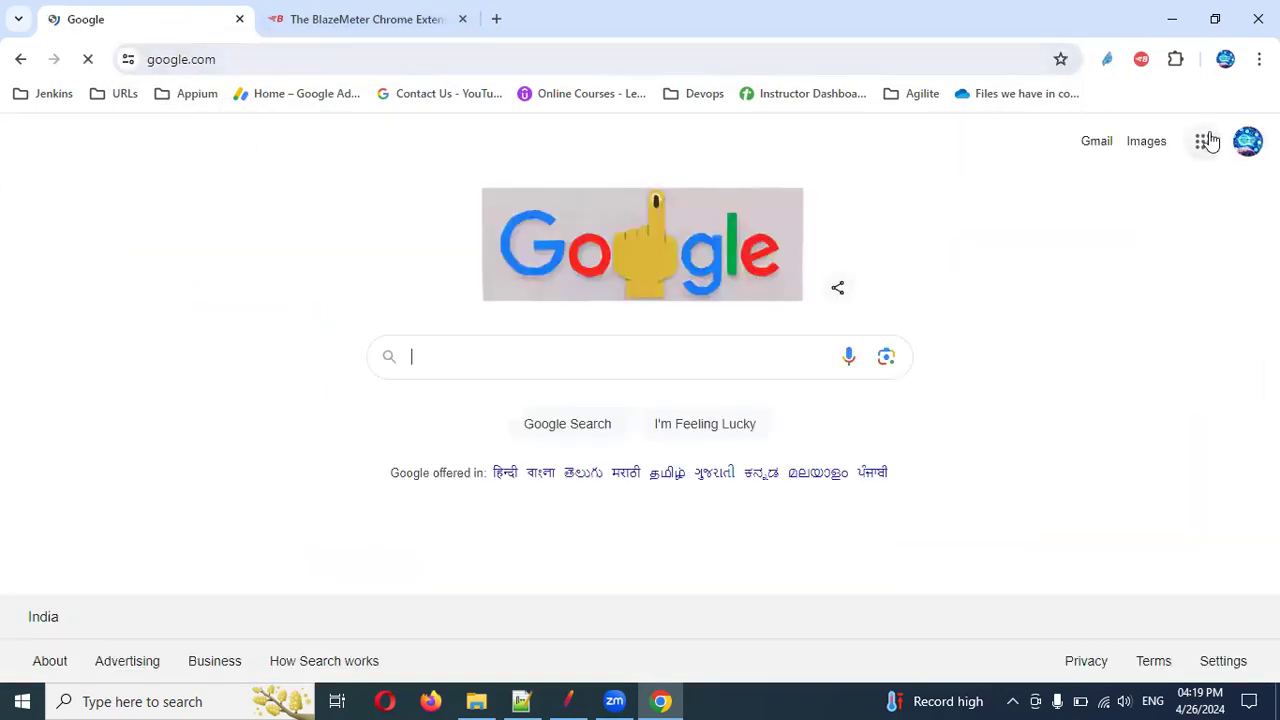
# - Open the BlazeMeter workspace dashboard through the recorder extension's account link and dismiss the product announcement
pyautogui.click(1140, 60)
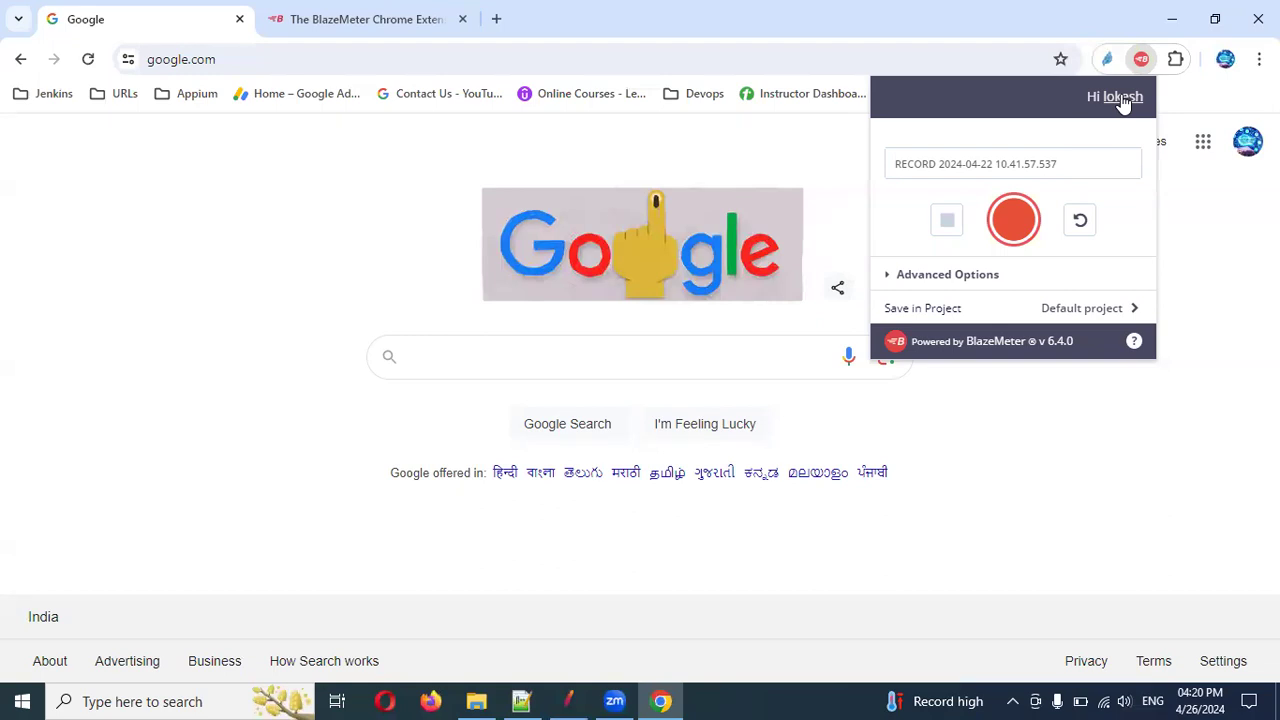
pyautogui.click(1123, 97)
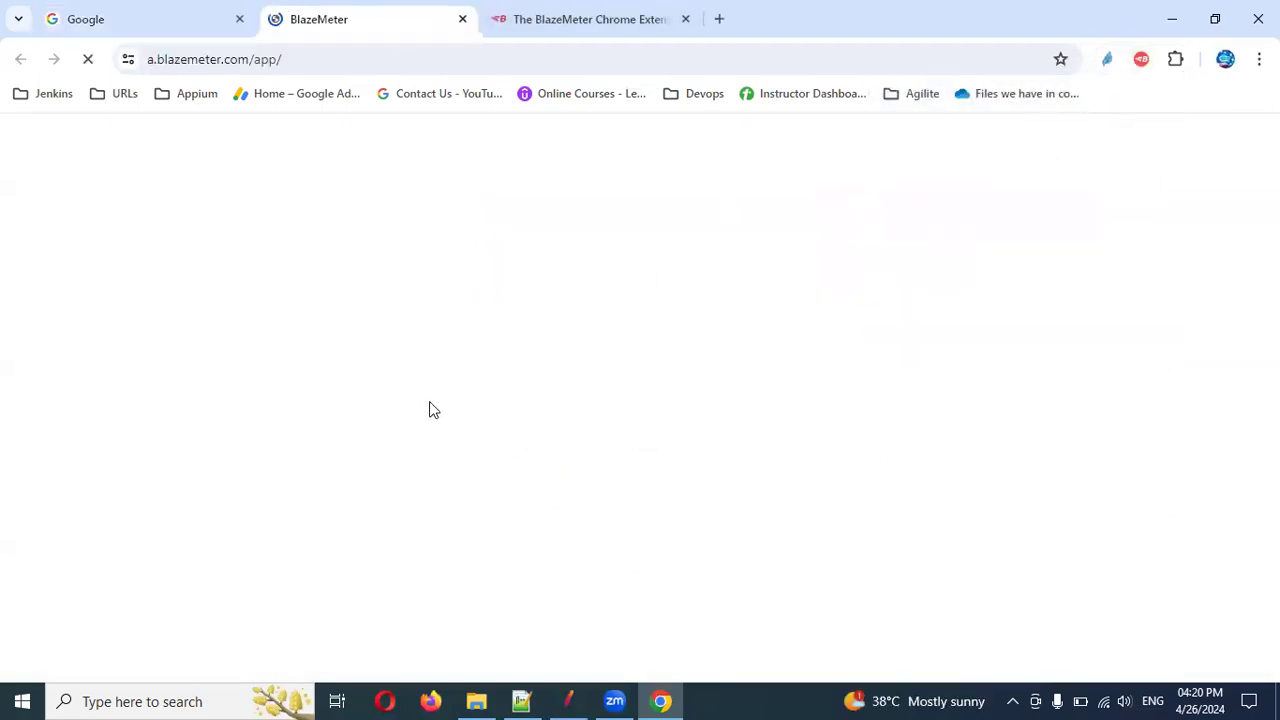
pyautogui.click(86, 19)
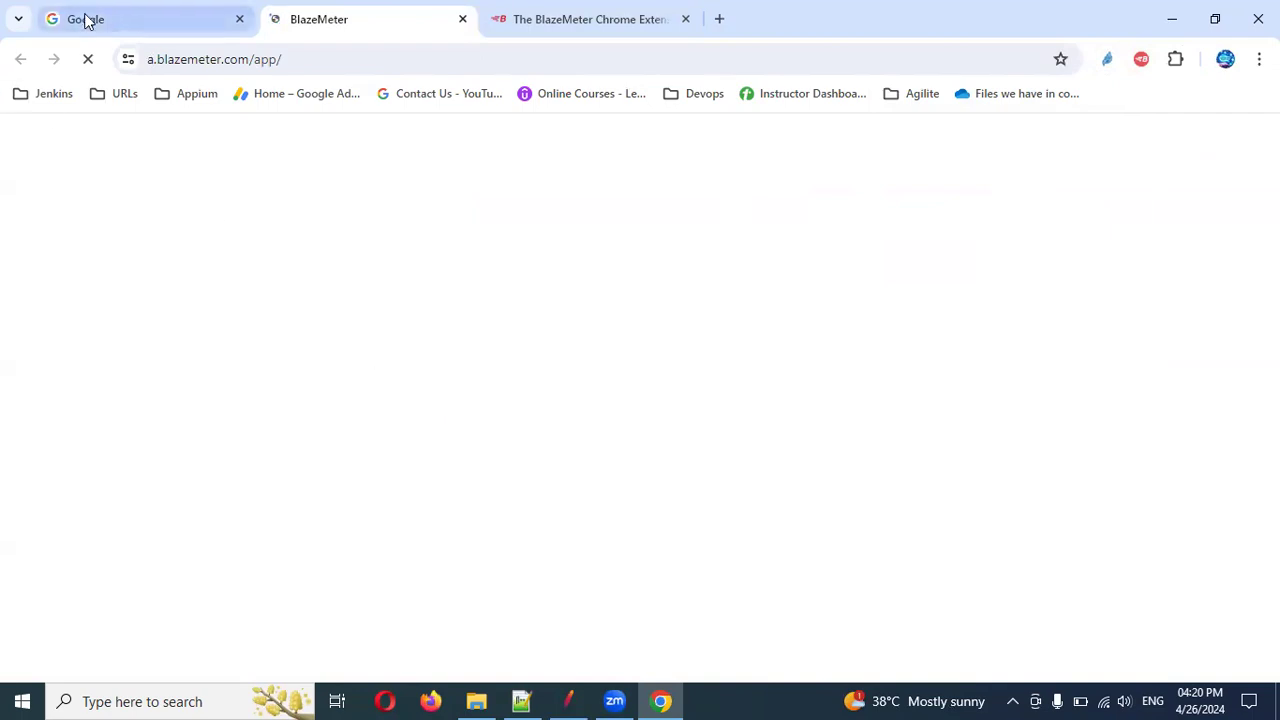
pyautogui.click(1141, 59)
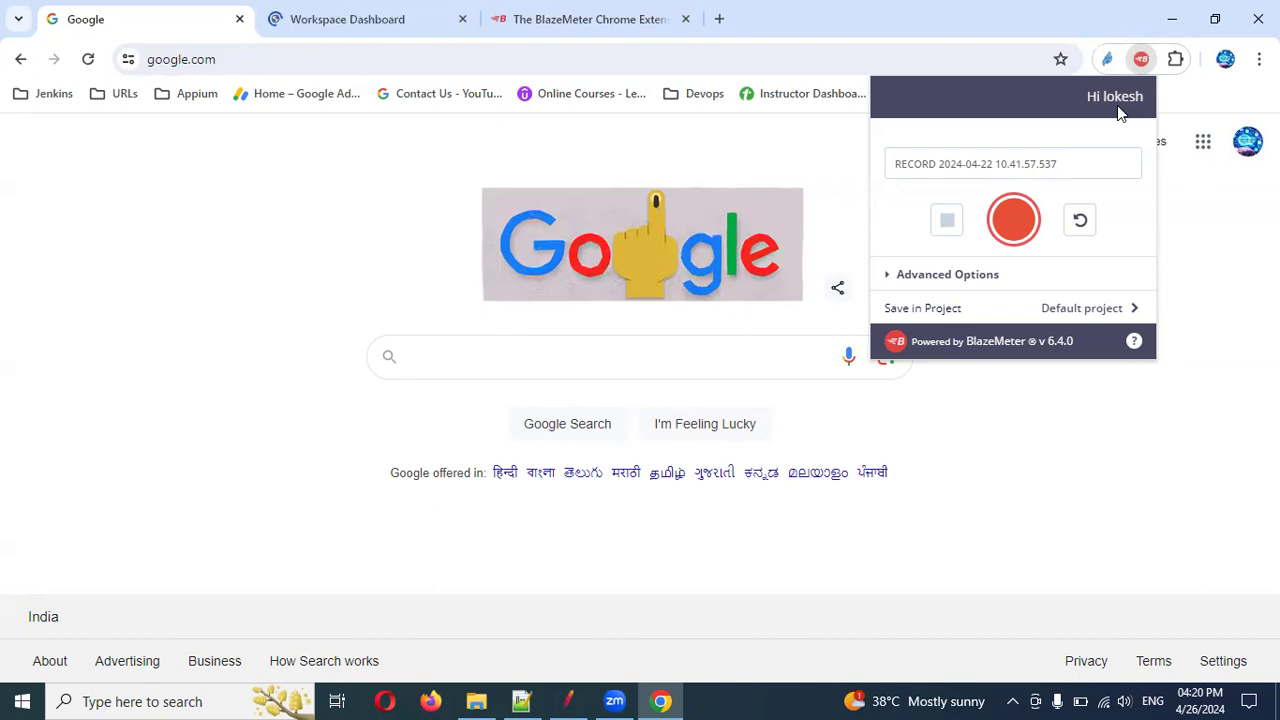
pyautogui.click(400, 20)
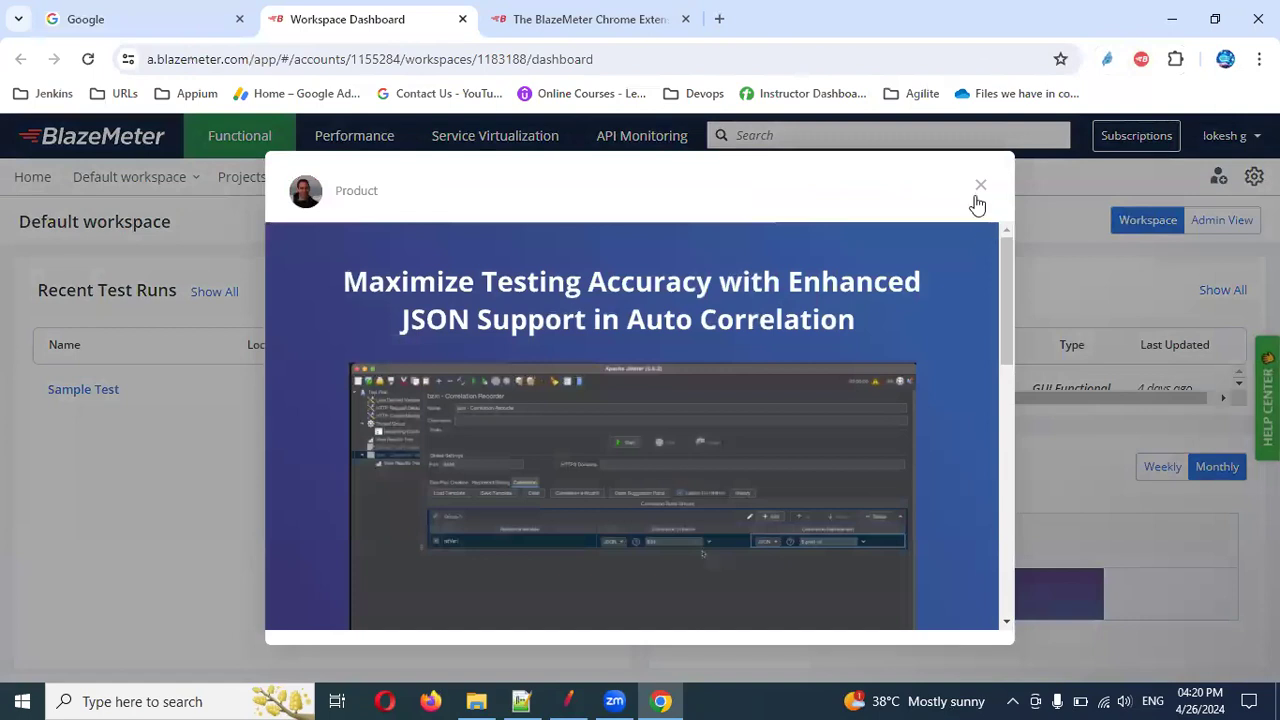
pyautogui.click(980, 187)
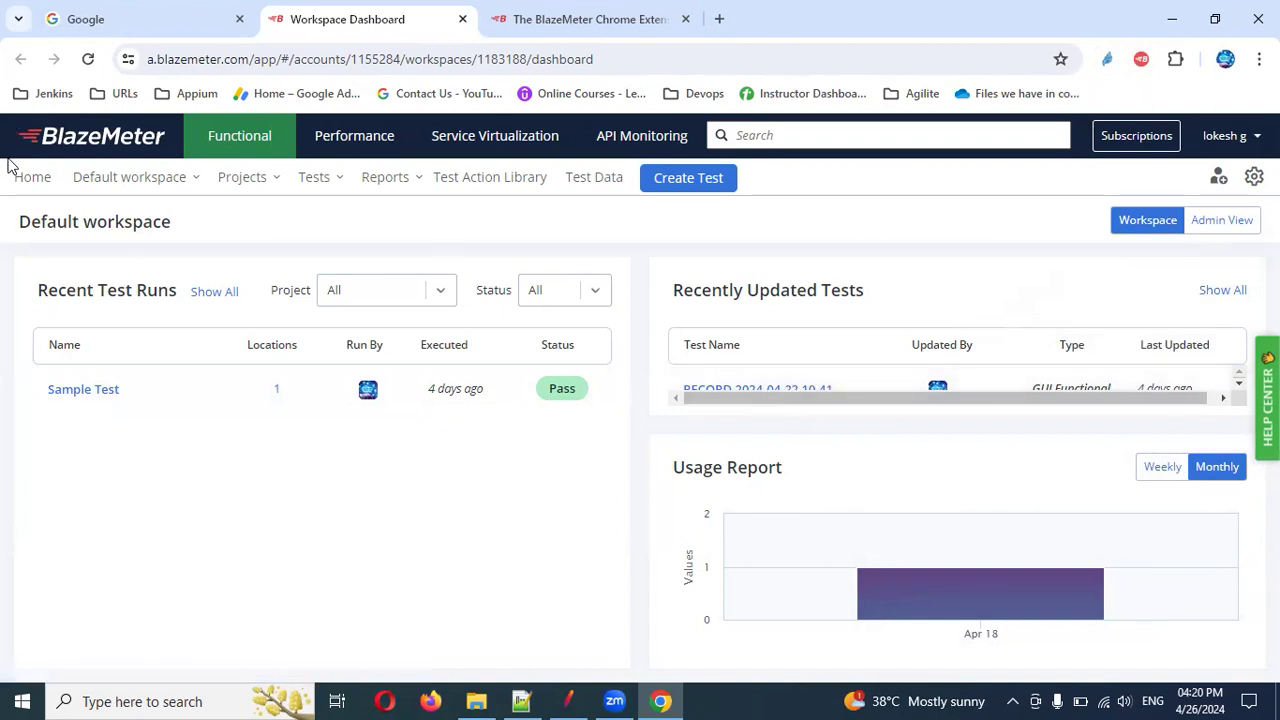
# - Look through the workspace's recent projects, recently active tests and recent test run reports
pyautogui.click(277, 186)
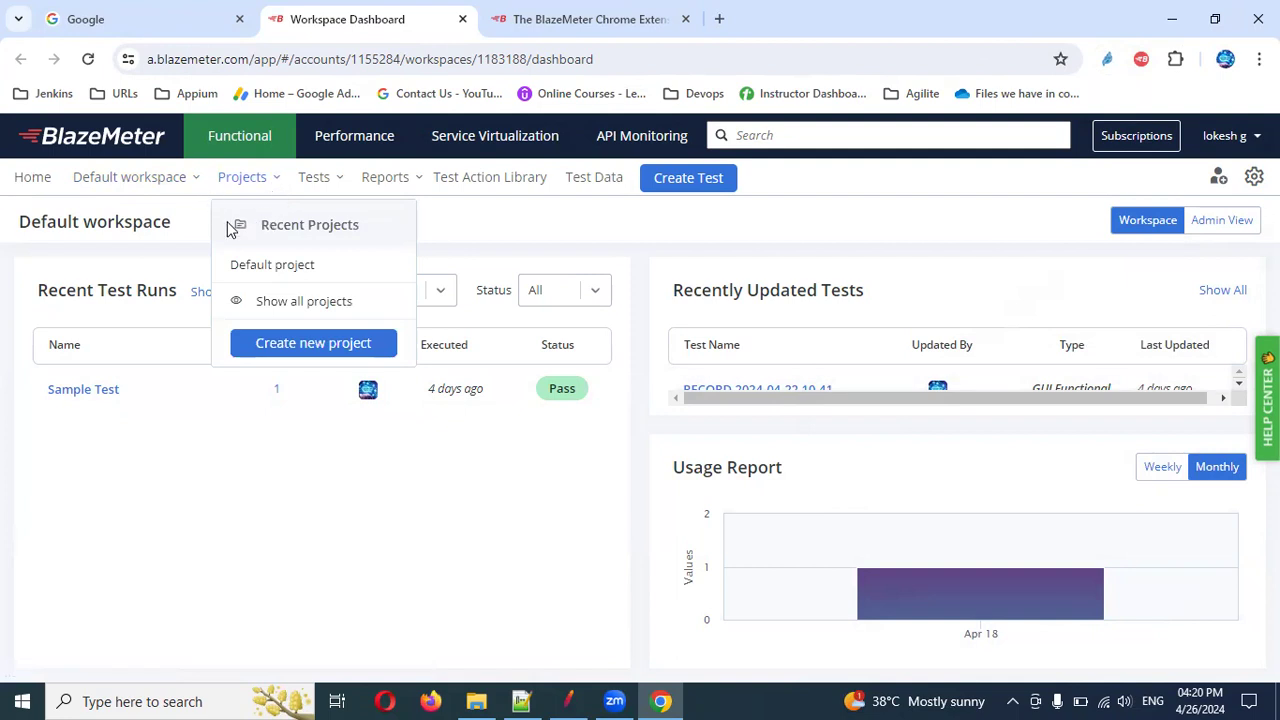
pyautogui.click(344, 189)
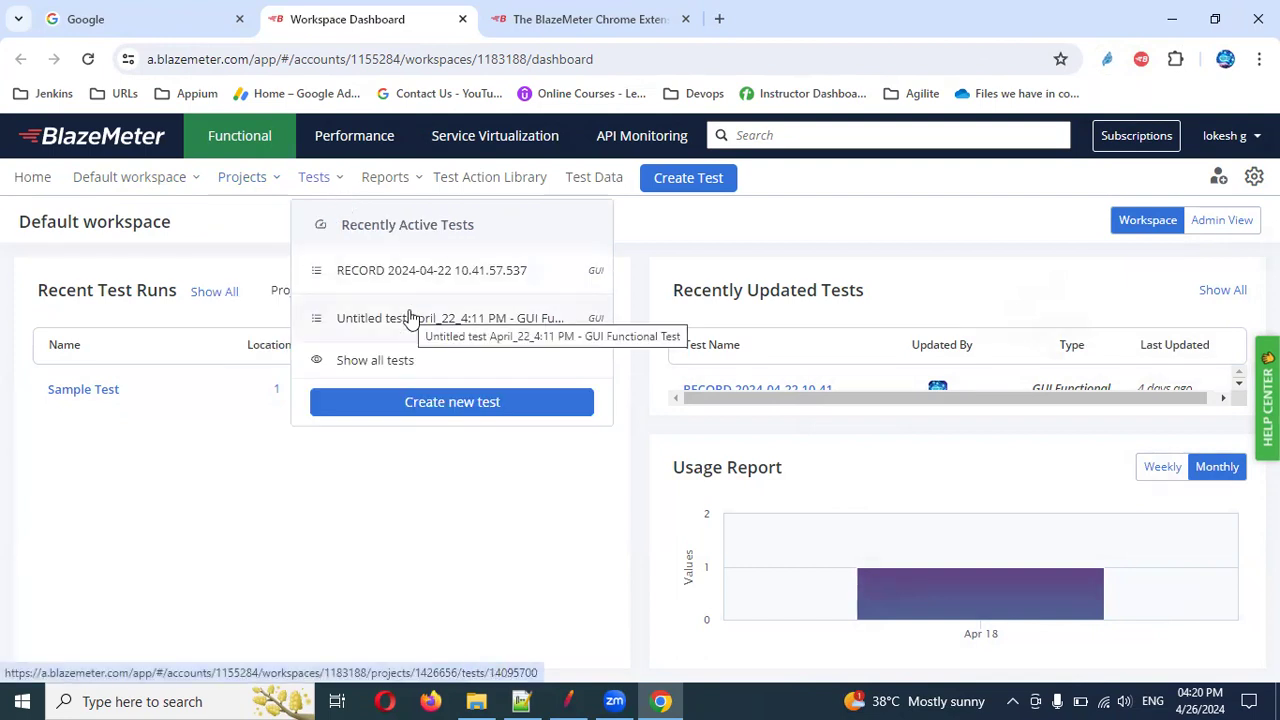
pyautogui.click(415, 186)
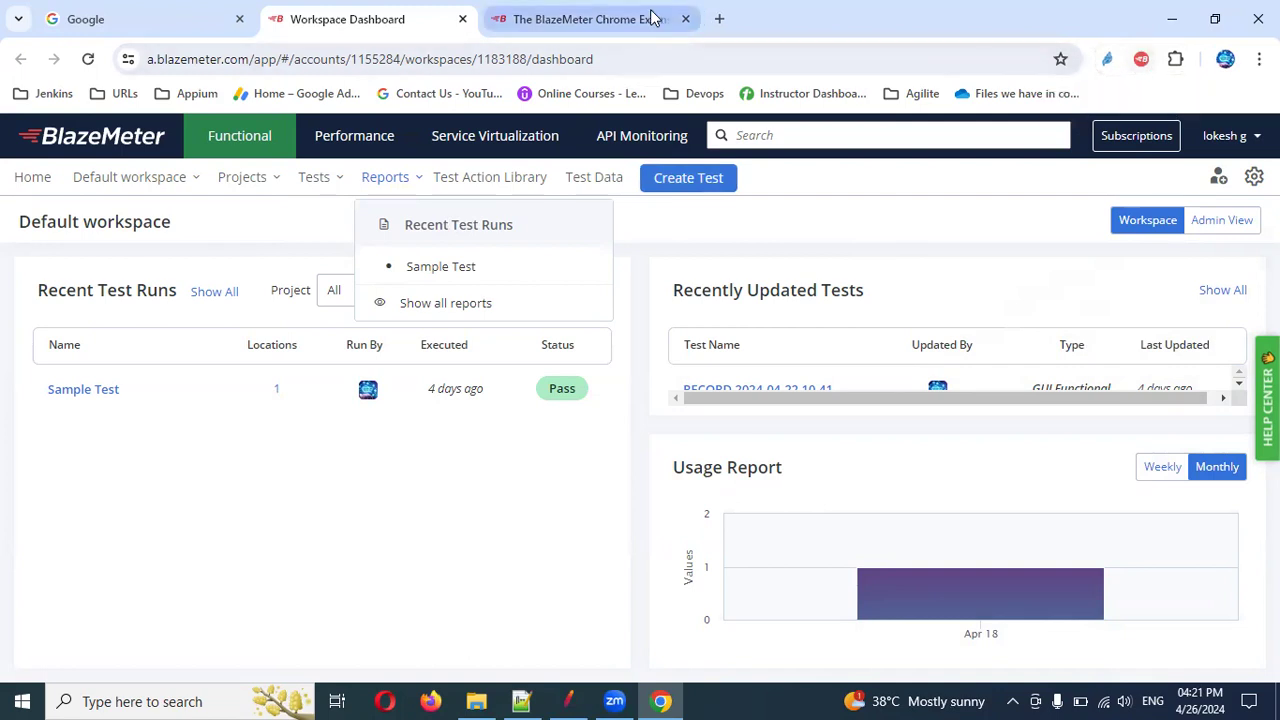
# - Start a BlazeMeter recording on the Google home page and search for "lokesh kanagaraj"
pyautogui.click(88, 20)
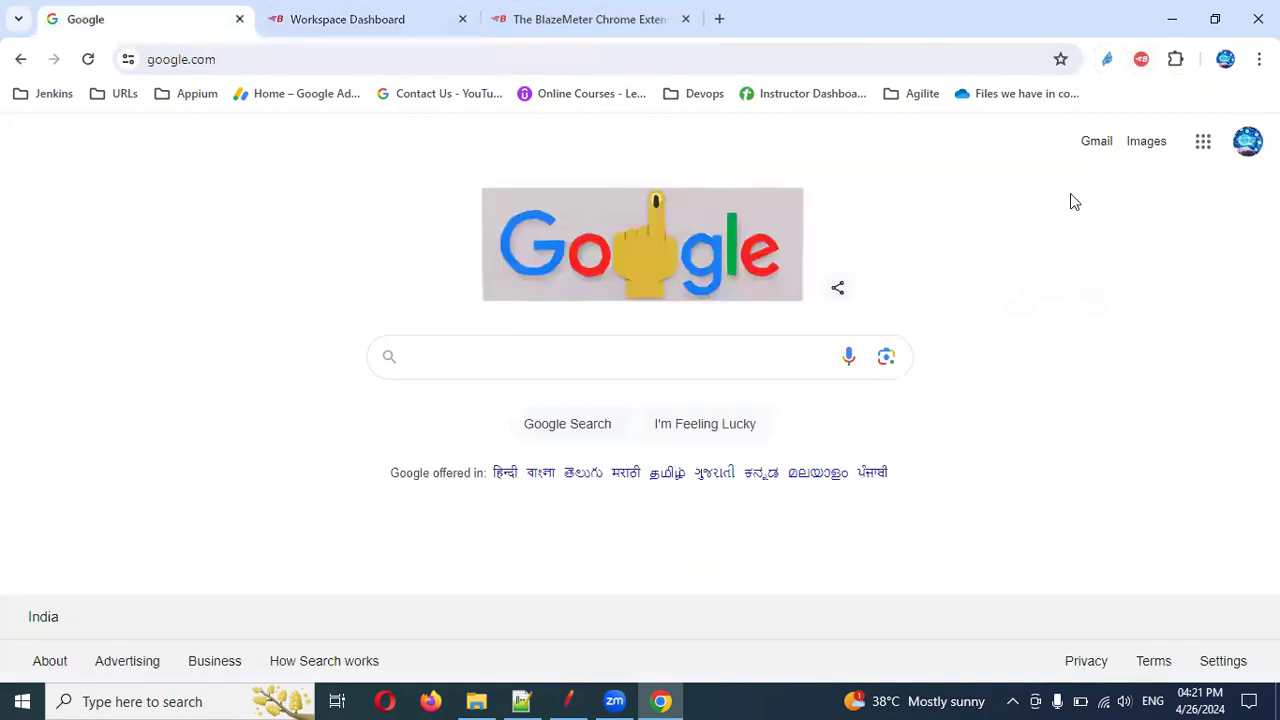
pyautogui.click(1141, 59)
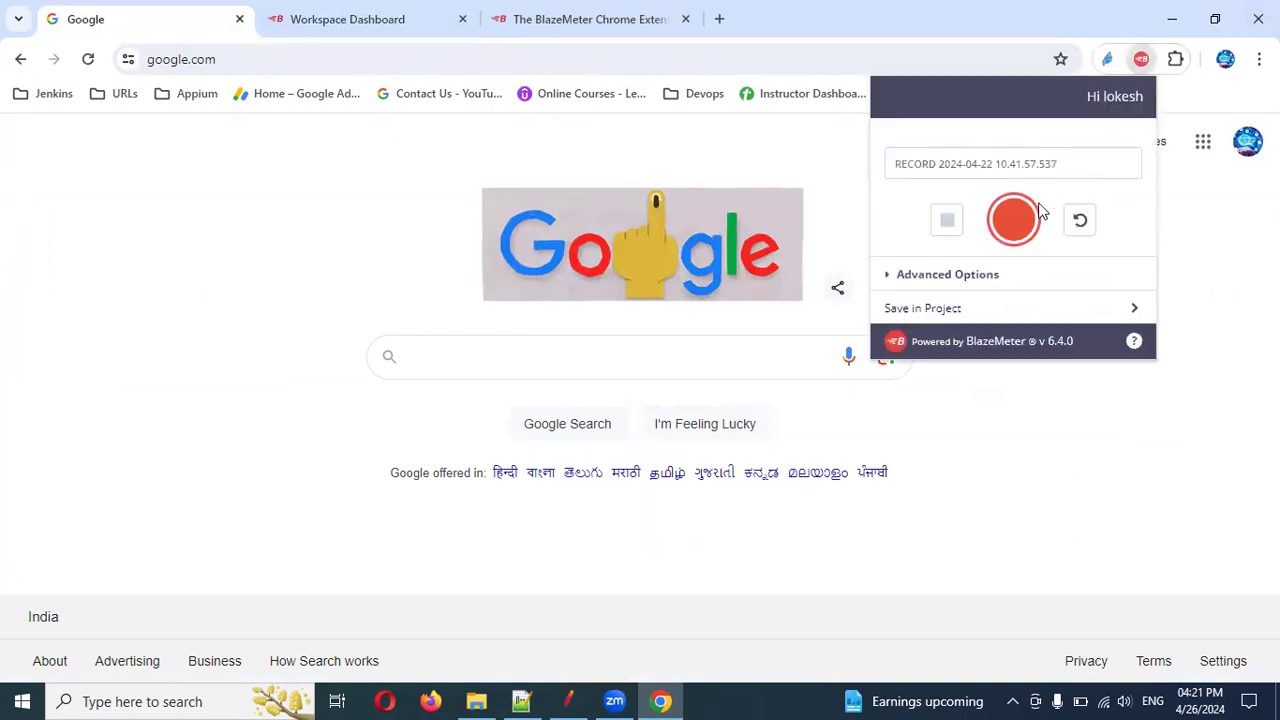
pyautogui.click(1010, 222)
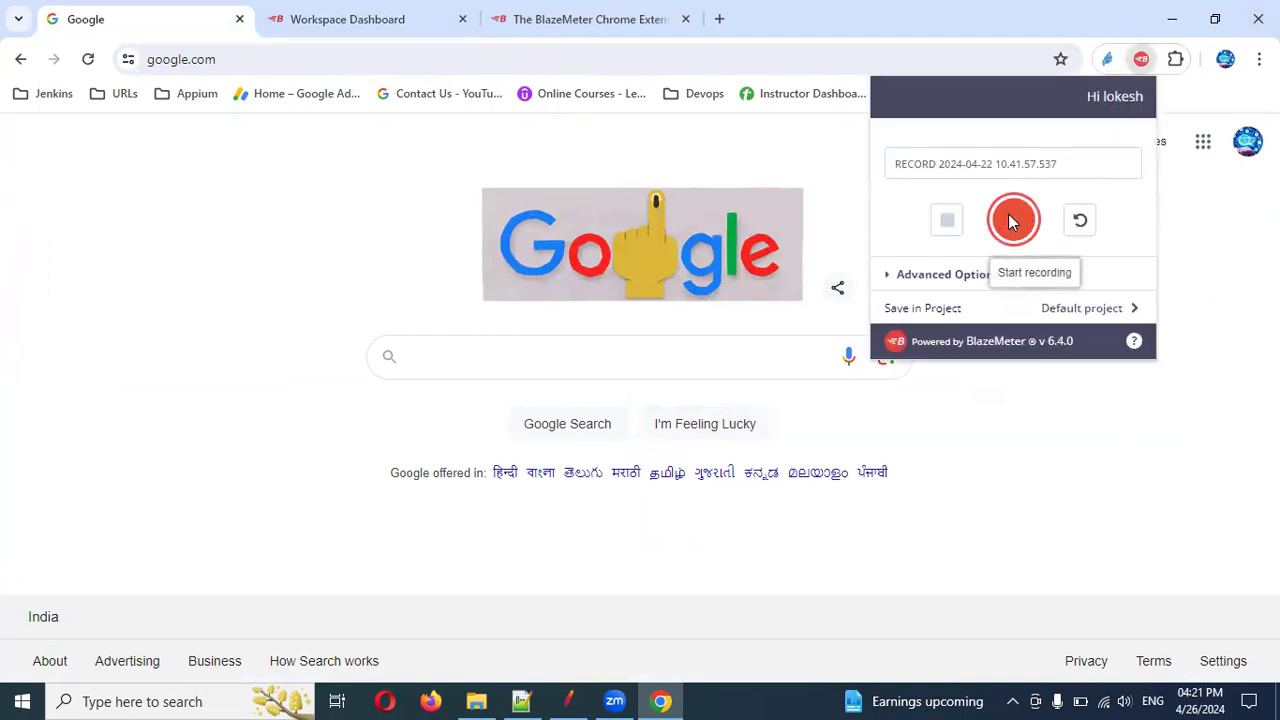
pyautogui.click(549, 354)
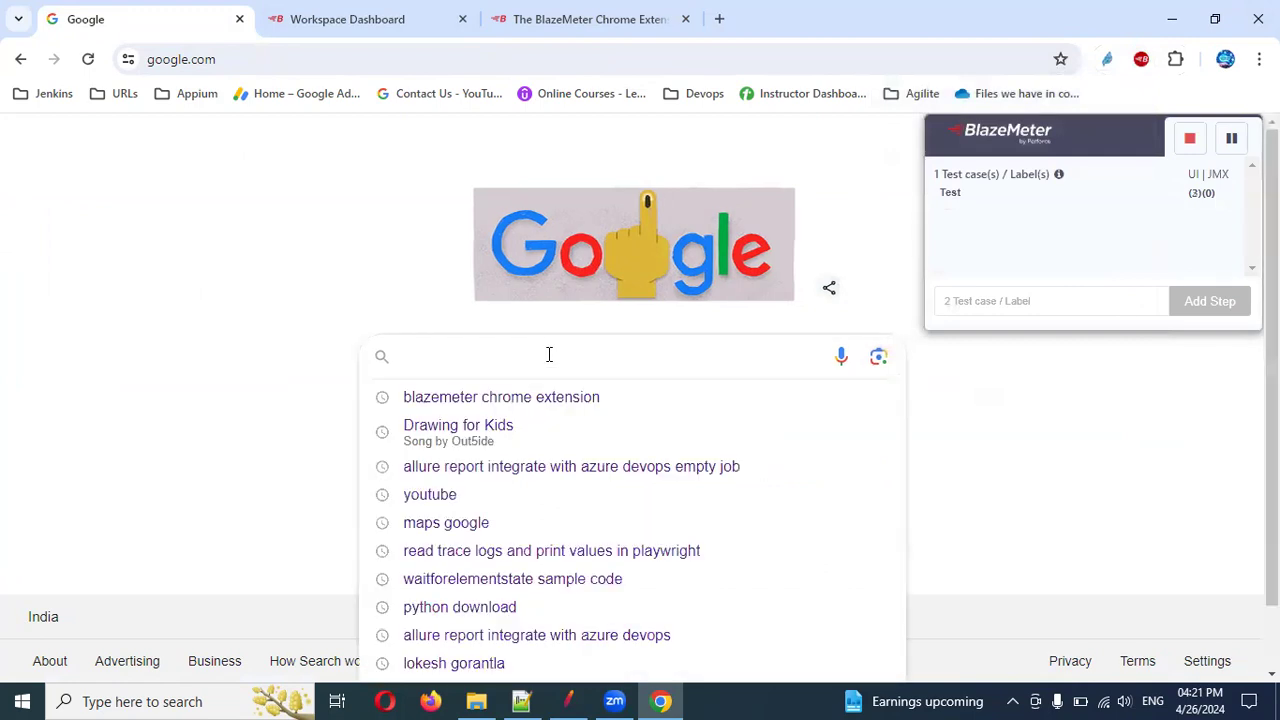
pyautogui.write('lokesh')
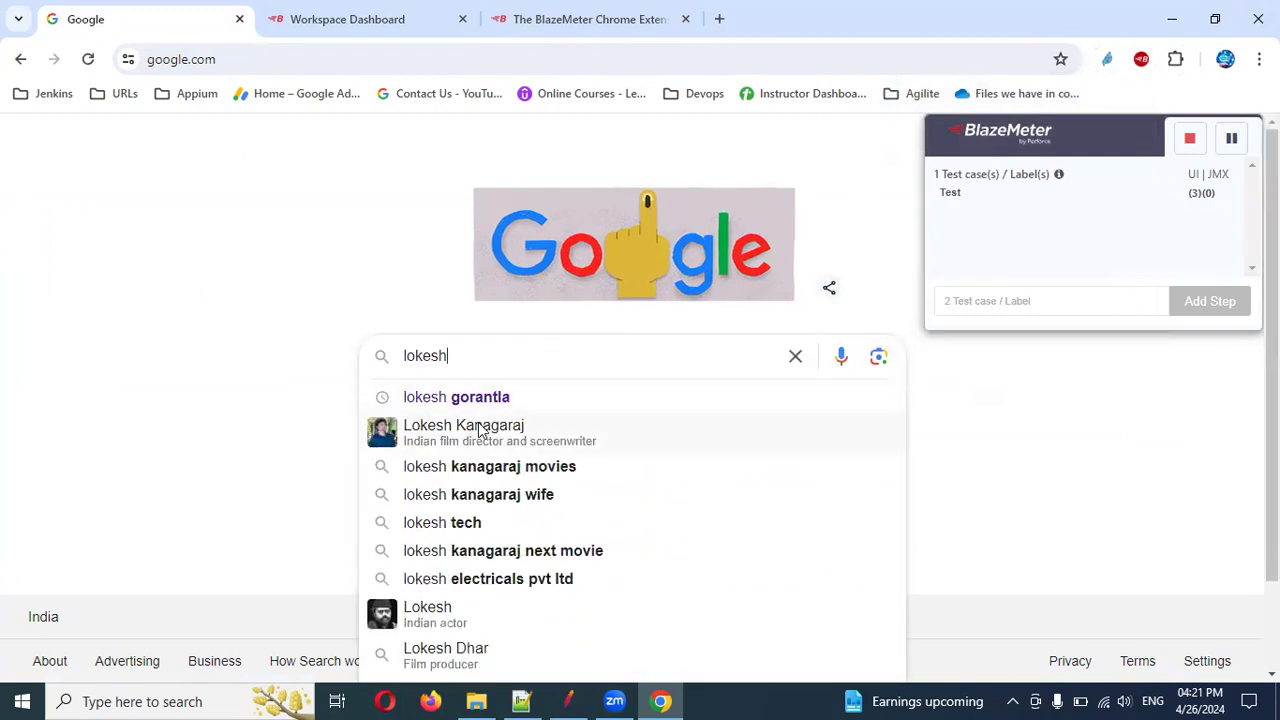
pyautogui.click(478, 430)
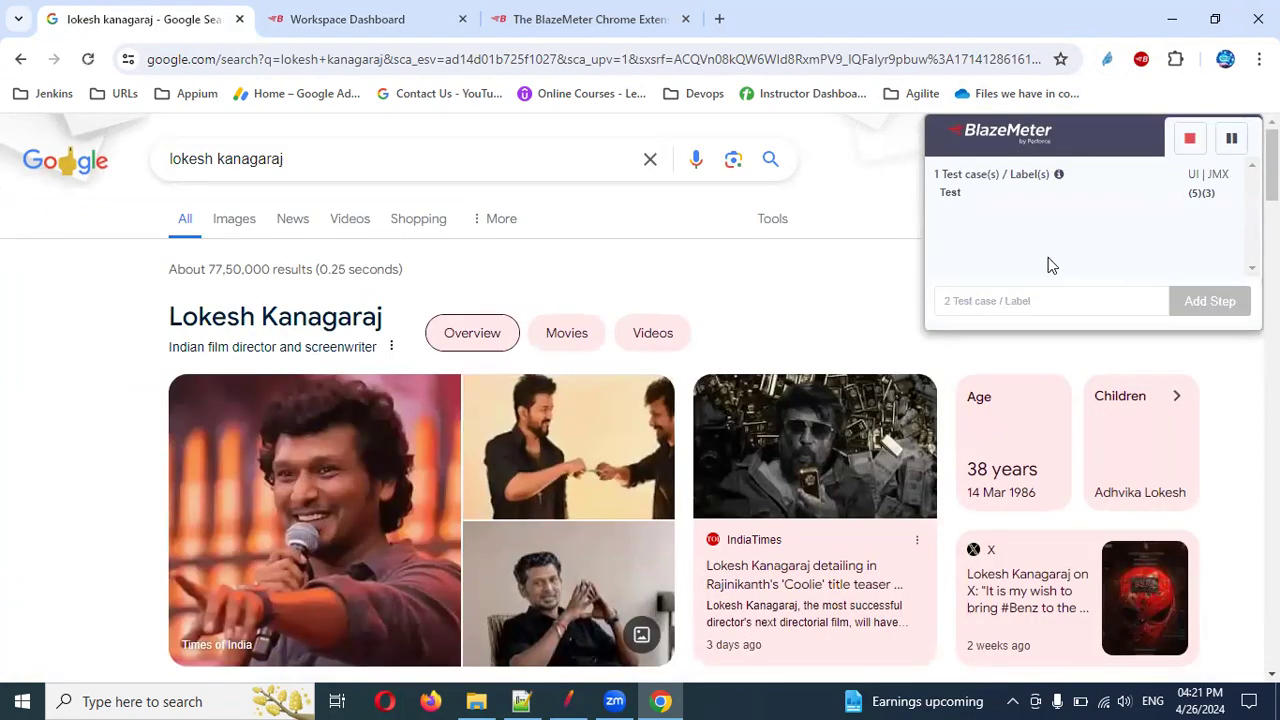
# - Open the Wikipedia article on Lokesh Kanagaraj from the search results and stop the recording
pyautogui.scroll(-6, 420, 357)
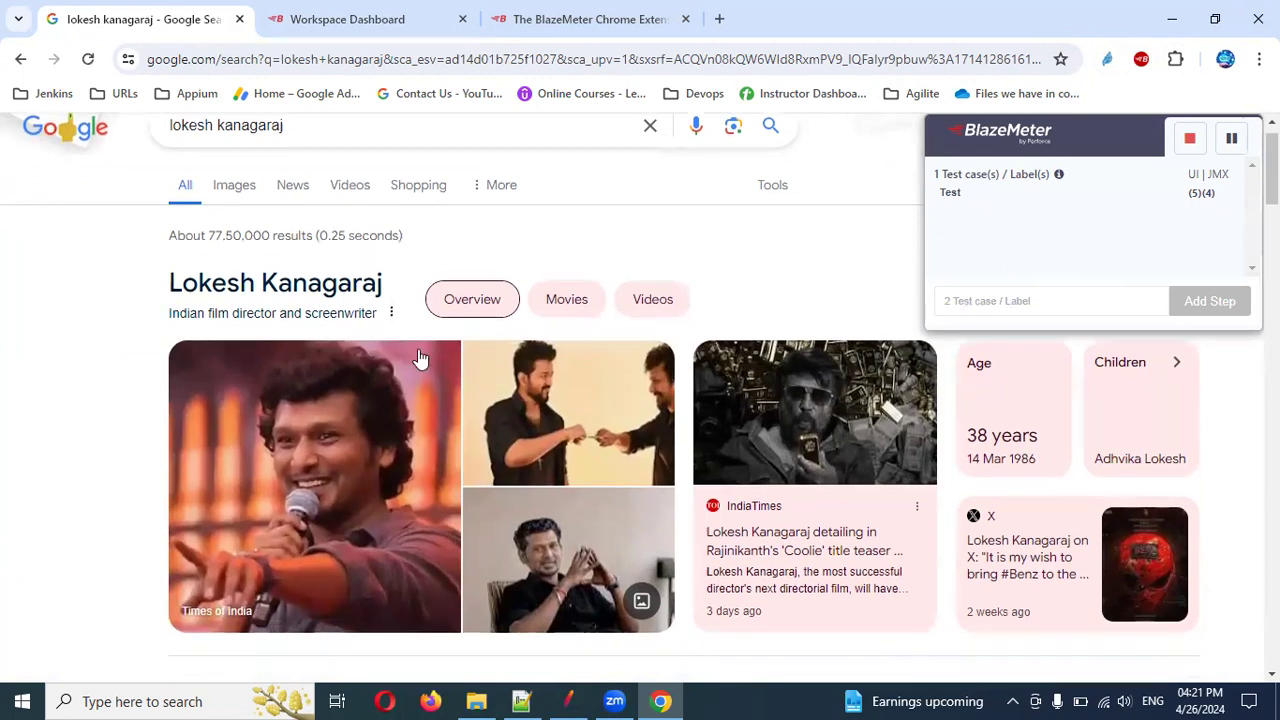
pyautogui.scroll(-1, 309, 346)
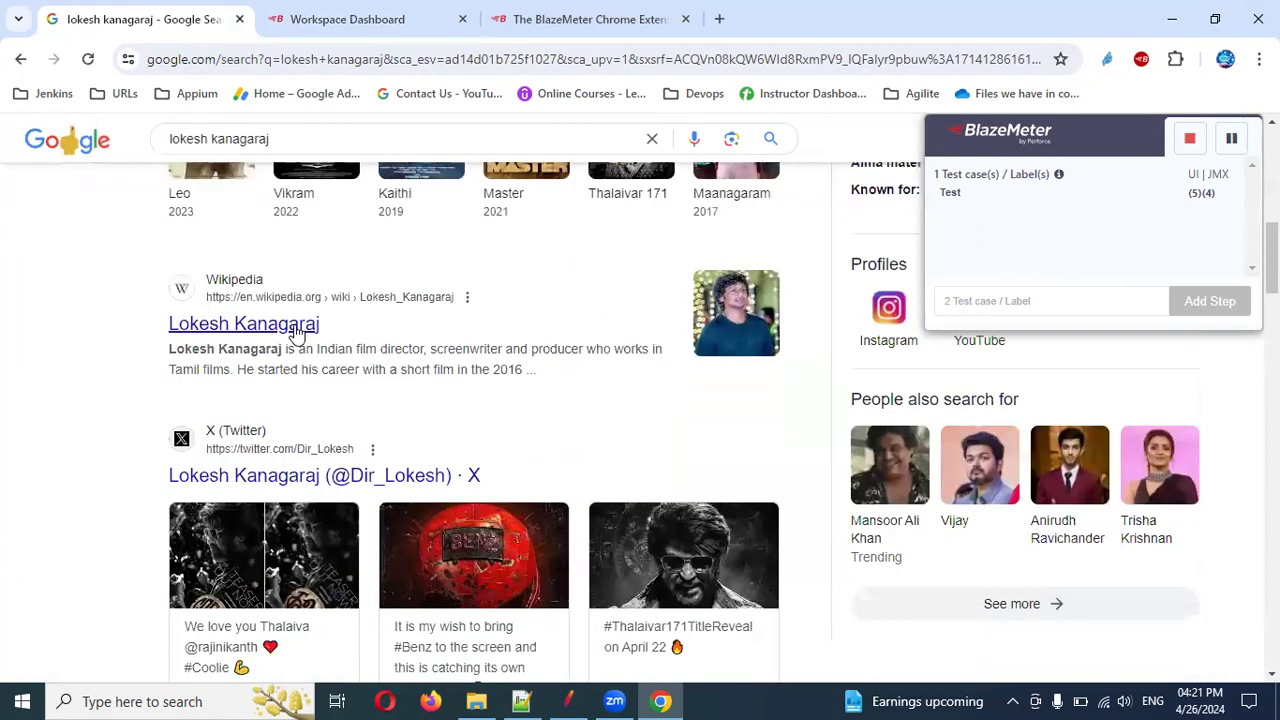
pyautogui.click(300, 326)
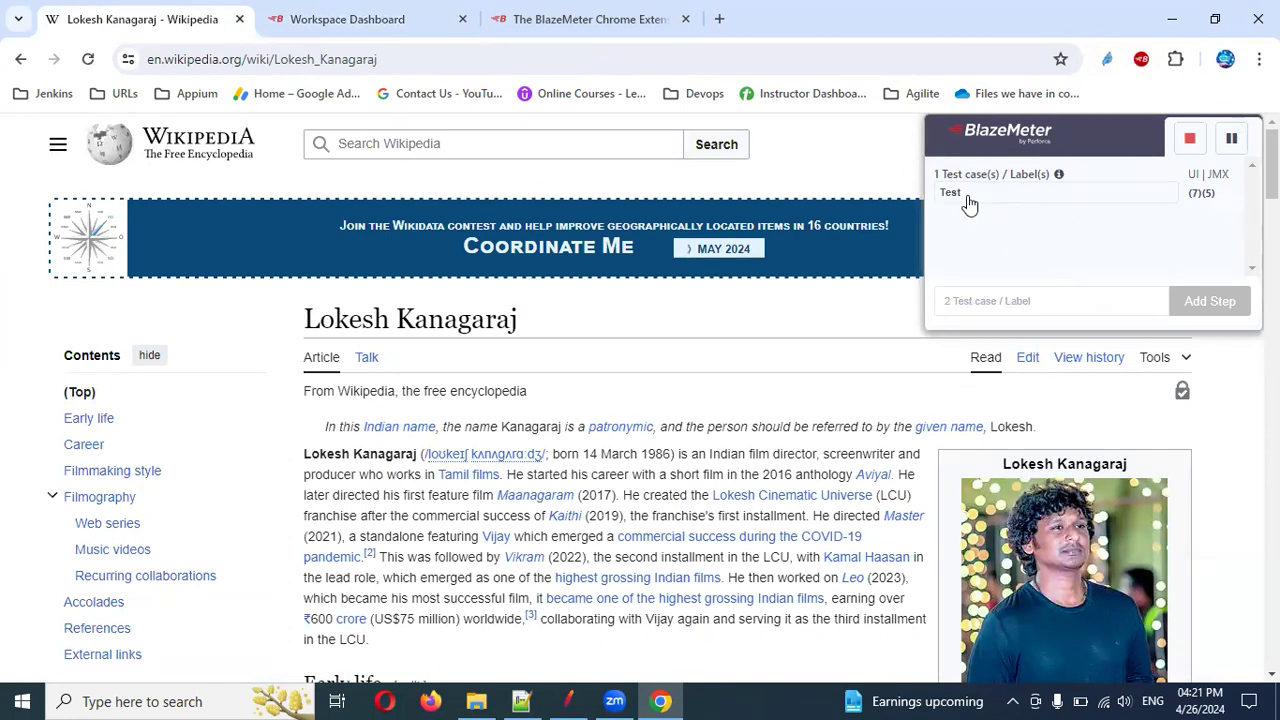
pyautogui.click(1190, 138)
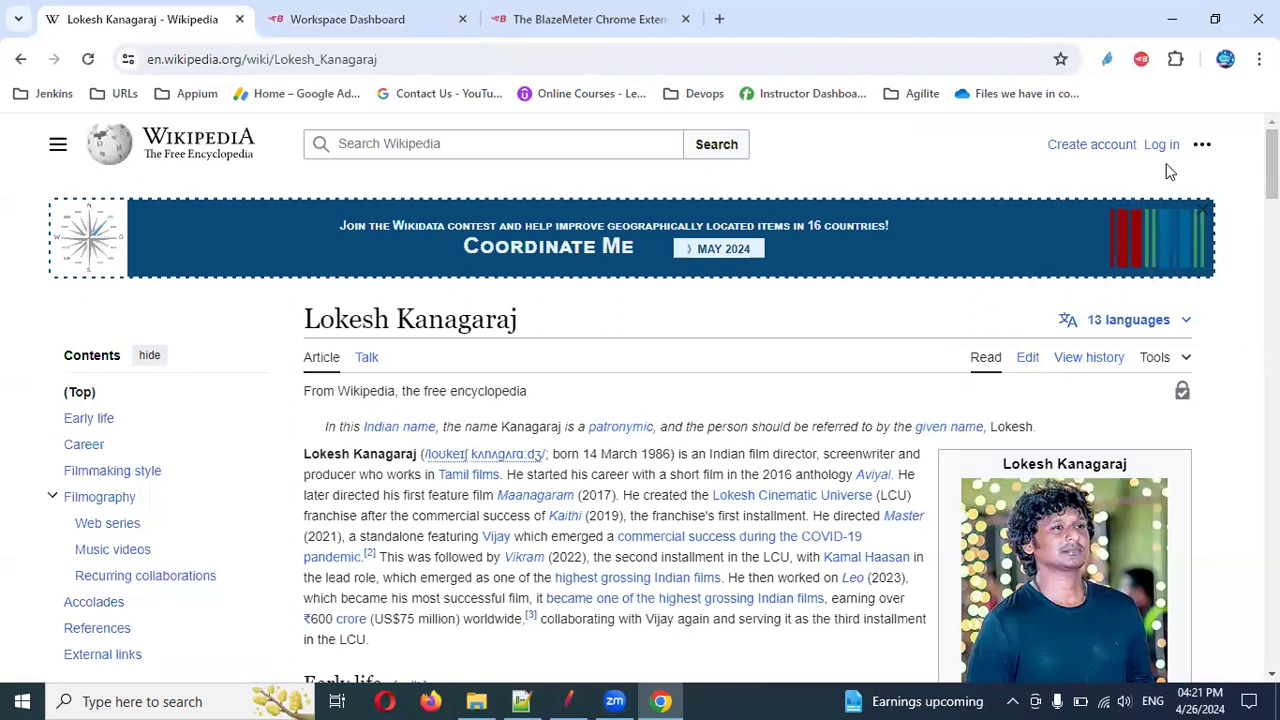
# - Reopen the BlazeMeter recorder and review the run types offered for the recording
pyautogui.click(1141, 59)
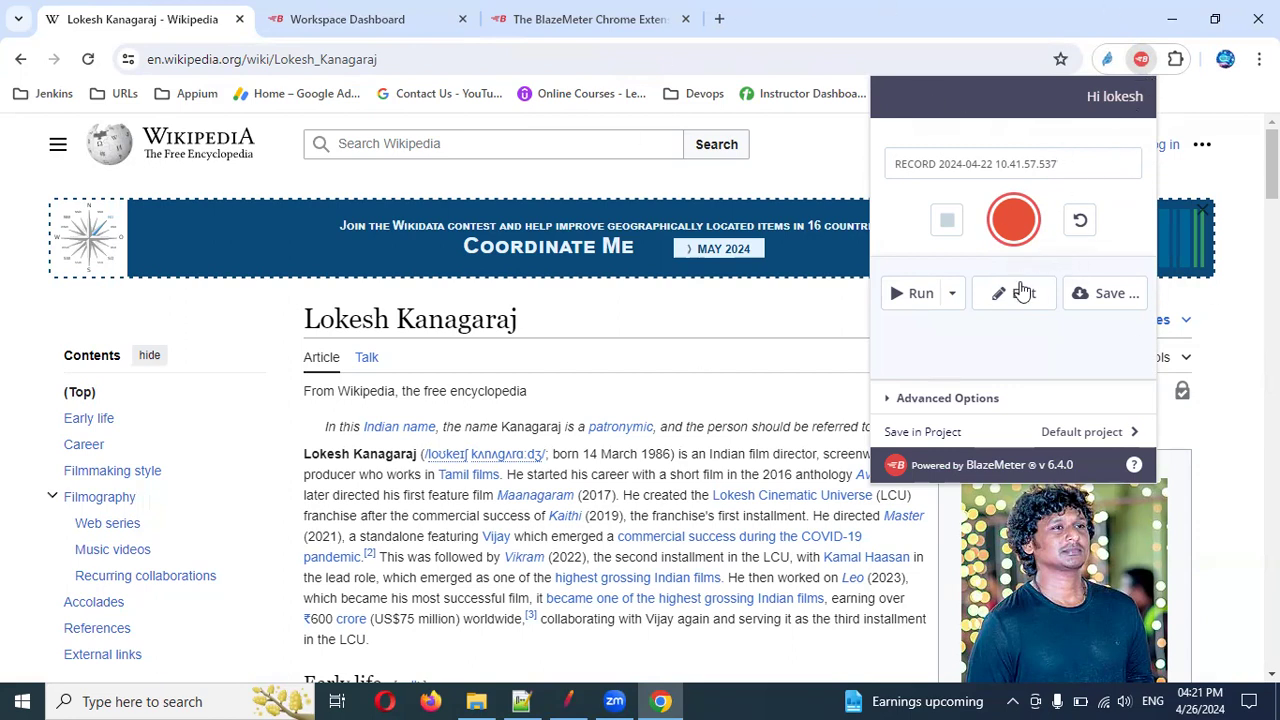
pyautogui.click(955, 302)
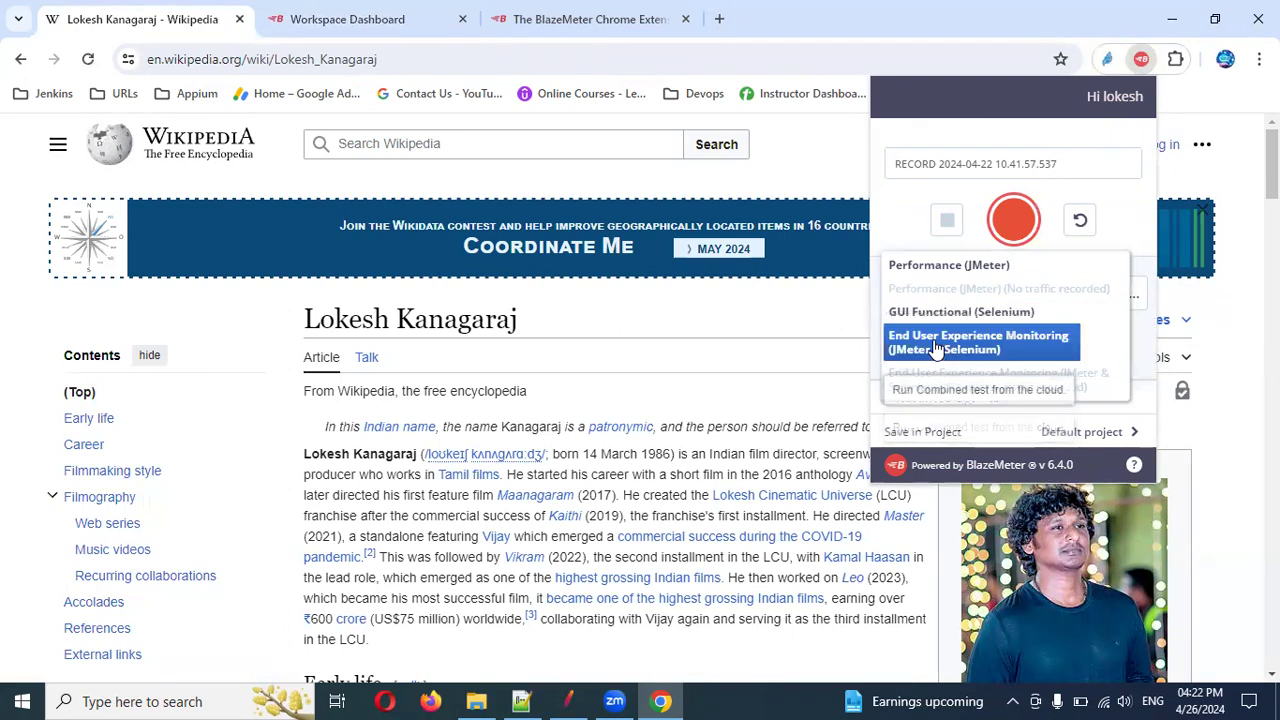
pyautogui.click(894, 199)
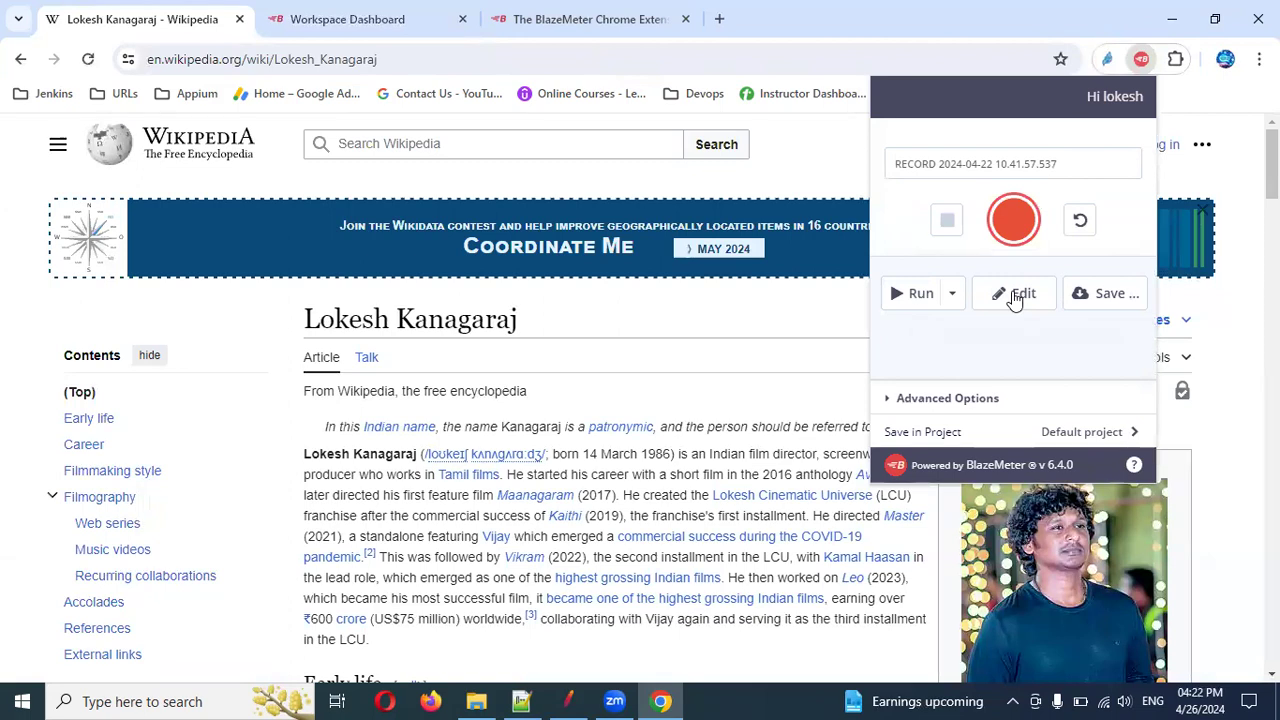
# - Examine the script formats offered for download, including the languages under Selenium only
pyautogui.click(1105, 294)
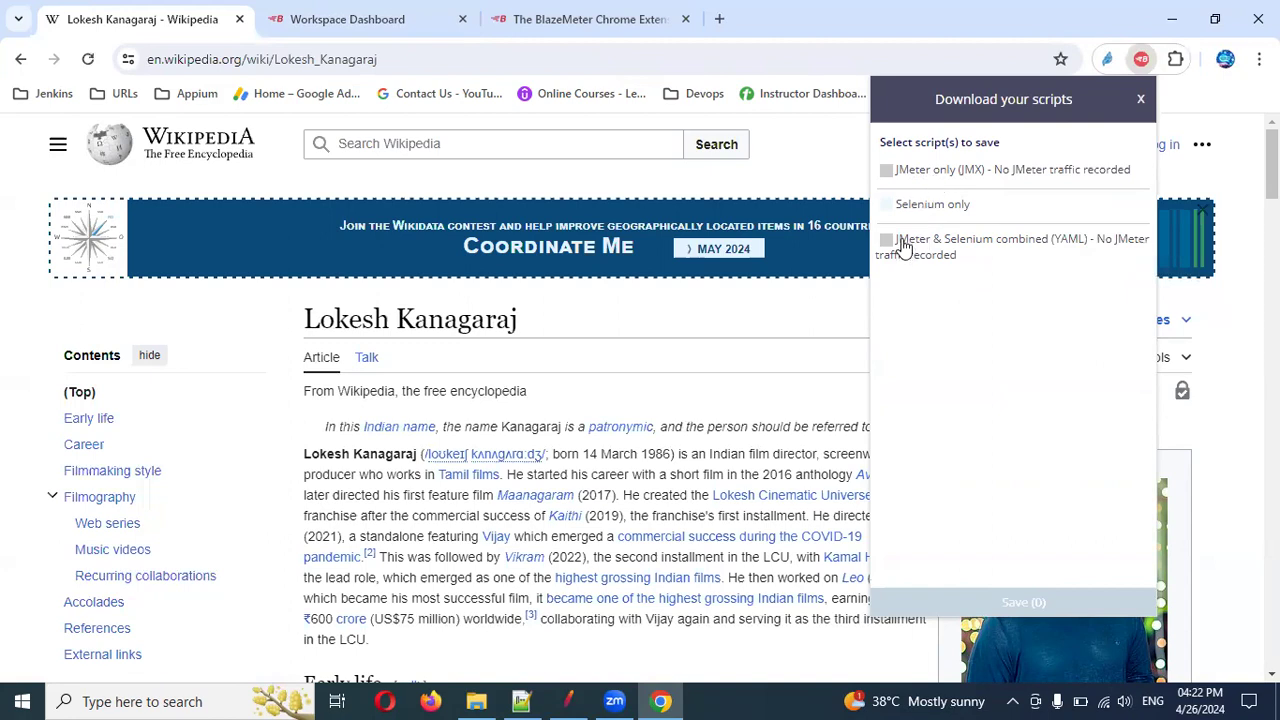
pyautogui.click(887, 206)
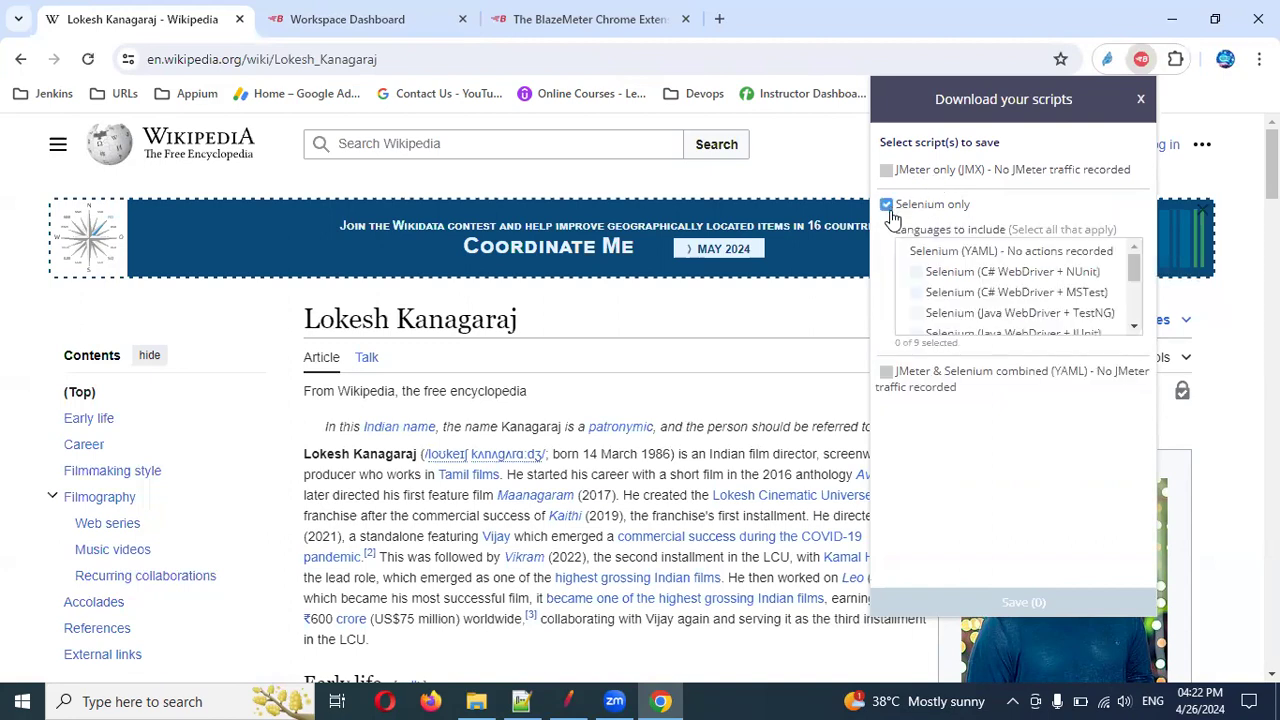
pyautogui.click(889, 209)
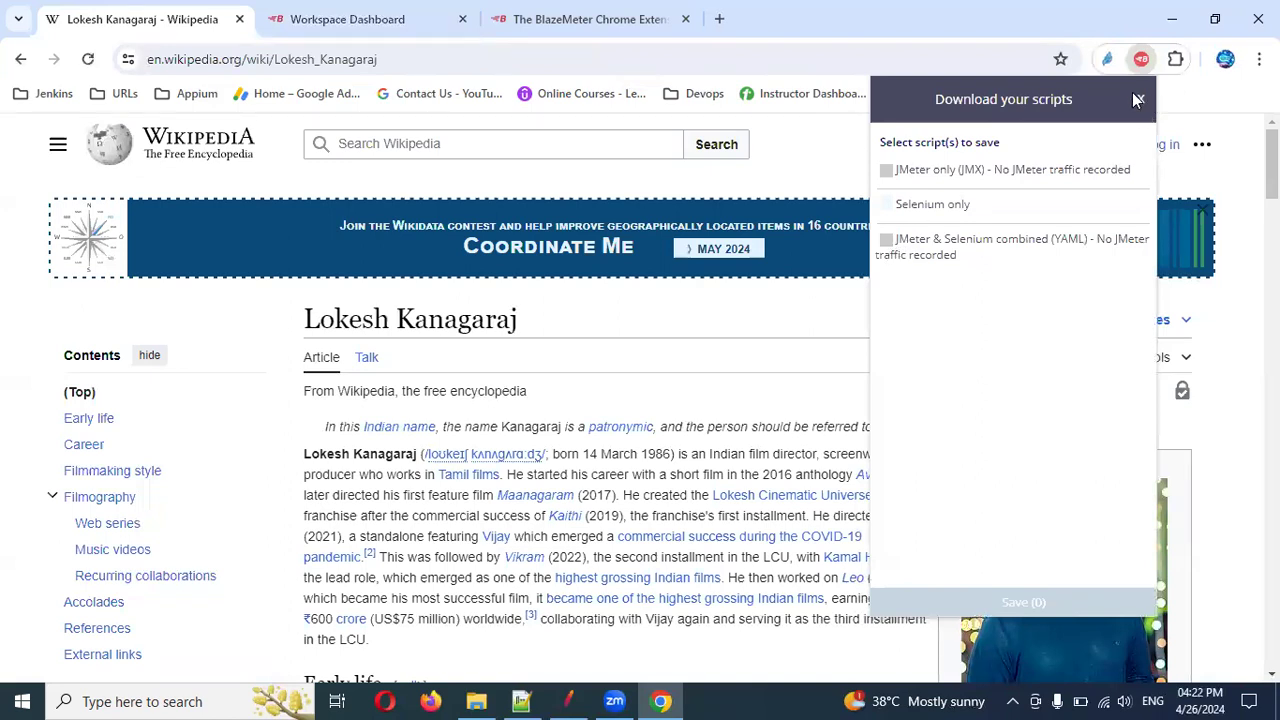
pyautogui.click(1139, 102)
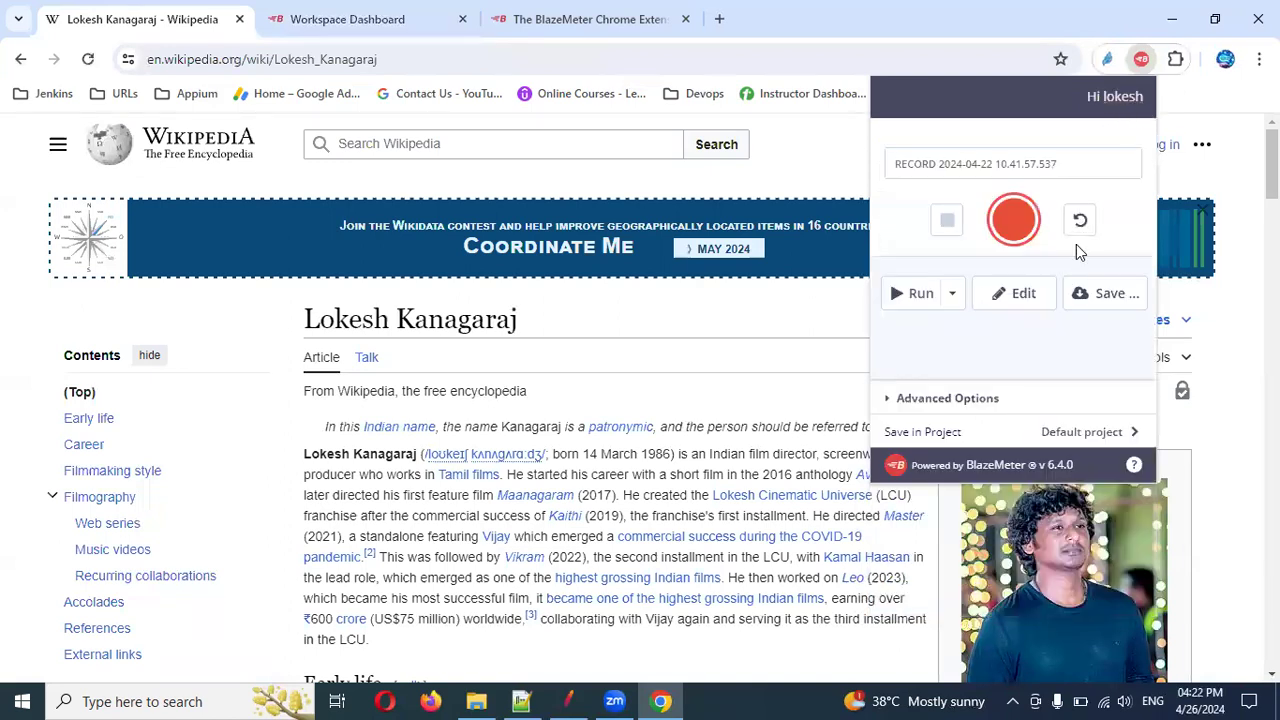
pyautogui.click(1112, 294)
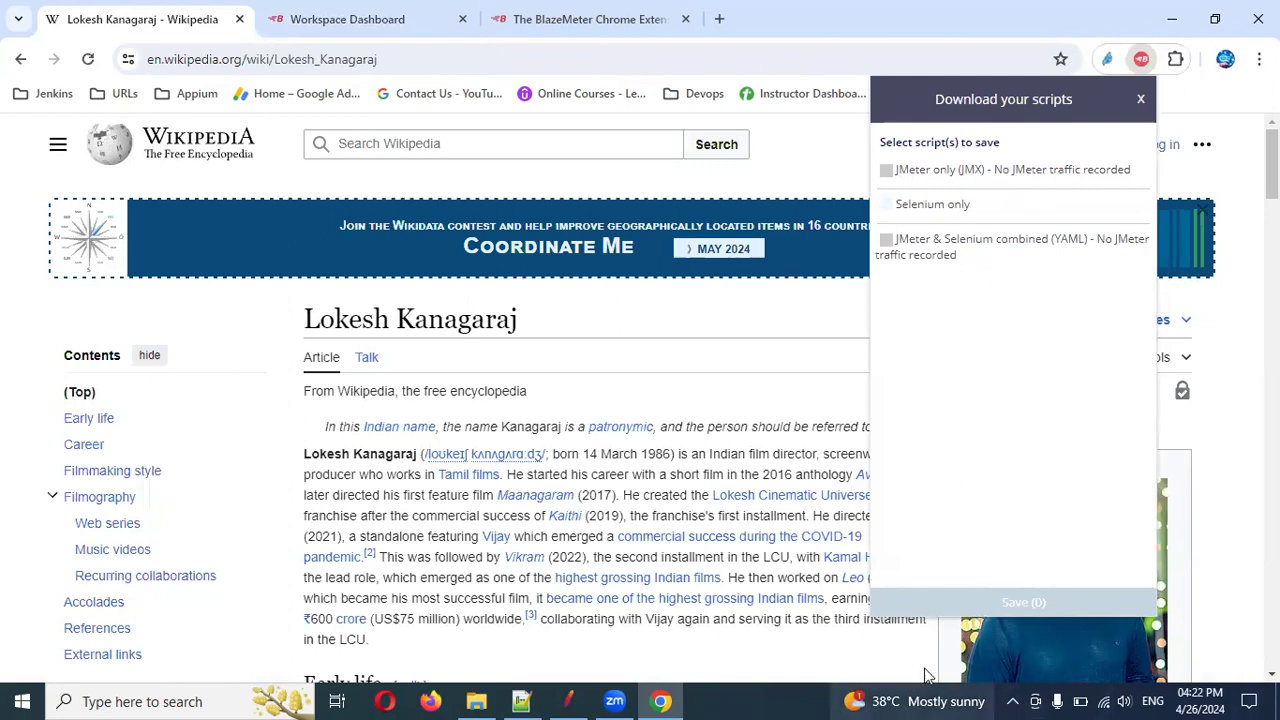
pyautogui.click(1012, 606)
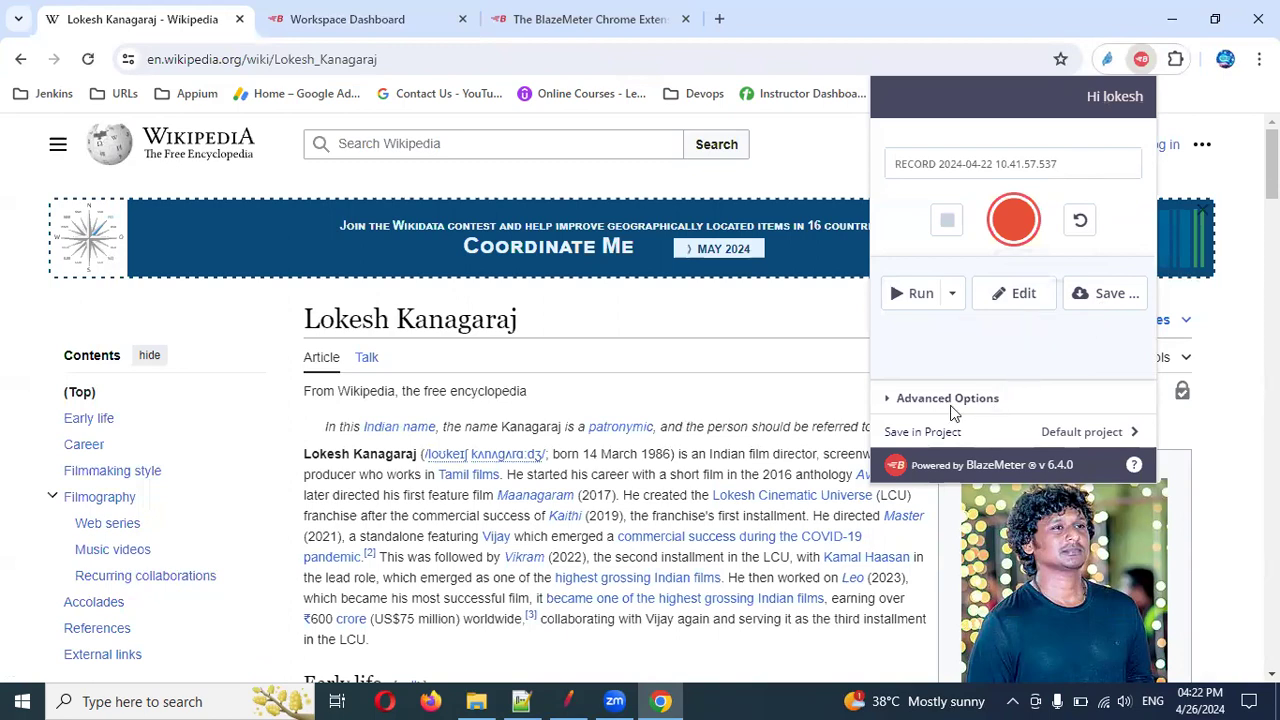
# - Check the recording's Save in Project settings and try to run it as a Performance (JMeter) test
pyautogui.click(931, 440)
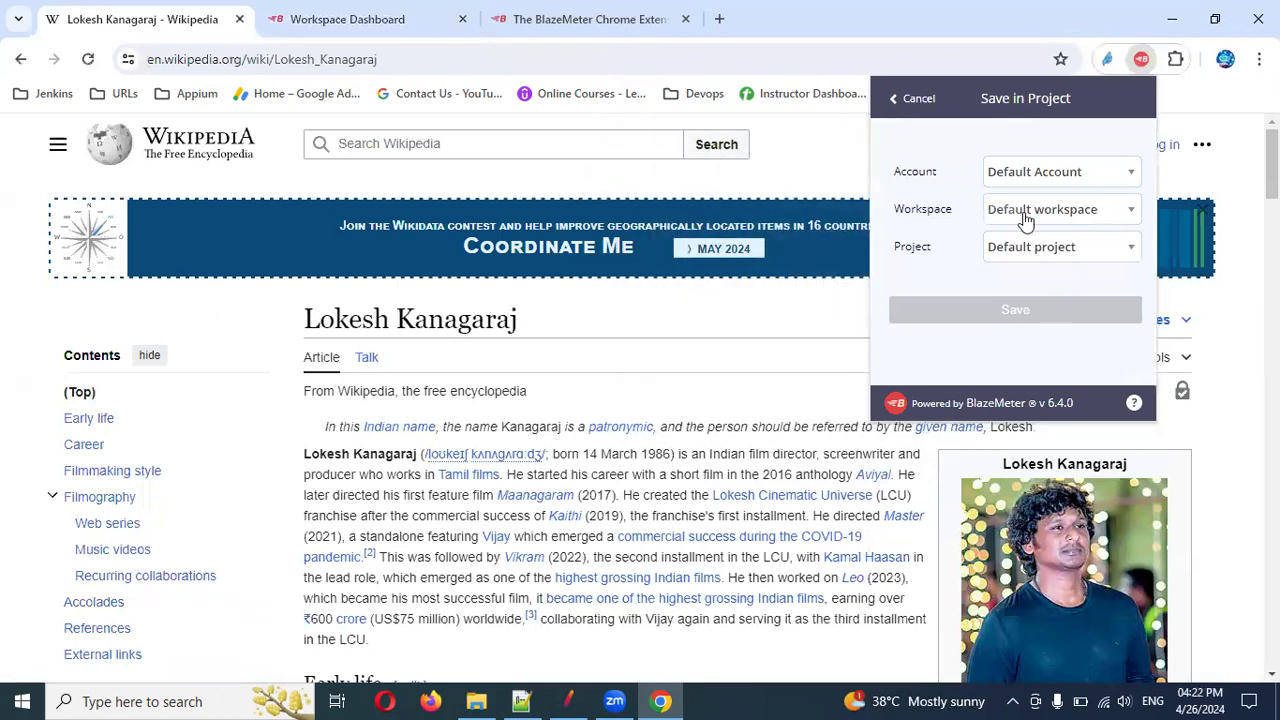
pyautogui.click(896, 104)
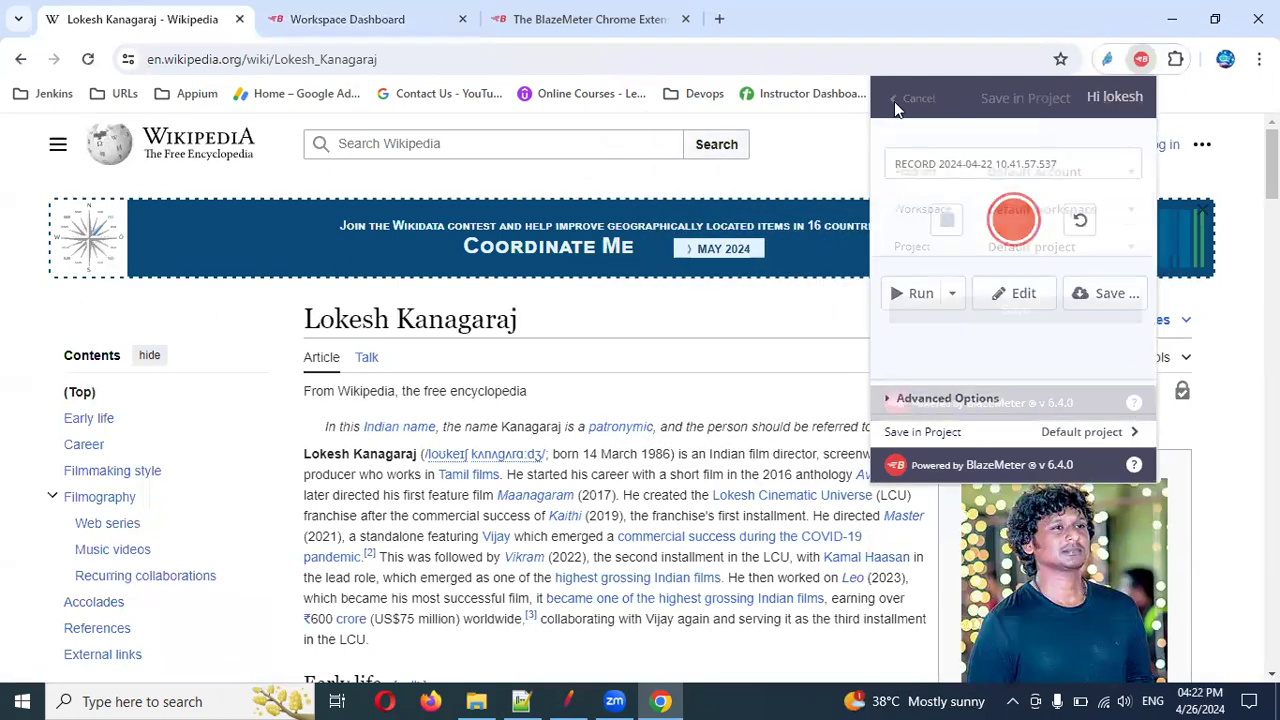
pyautogui.click(954, 300)
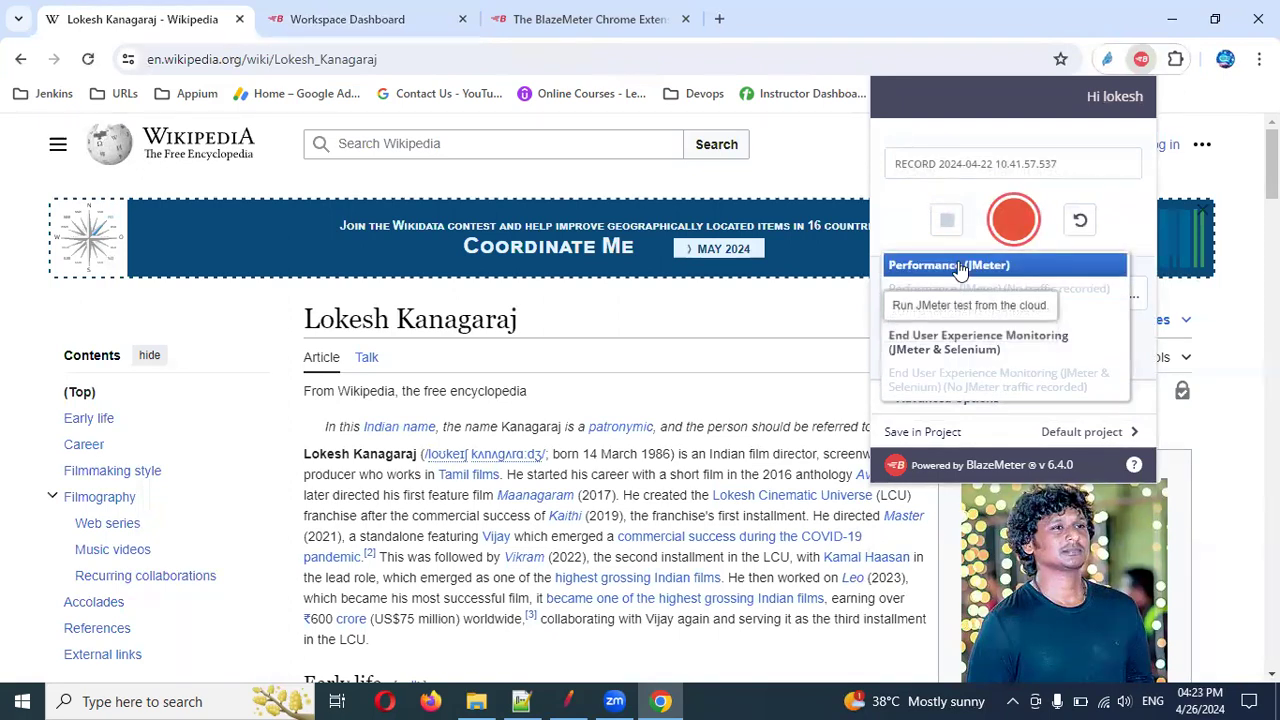
pyautogui.click(958, 266)
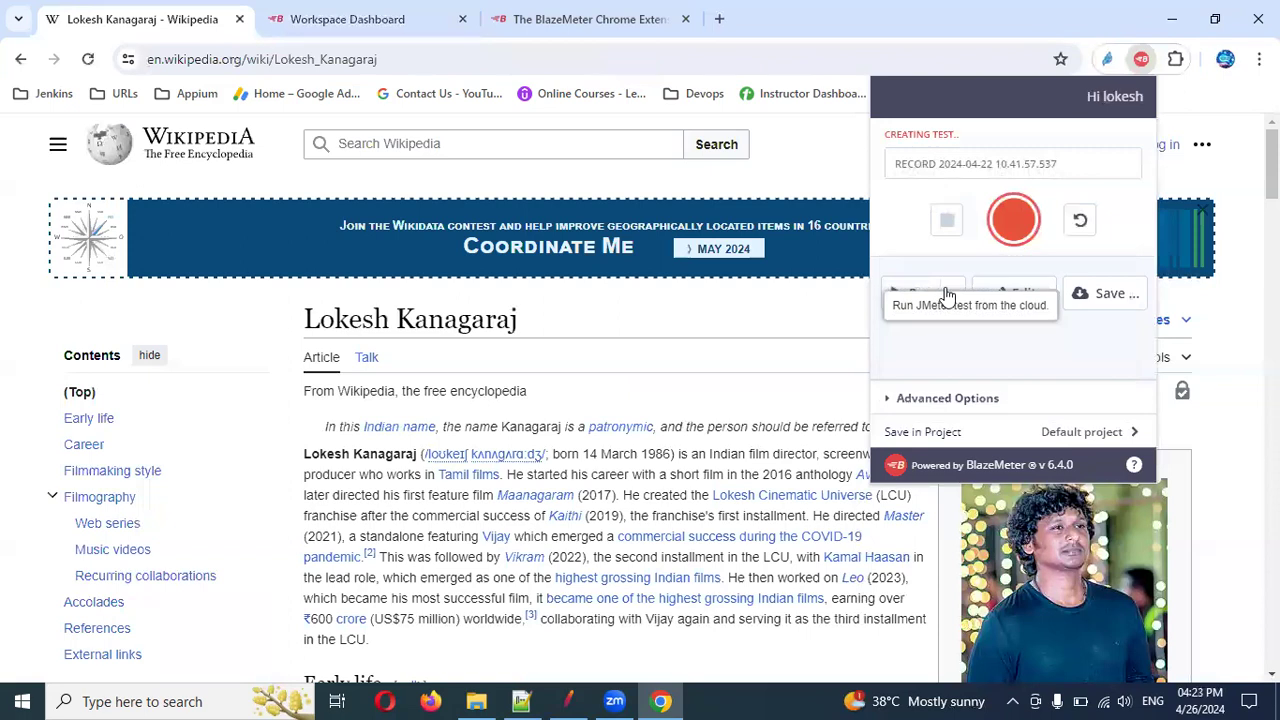
# - Check the recording's JMeter and Selenium download options again and leave without saving a script
pyautogui.click(1098, 296)
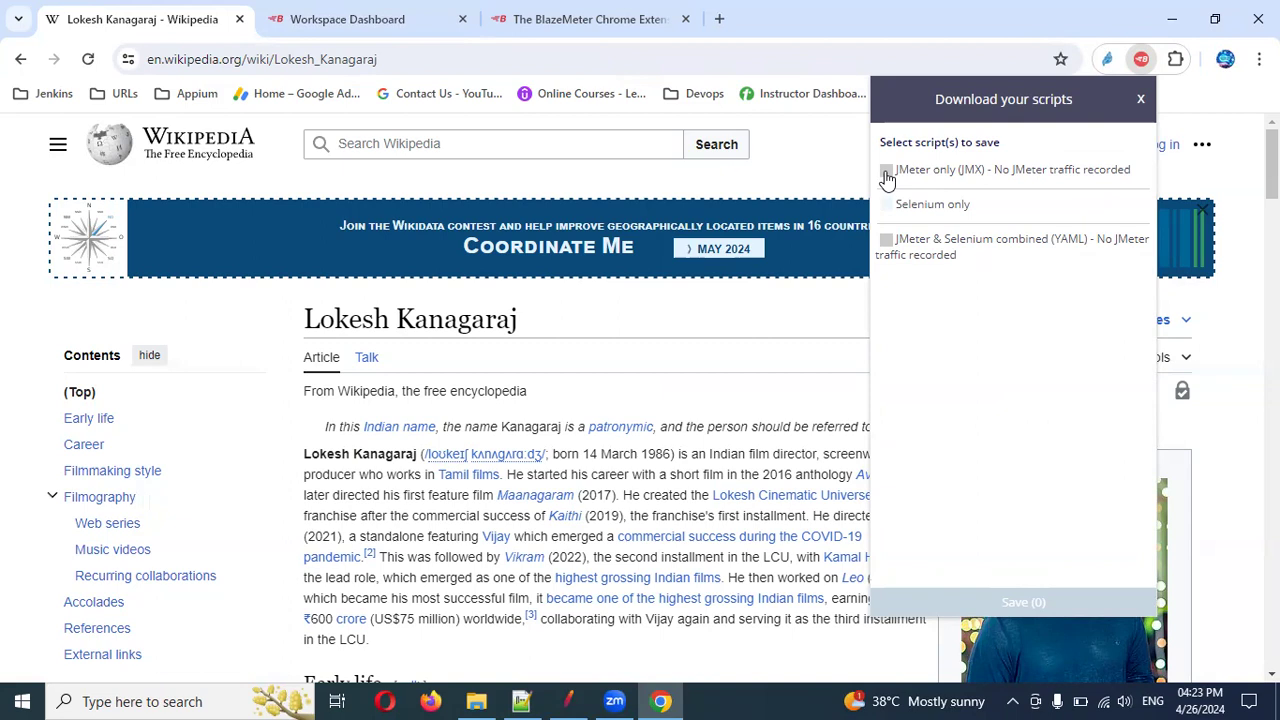
pyautogui.click(931, 206)
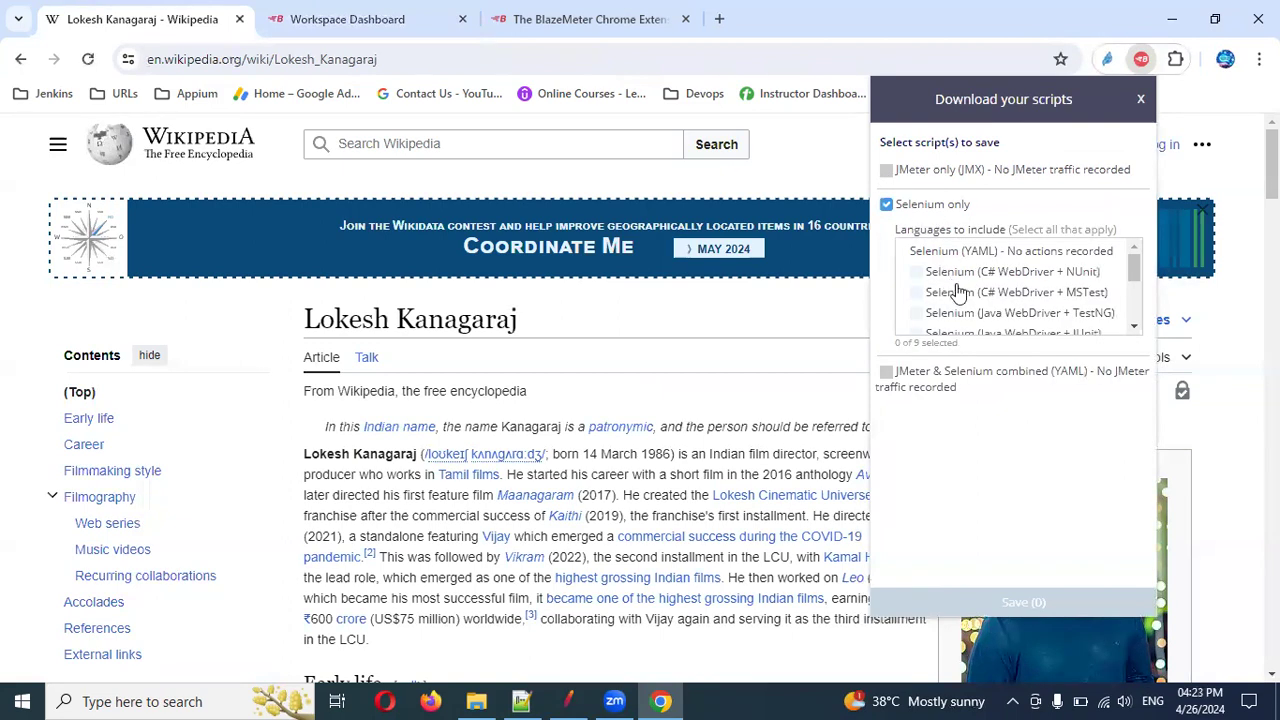
pyautogui.click(931, 206)
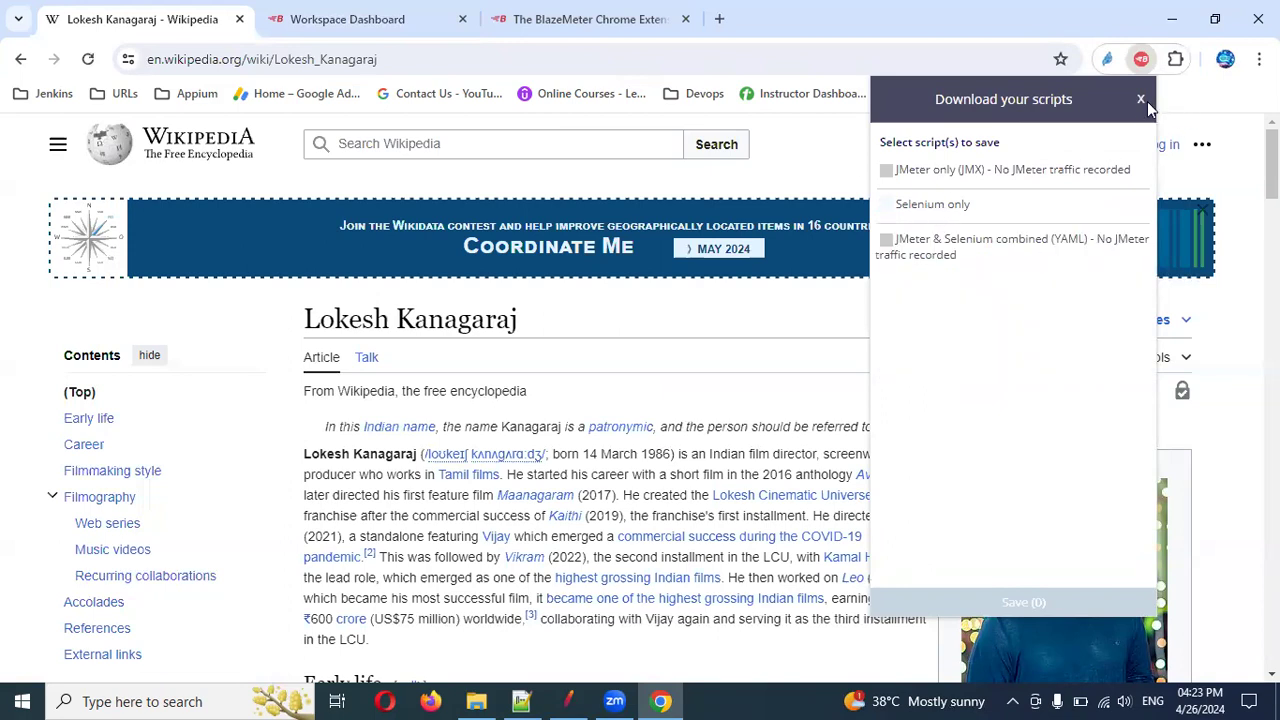
pyautogui.click(1141, 100)
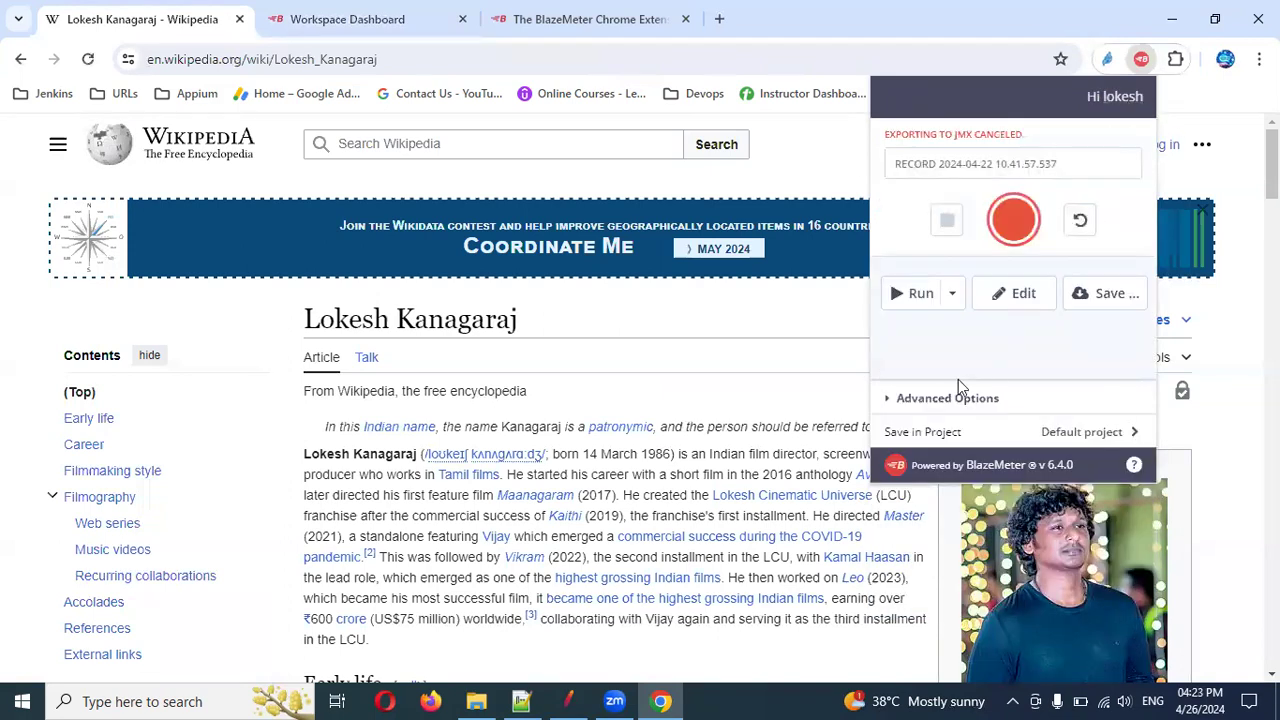
# - Reset all recorder options and name the new test SAMPLE_RECORD_PRO
pyautogui.click(1079, 225)
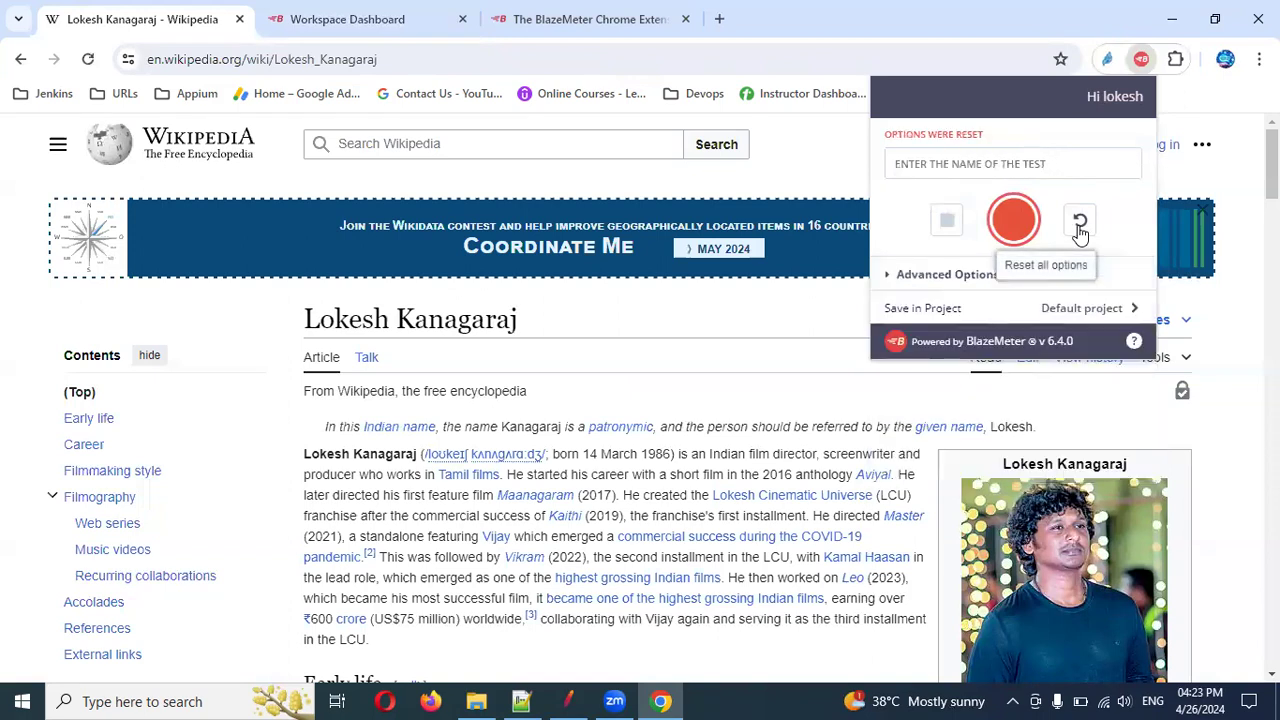
pyautogui.click(1012, 164)
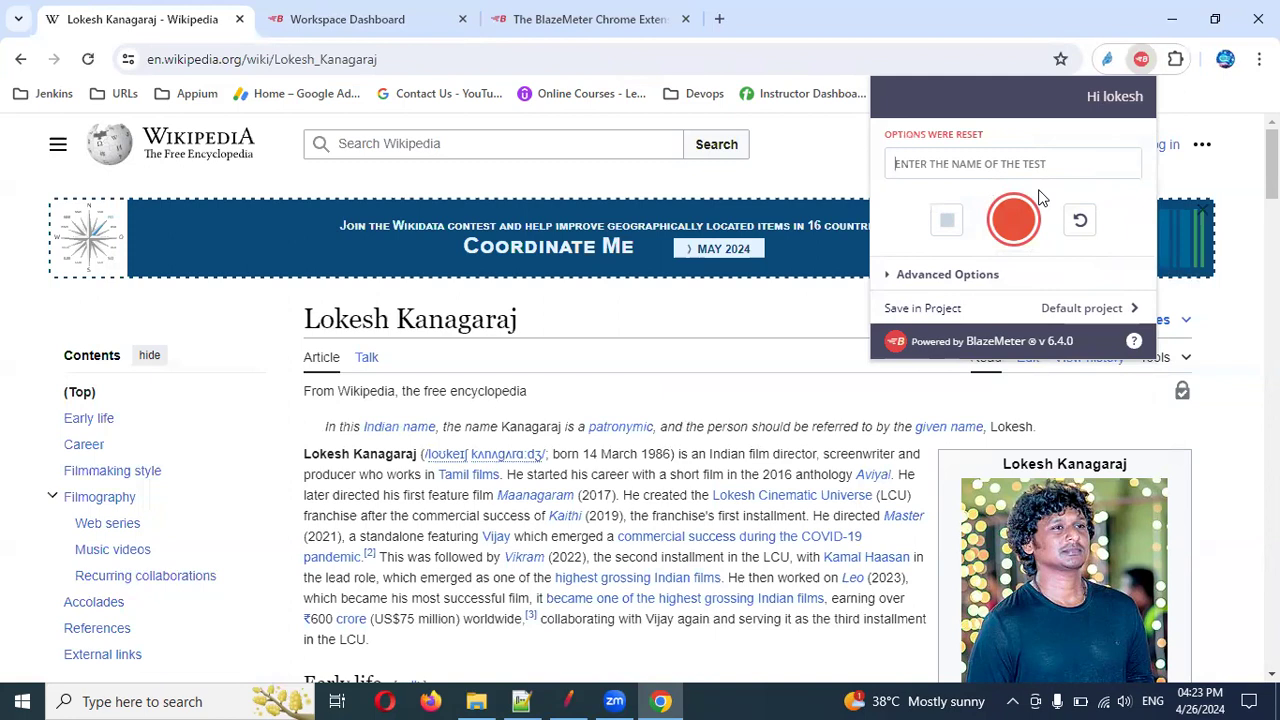
pyautogui.write('SAMPLE')
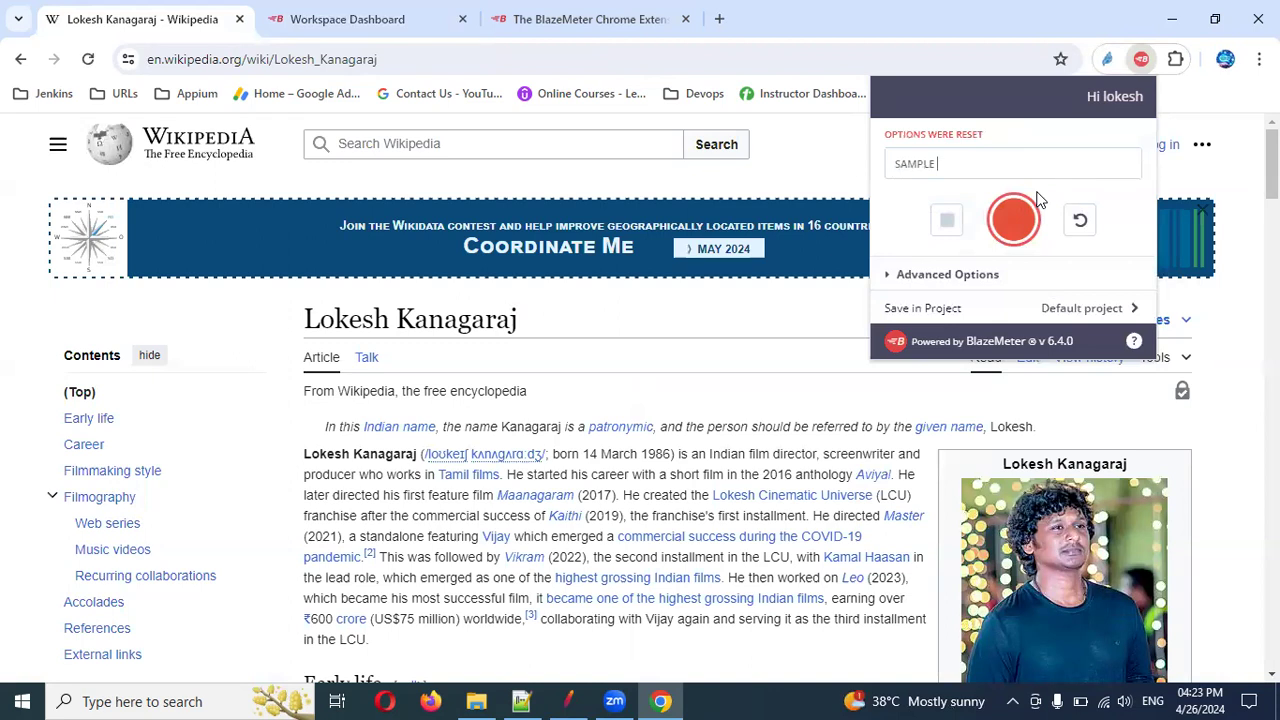
pyautogui.write('_RECORD_PRO')
pyautogui.click(22, 60)
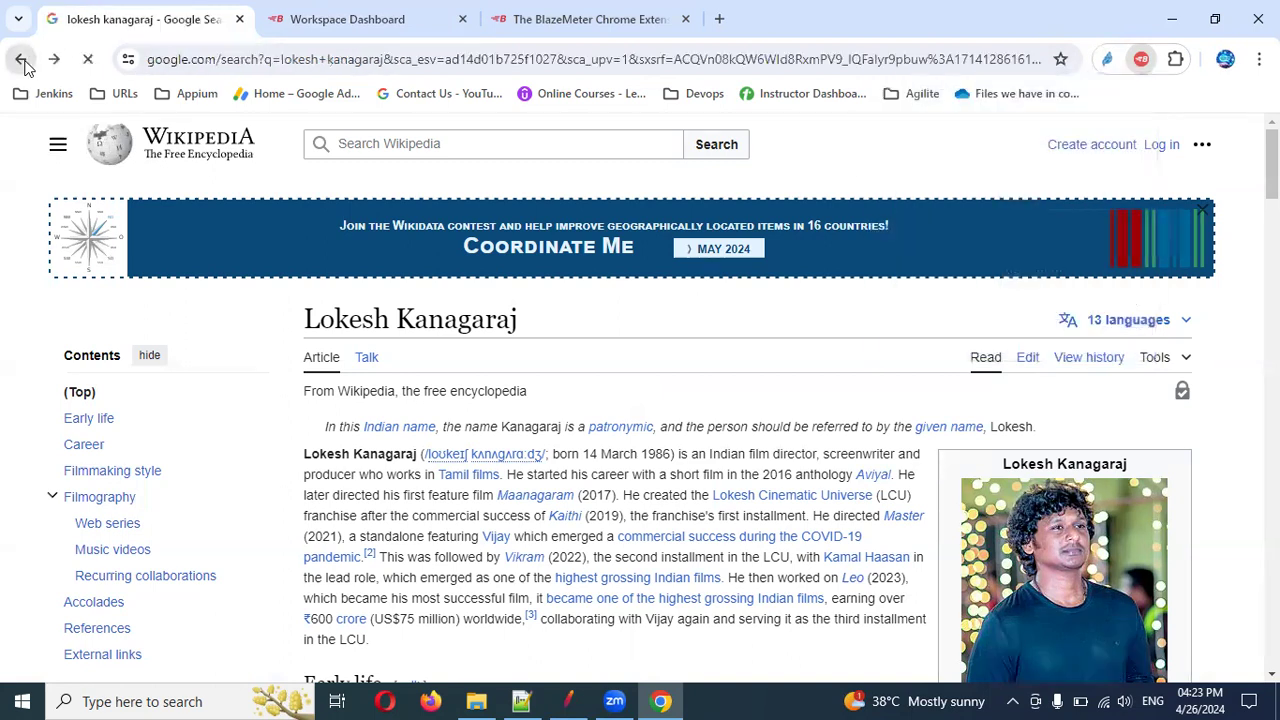
pyautogui.click(22, 60)
pyautogui.click(22, 60)
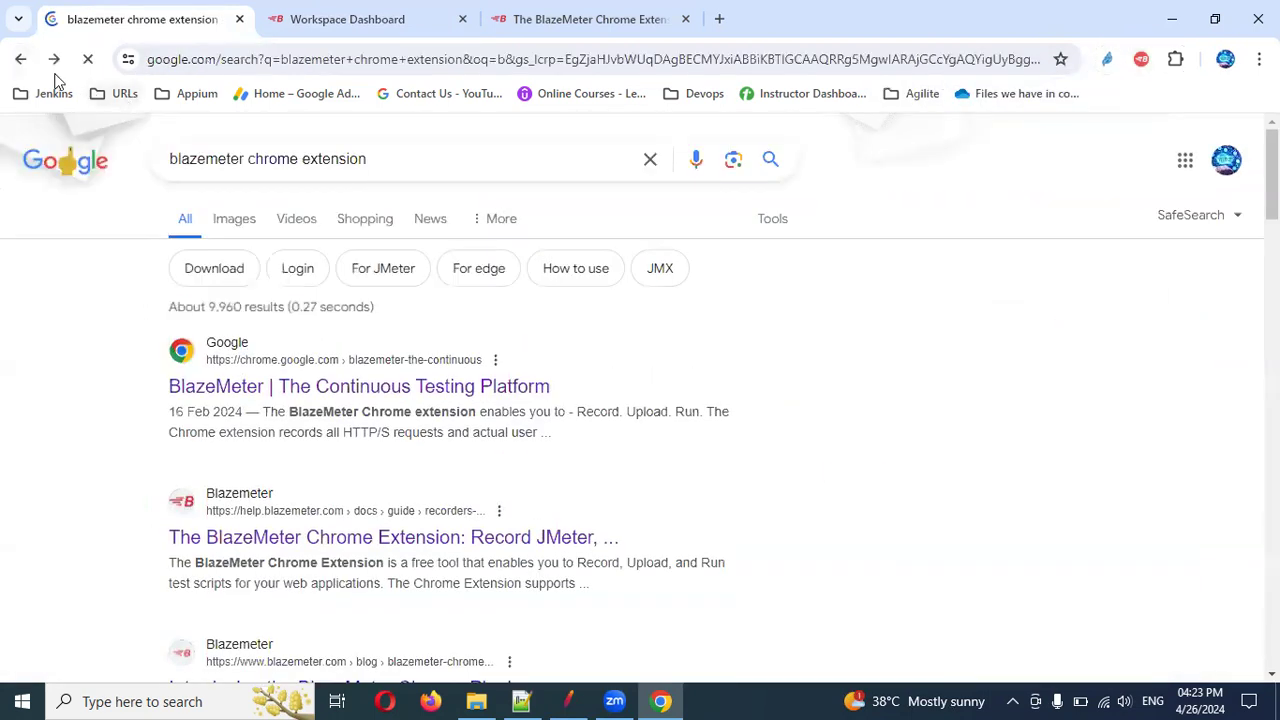
pyautogui.click(54, 60)
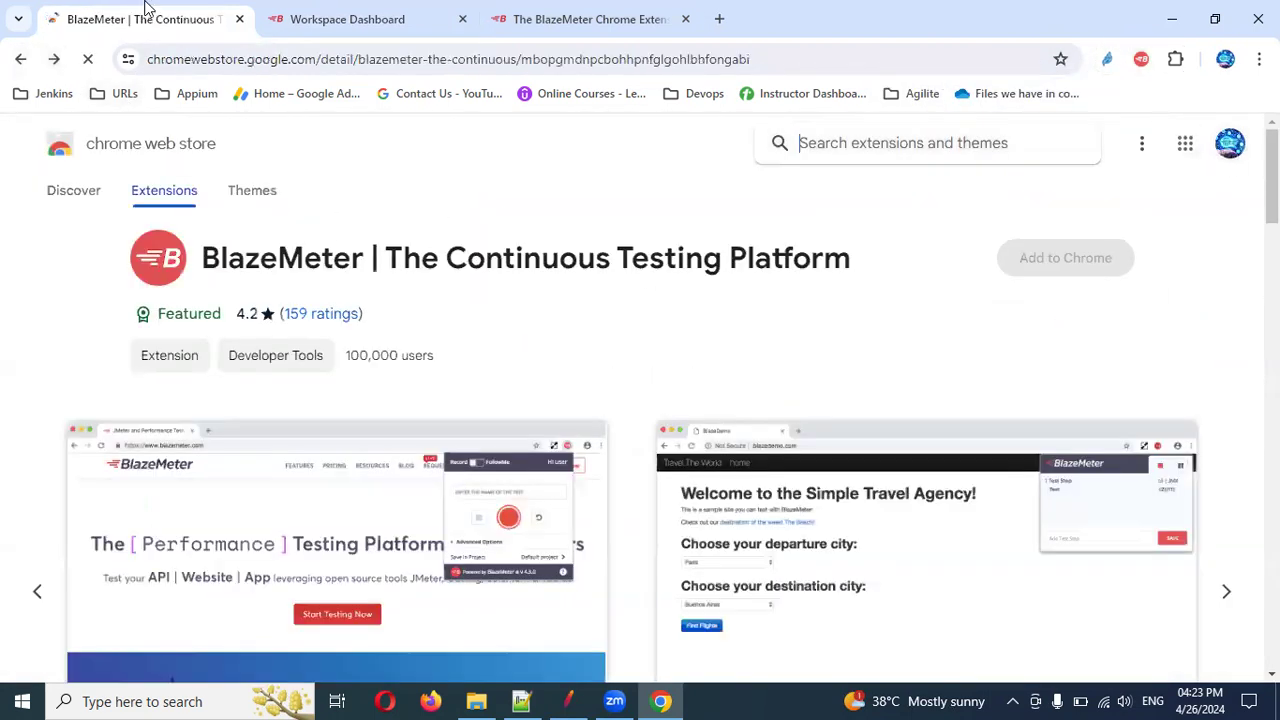
pyautogui.click(236, 94)
# - Load google.com in the current tab
pyautogui.click(238, 59)
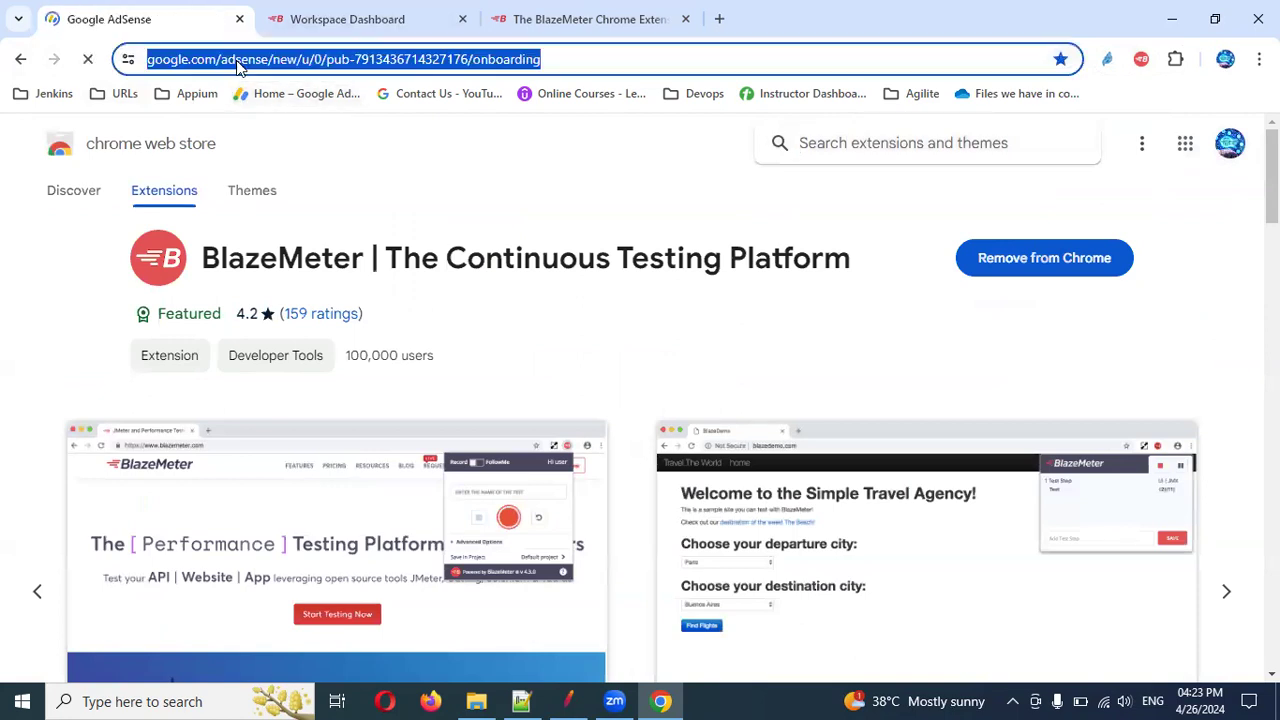
pyautogui.write('goo')
pyautogui.press('Return')
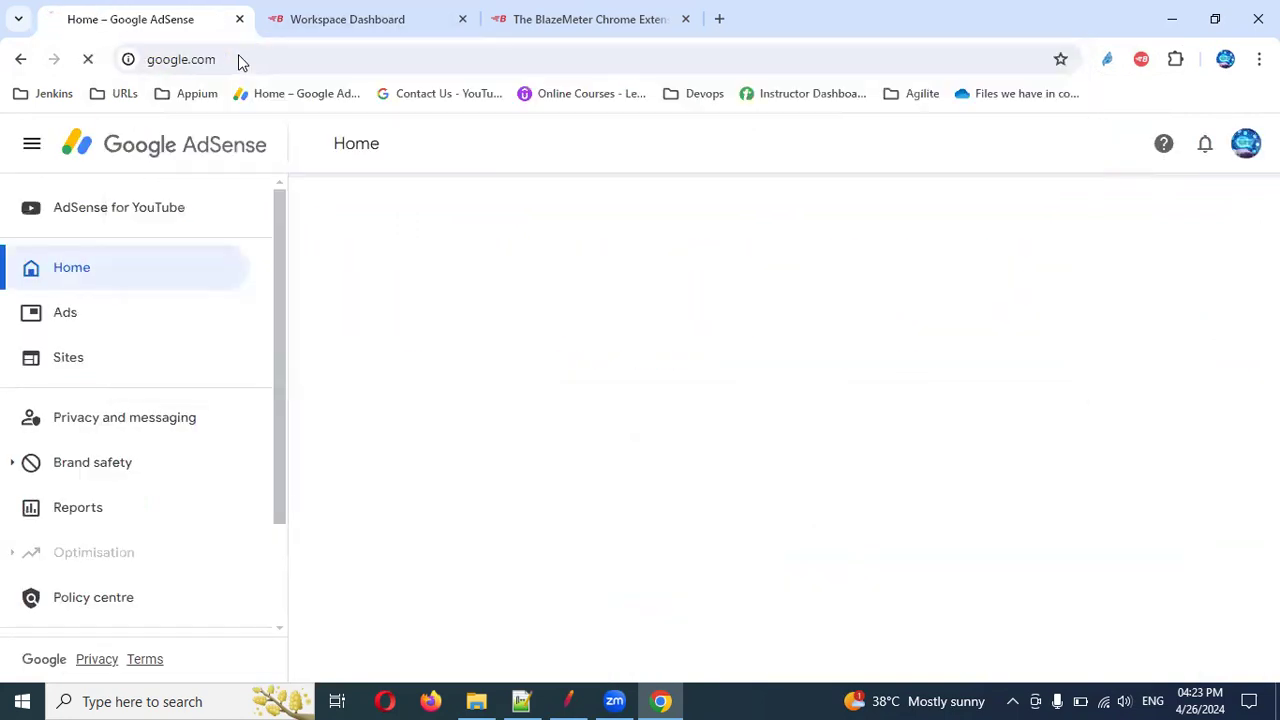
# - Record SAMPLE_RECORD_PROF while searching Google for a first name and opening the Lokesh Kanagaraj Wikipedia article
pyautogui.click(1141, 59)
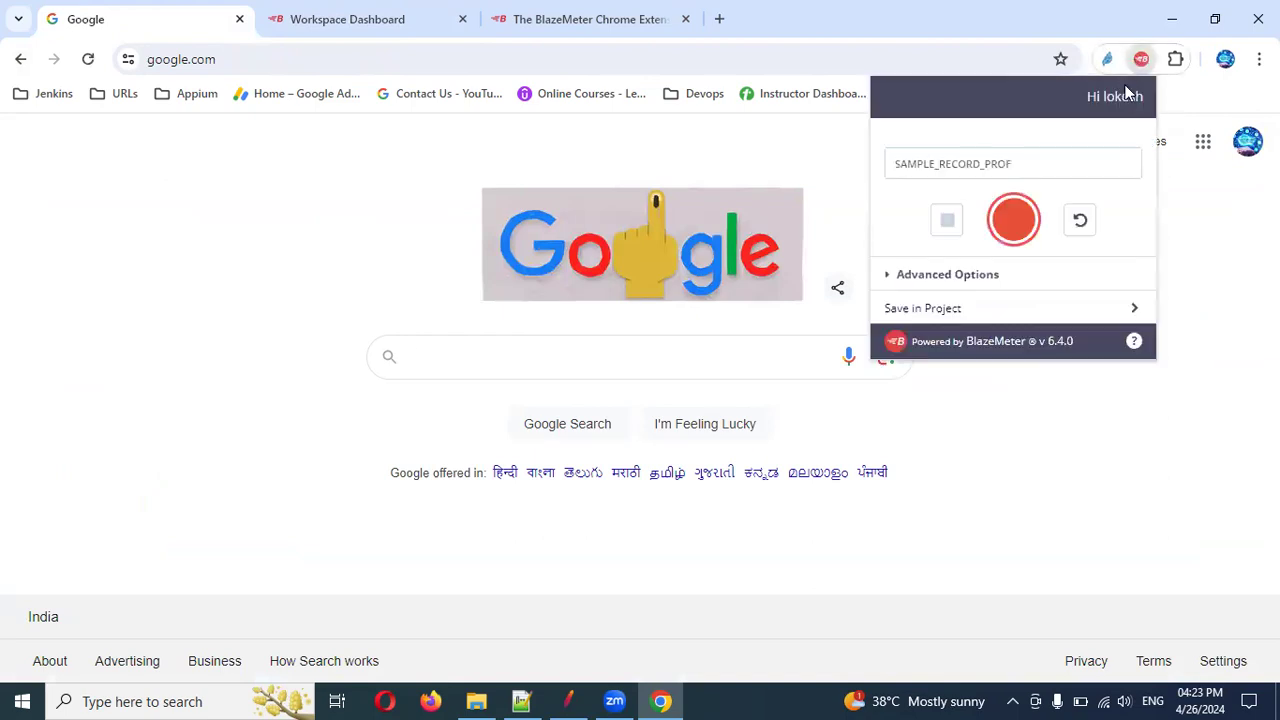
pyautogui.click(1014, 220)
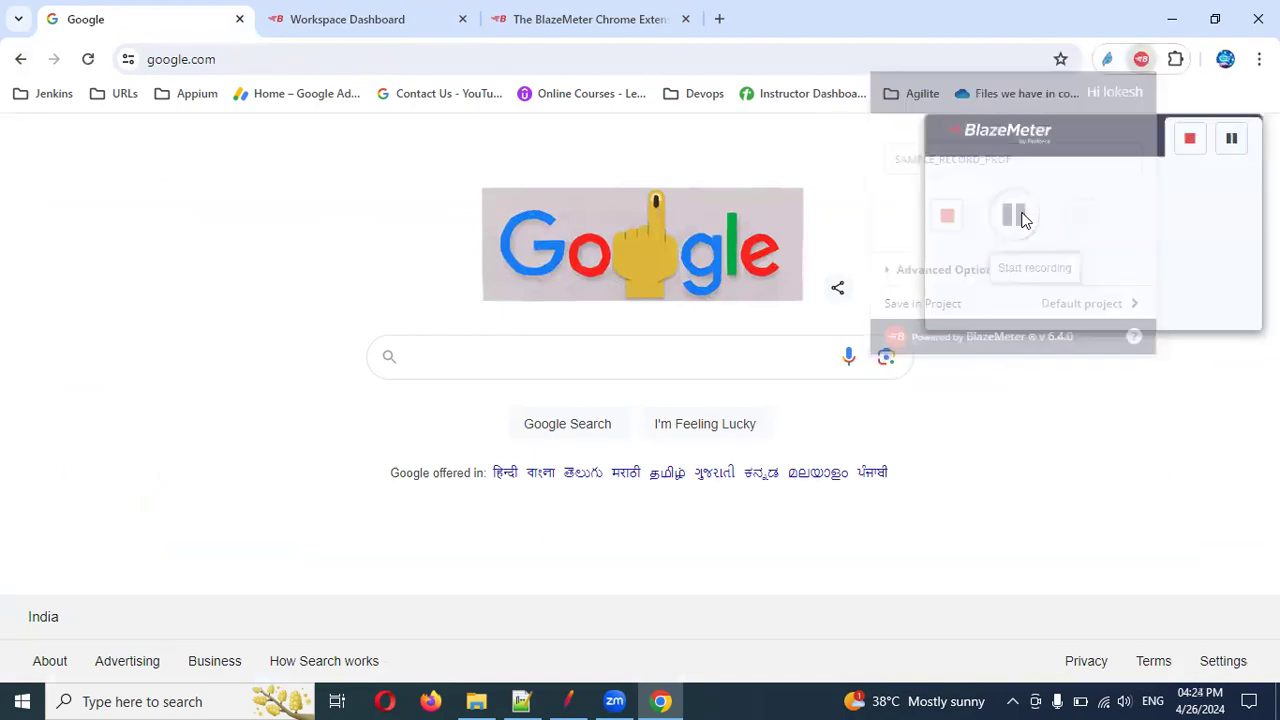
pyautogui.click(577, 341)
pyautogui.write('lokesh')
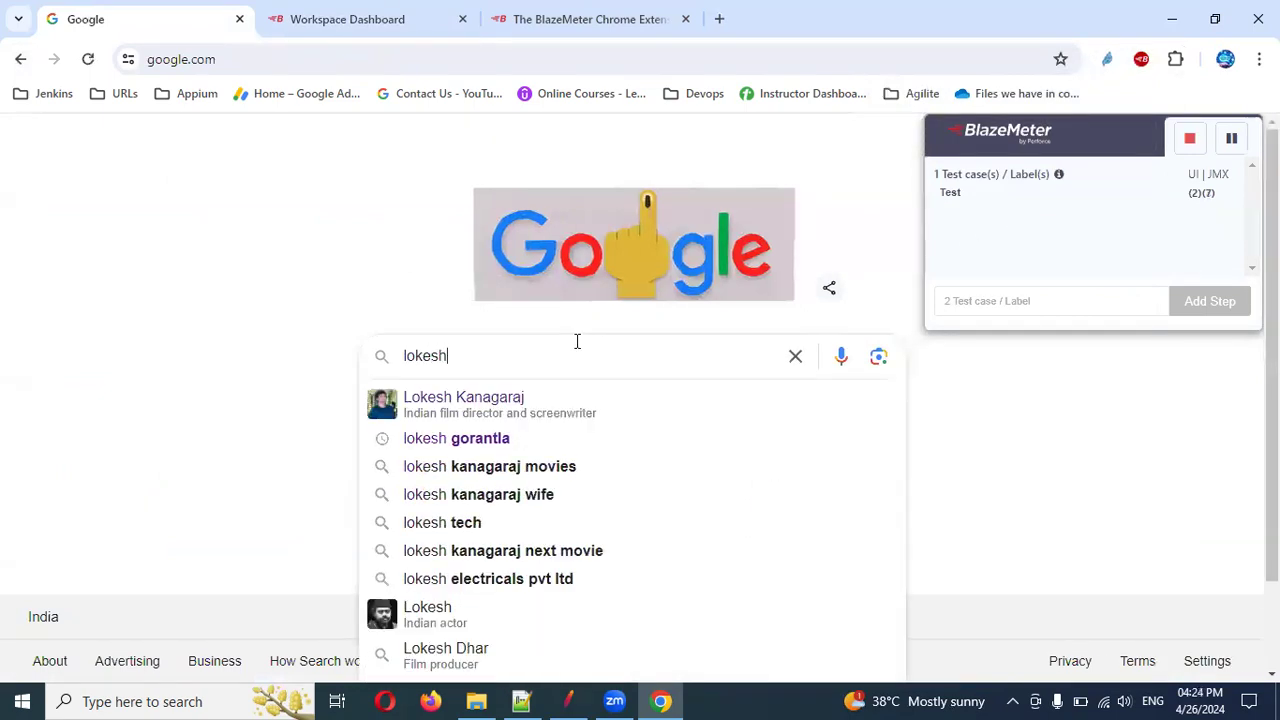
pyautogui.press('Return')
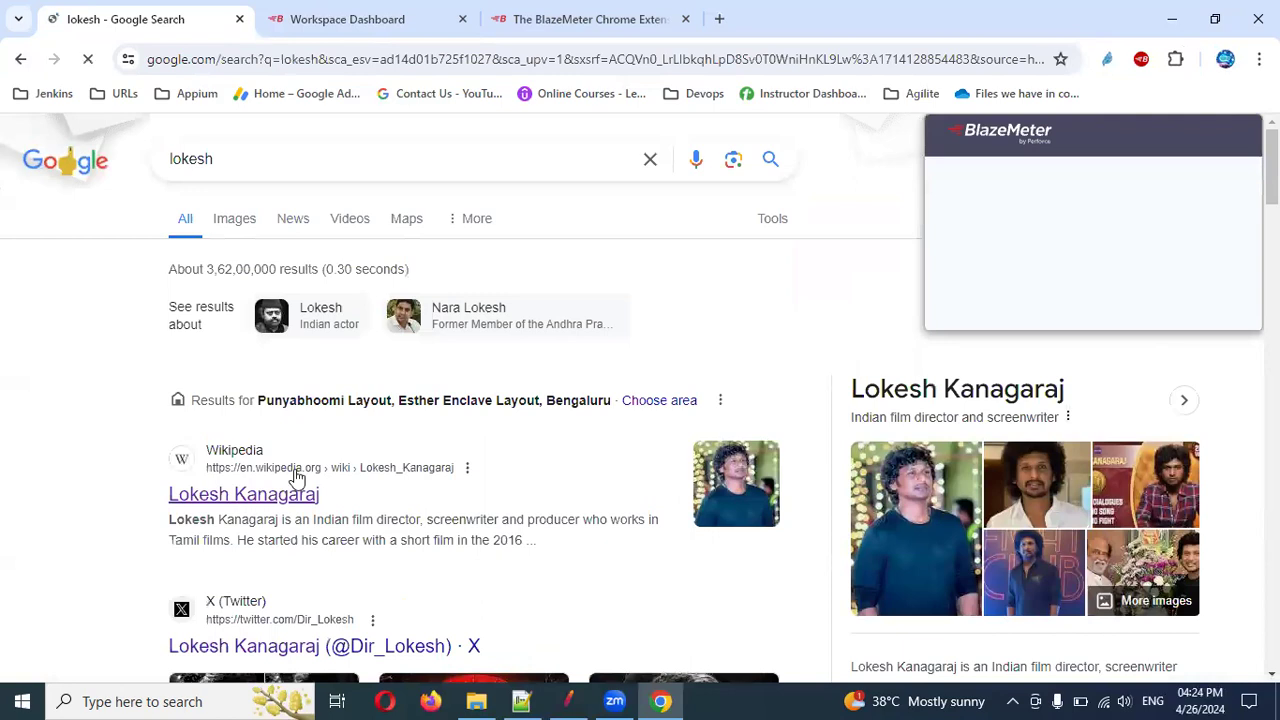
pyautogui.click(296, 496)
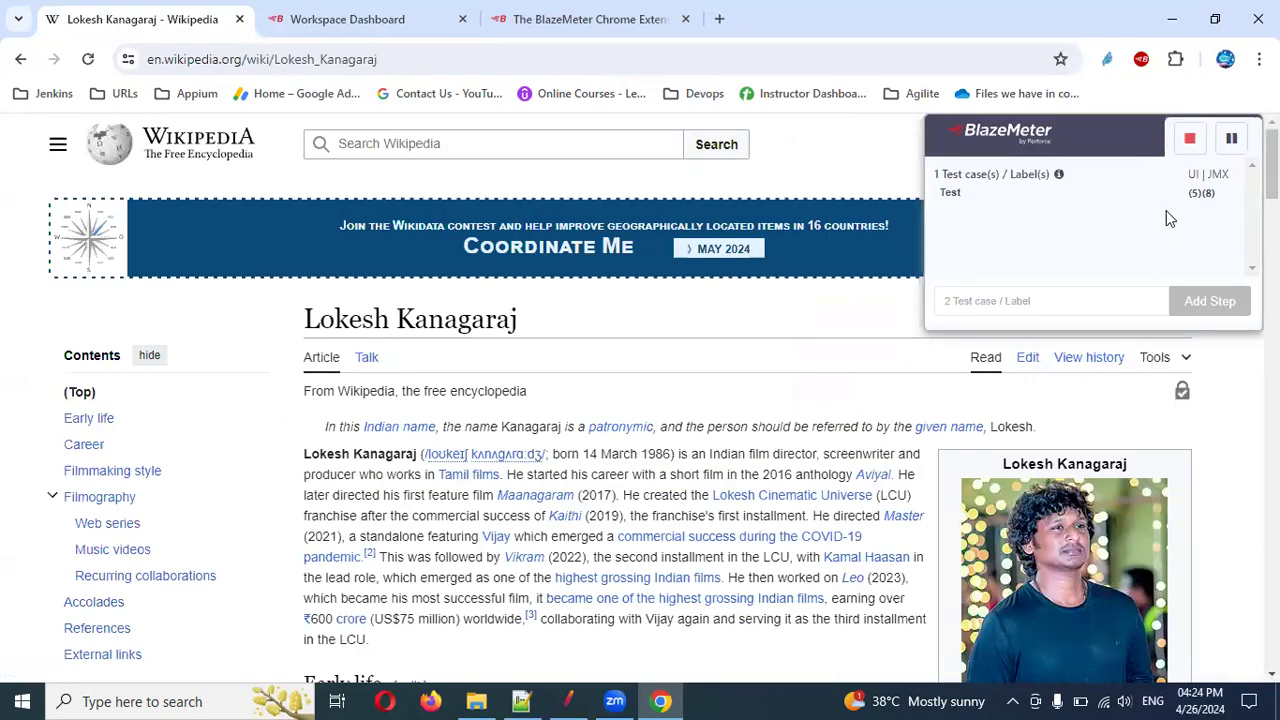
pyautogui.click(1189, 140)
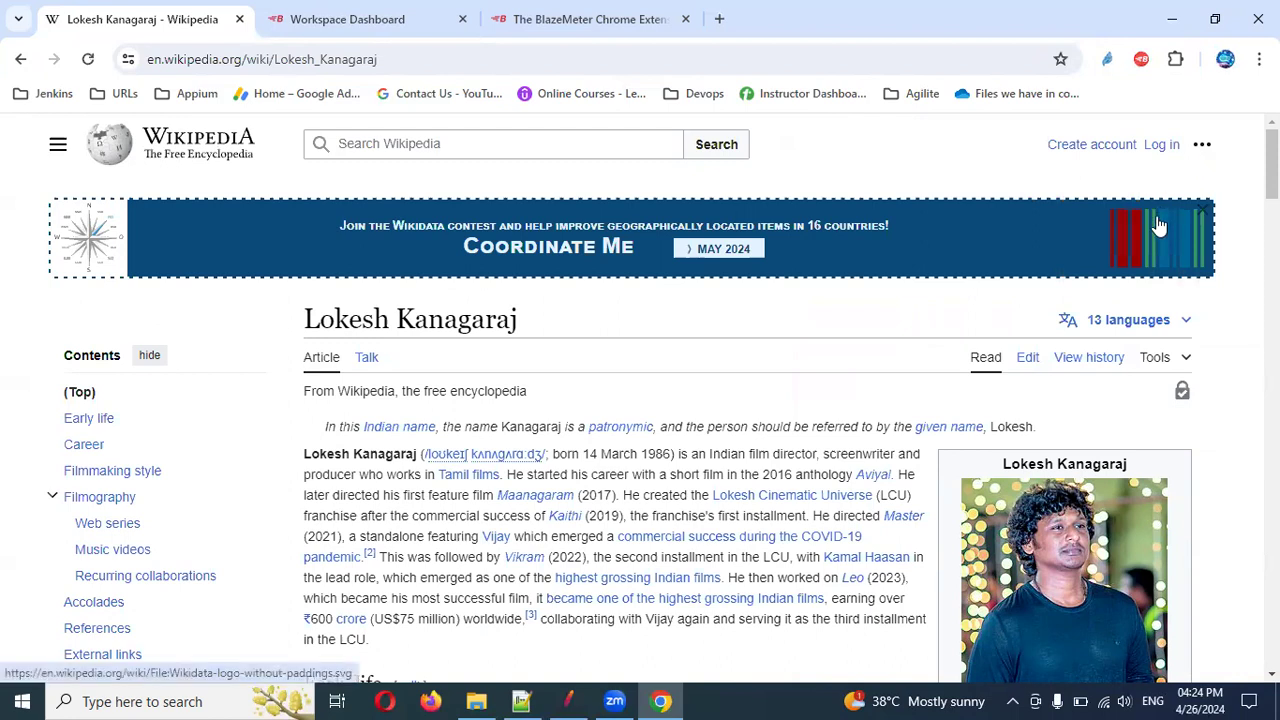
# - Save the recording as a JMeter (JMX) script that includes the google.com and wikipedia.org domains
pyautogui.click(1141, 61)
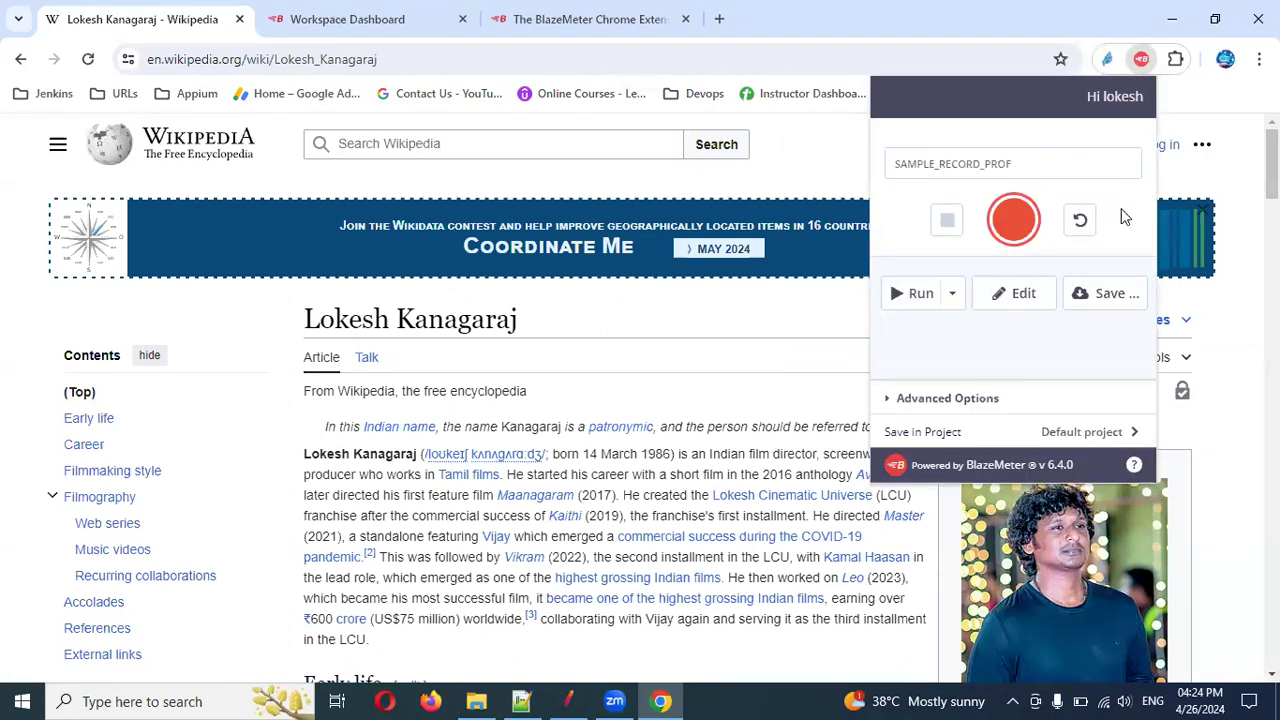
pyautogui.click(1090, 295)
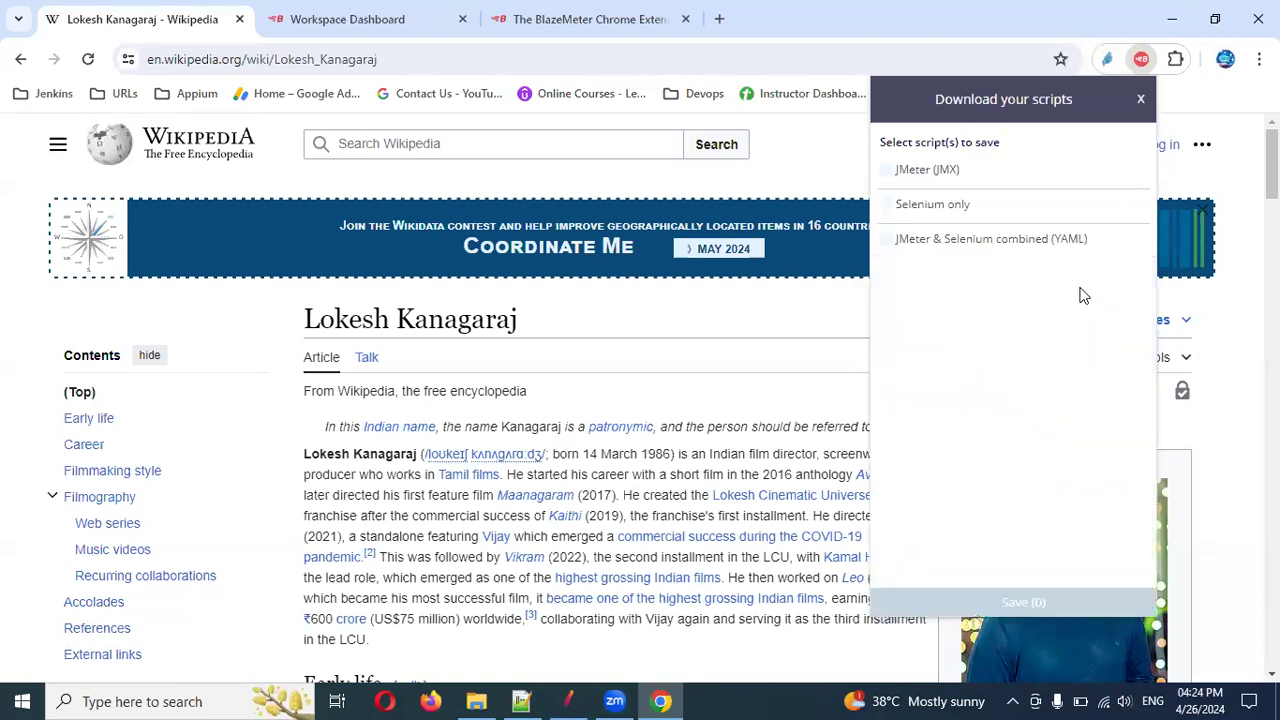
pyautogui.click(901, 172)
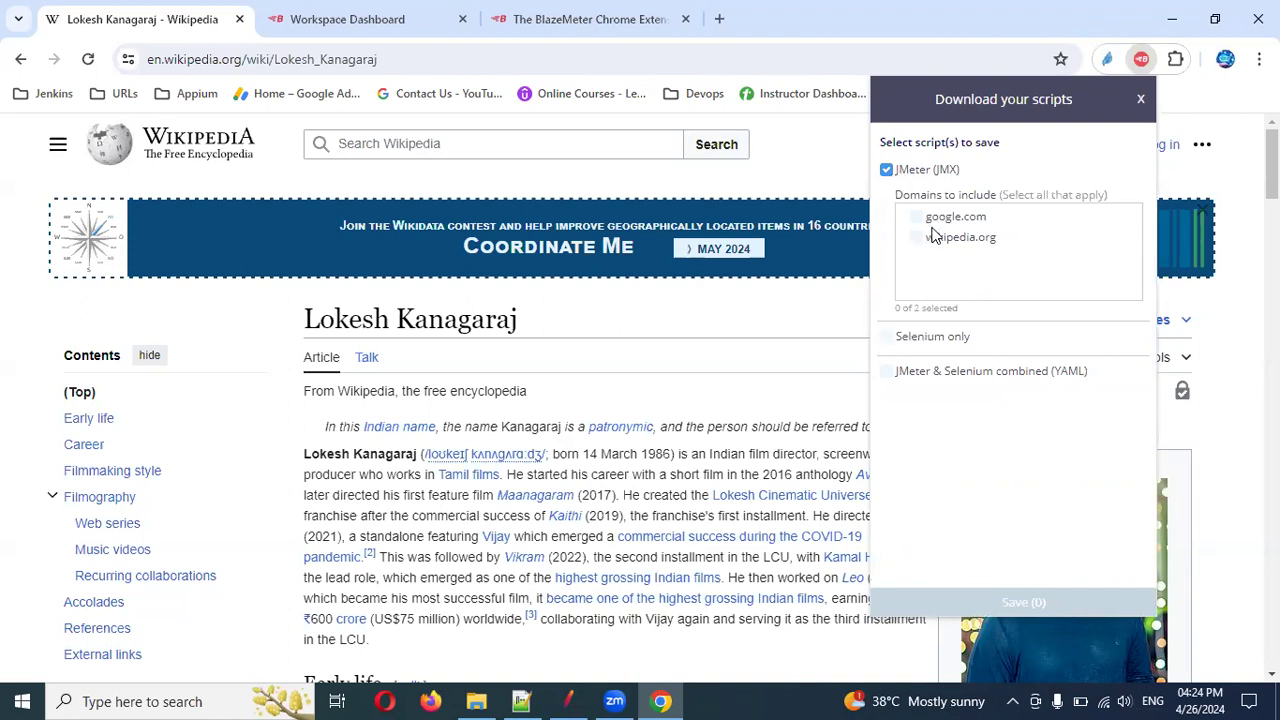
pyautogui.click(930, 218)
pyautogui.click(934, 238)
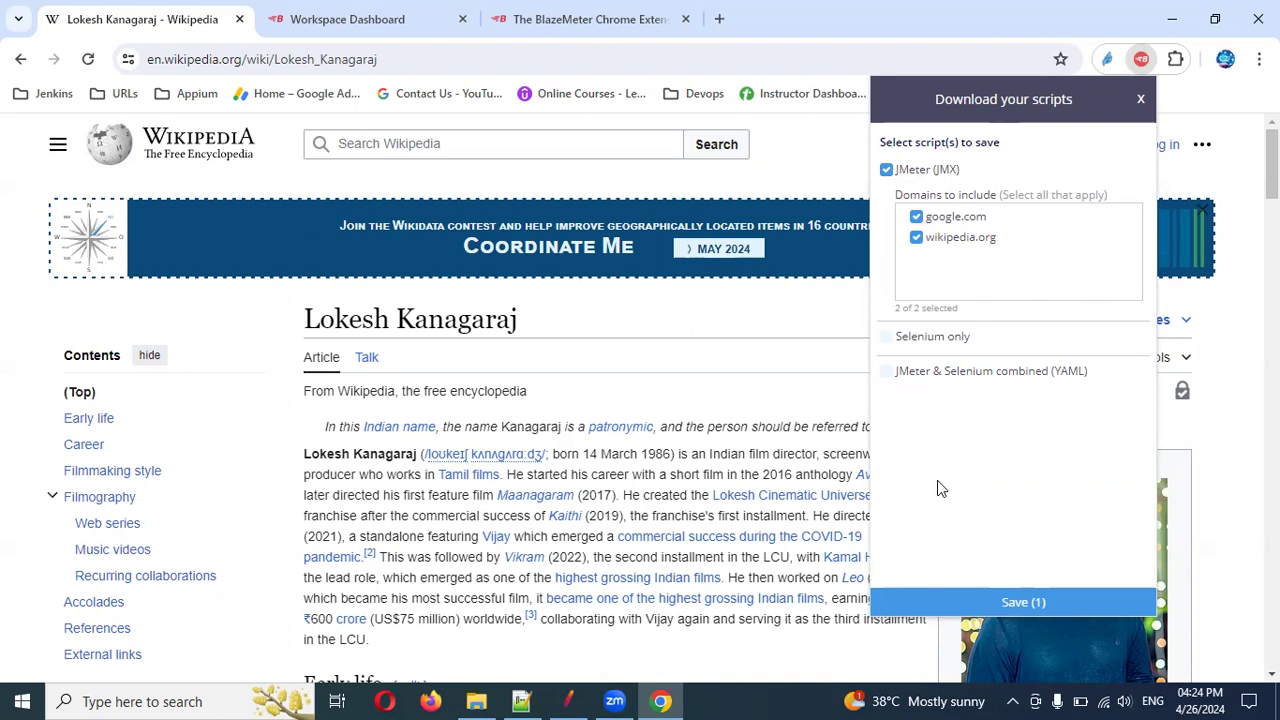
pyautogui.click(1024, 602)
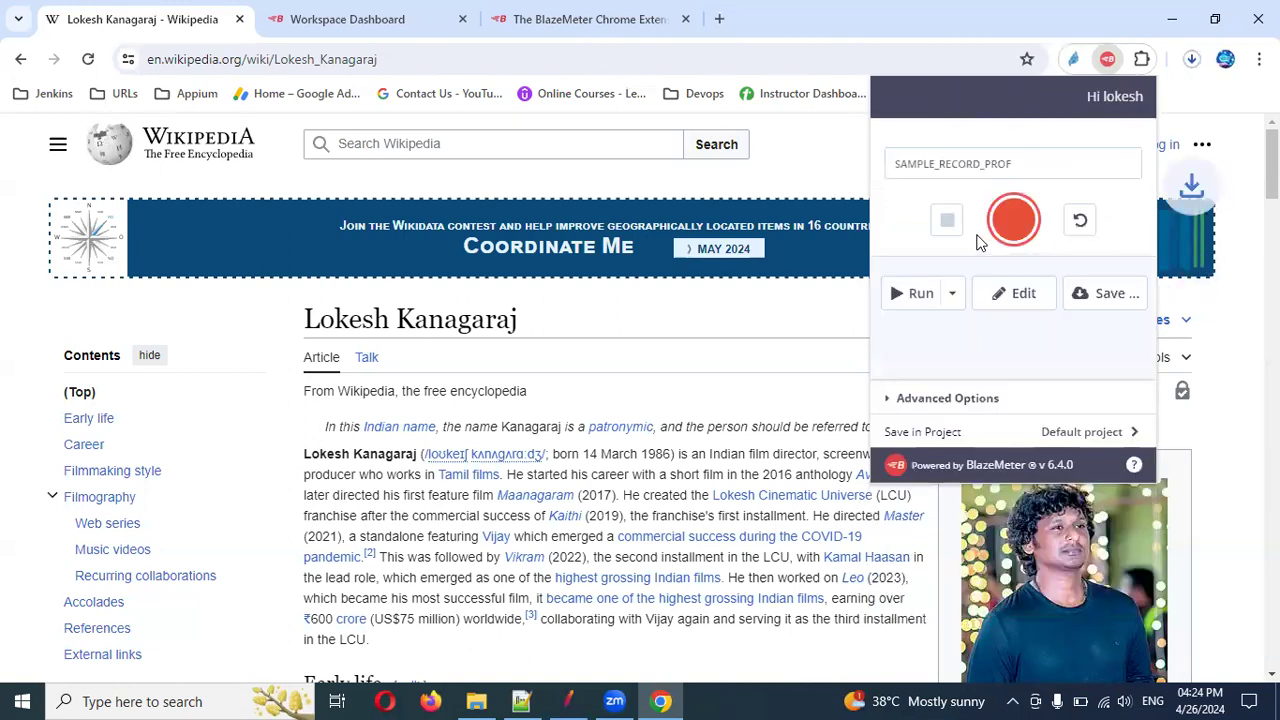
# - Check the finished download and view the Downloads folder in File Explorer
pyautogui.click(1193, 60)
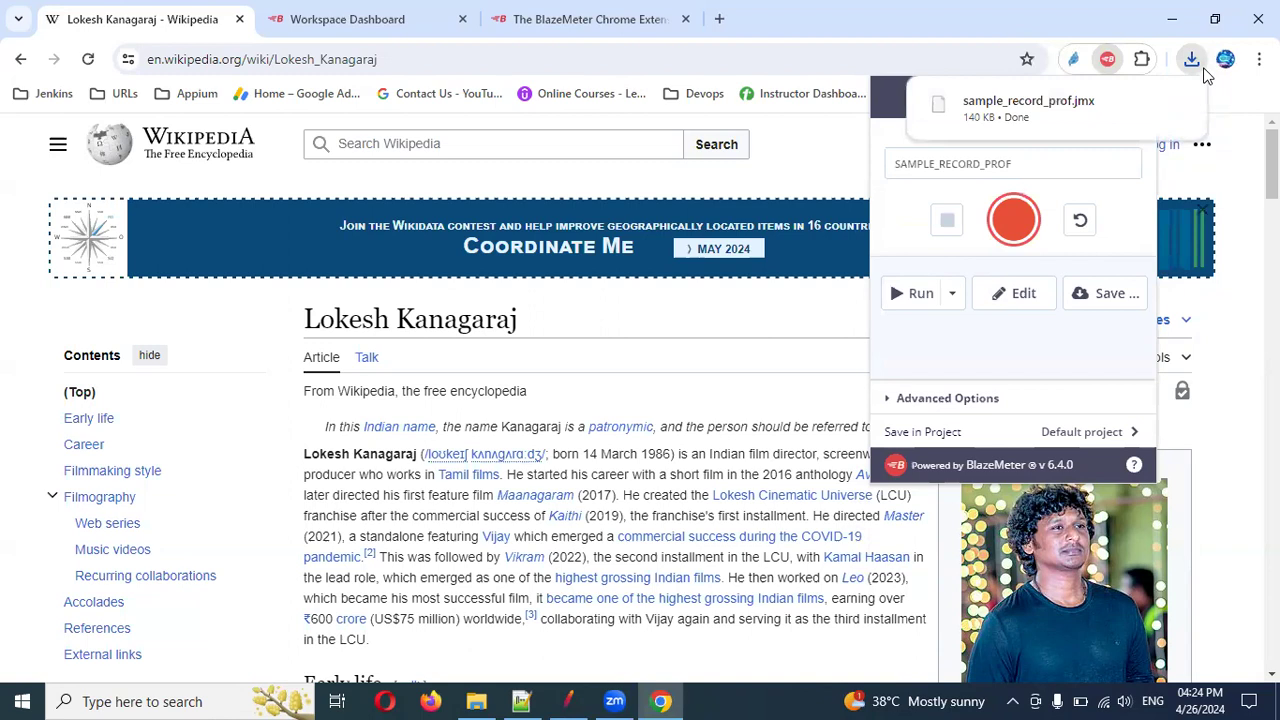
pyautogui.click(492, 699)
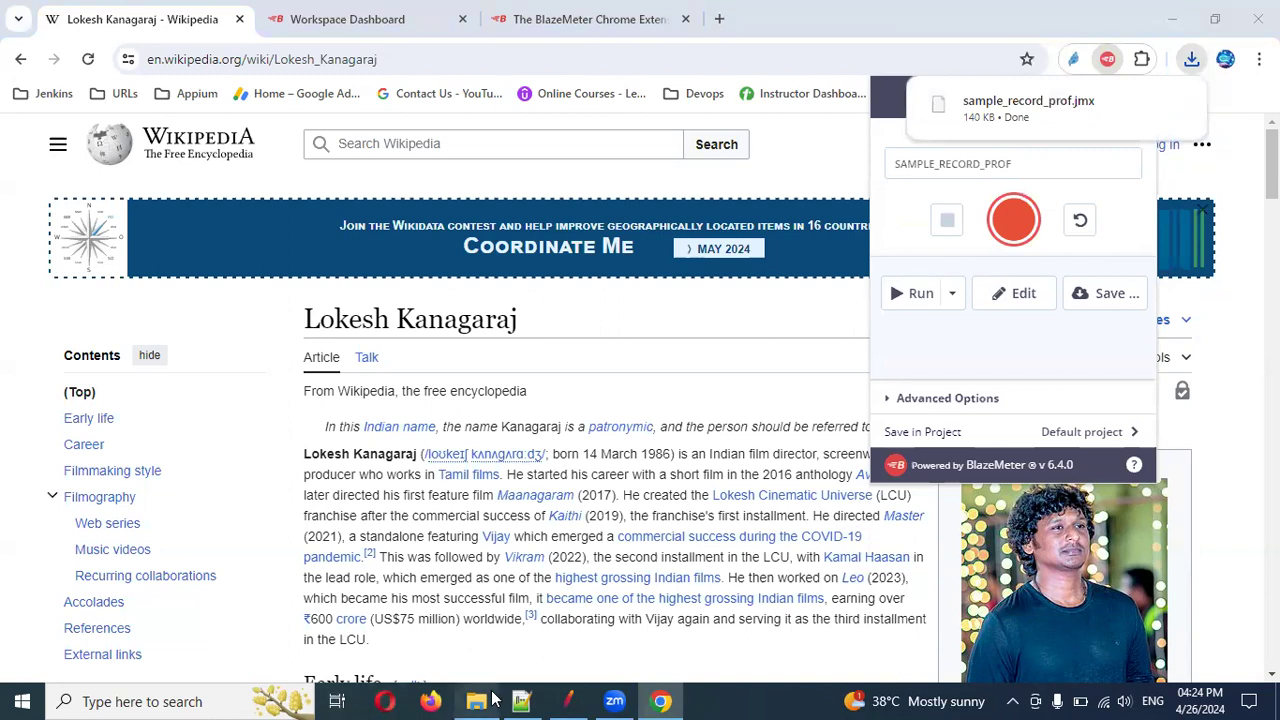
pyautogui.click(80, 158)
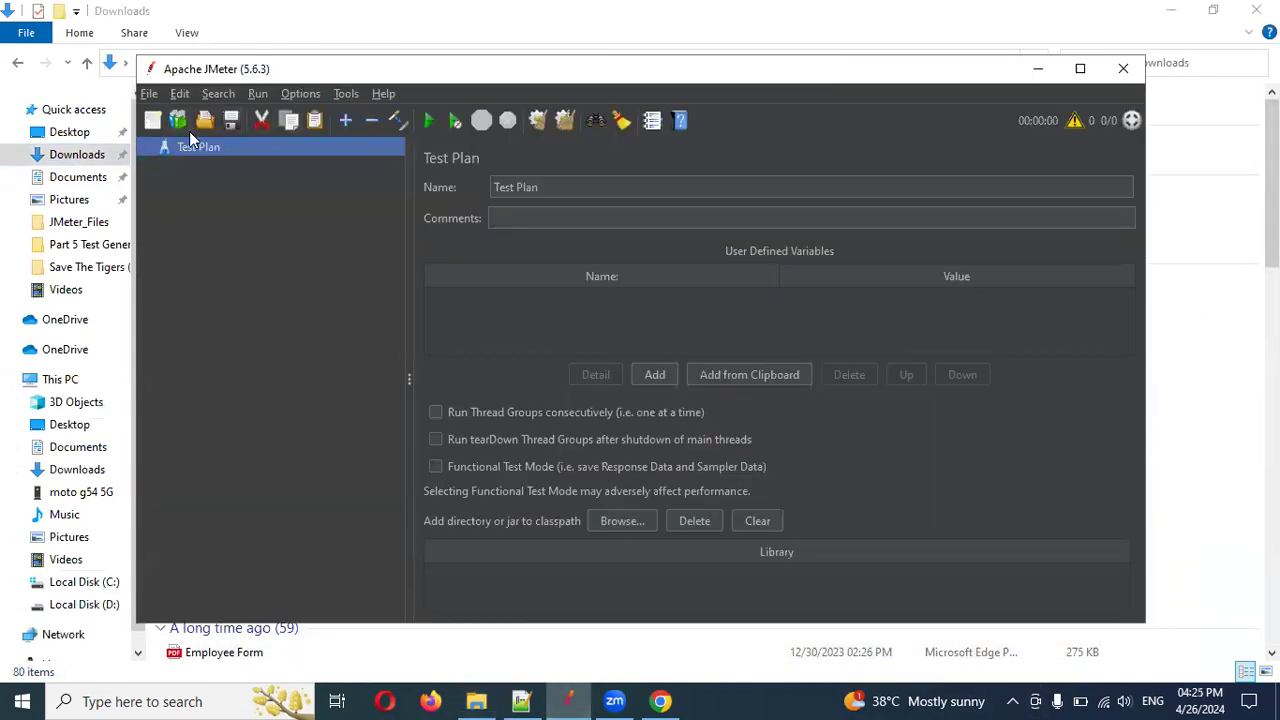
# - Switch to Apache JMeter and open sample_record_prof.jmx from the Downloads folder in the user's home directory
pyautogui.click(202, 122)
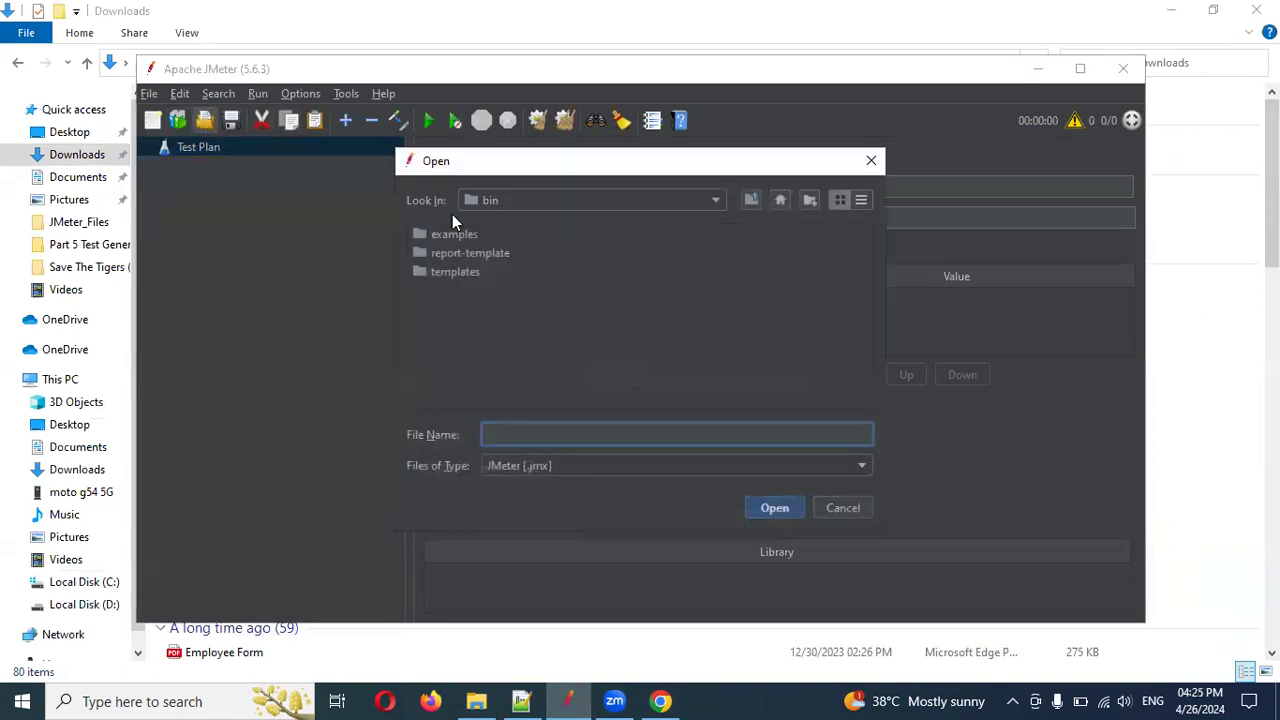
pyautogui.click(781, 200)
pyautogui.doubleClick(461, 270)
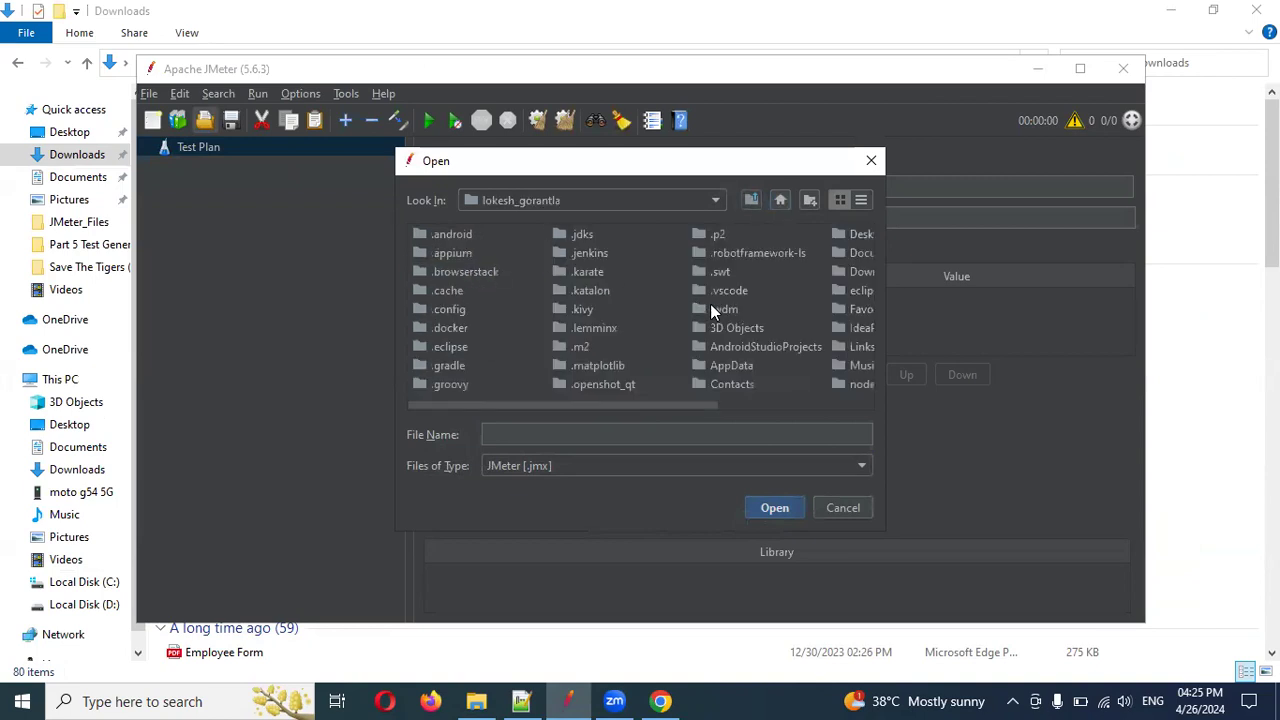
pyautogui.click(585, 368)
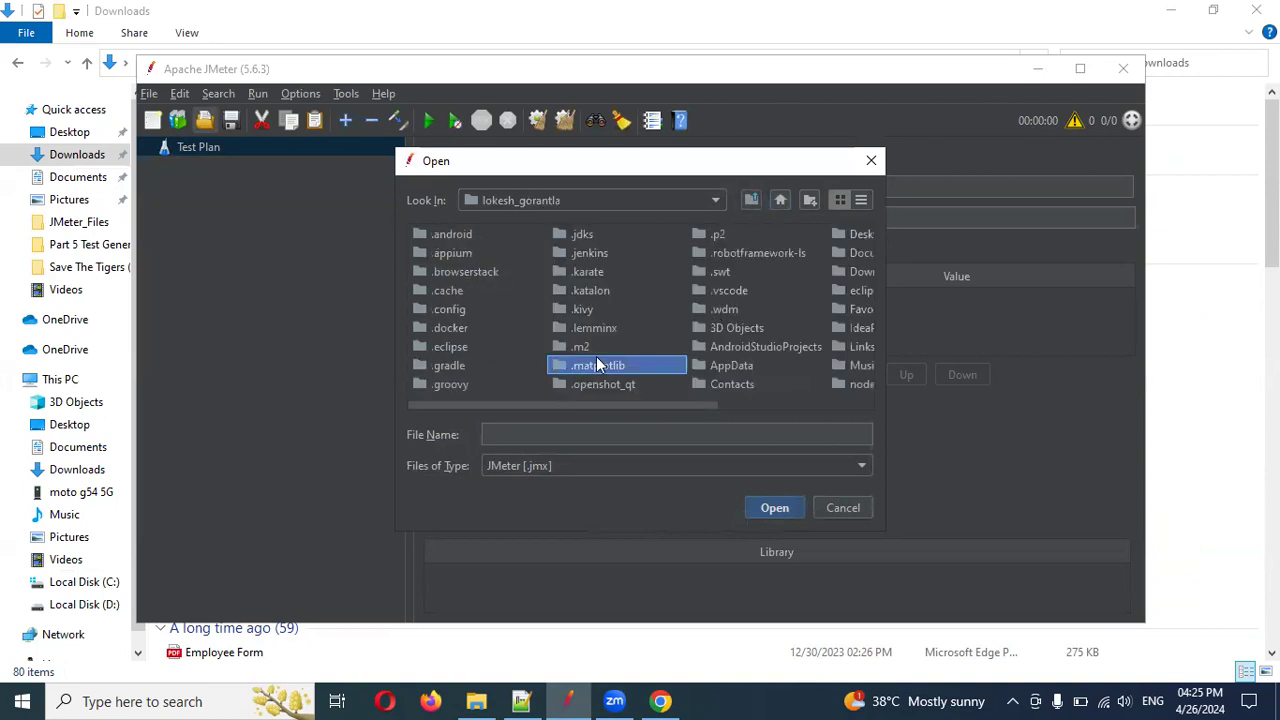
pyautogui.press('d')
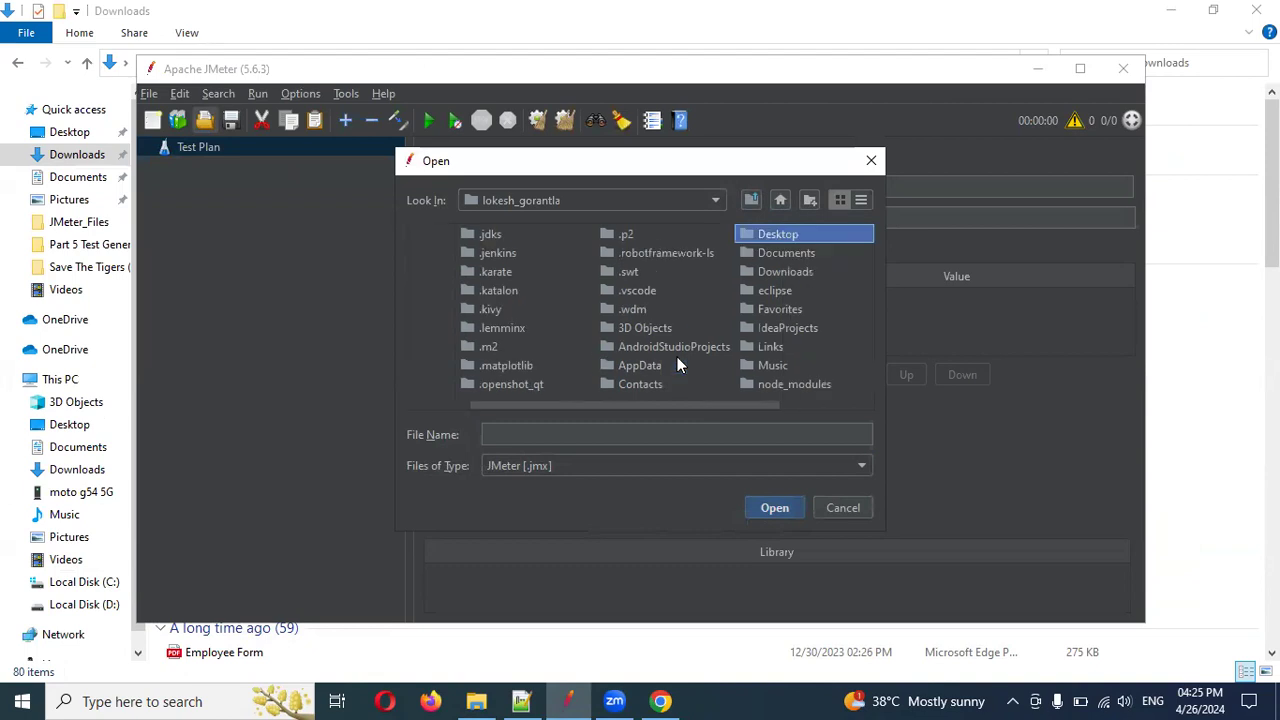
pyautogui.doubleClick(778, 270)
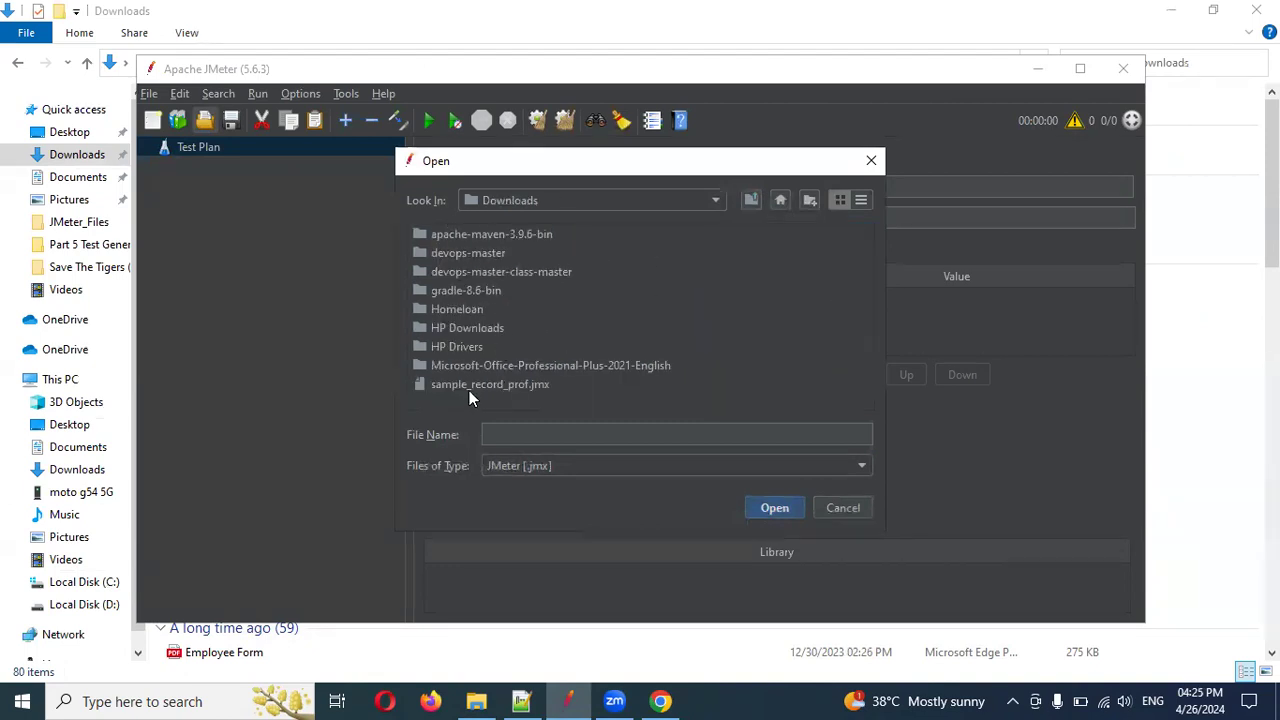
pyautogui.click(471, 386)
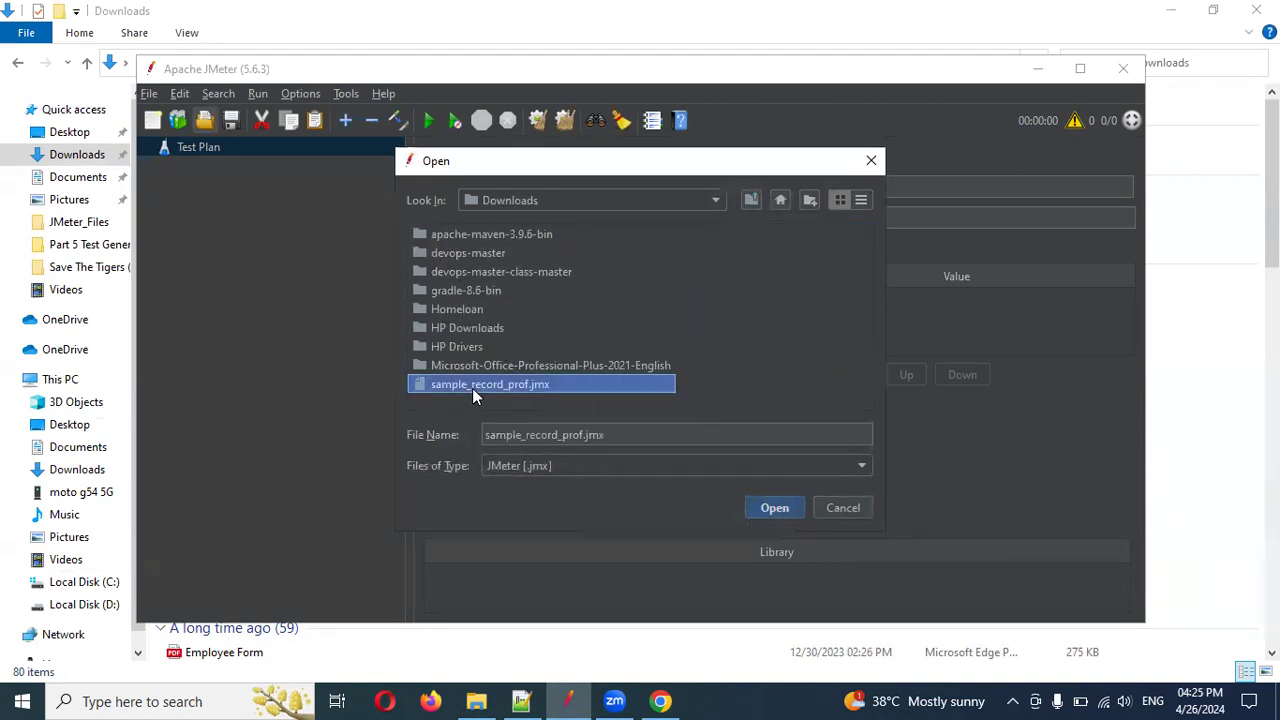
pyautogui.click(770, 514)
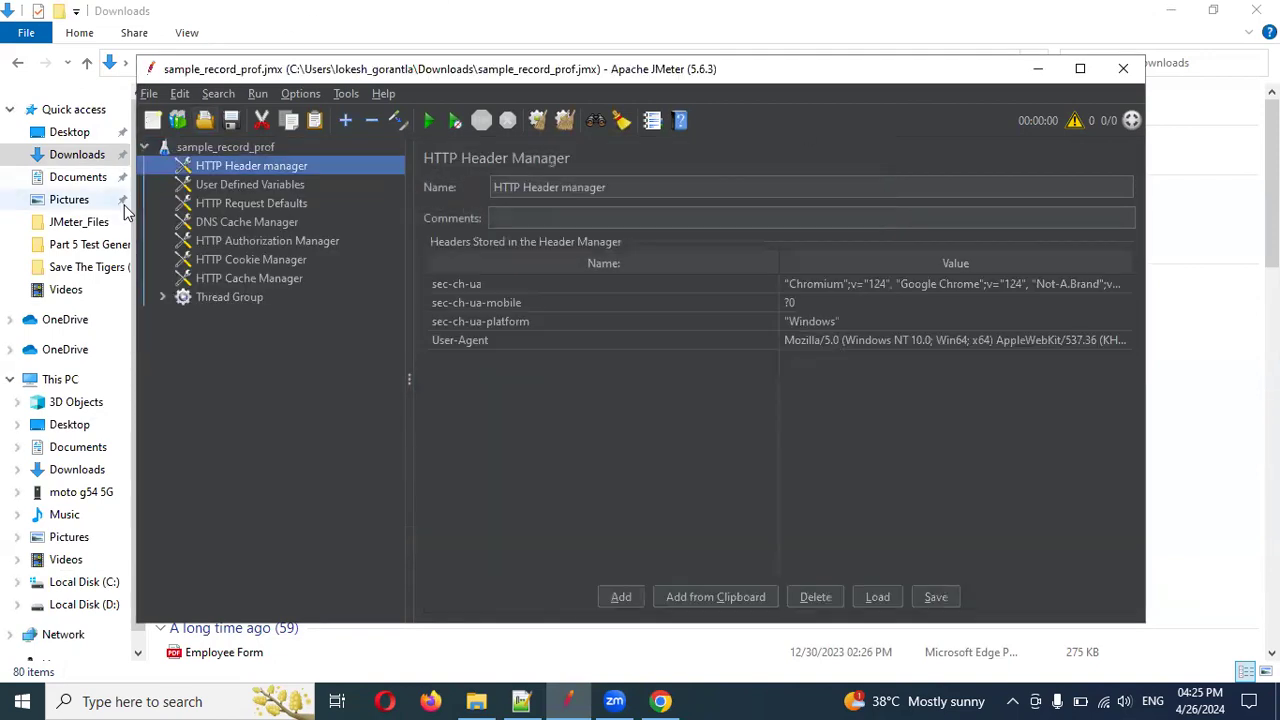
# - Review the test plan's configuration elements from User Defined Variables through HTTP Cache Manager
pyautogui.click(240, 184)
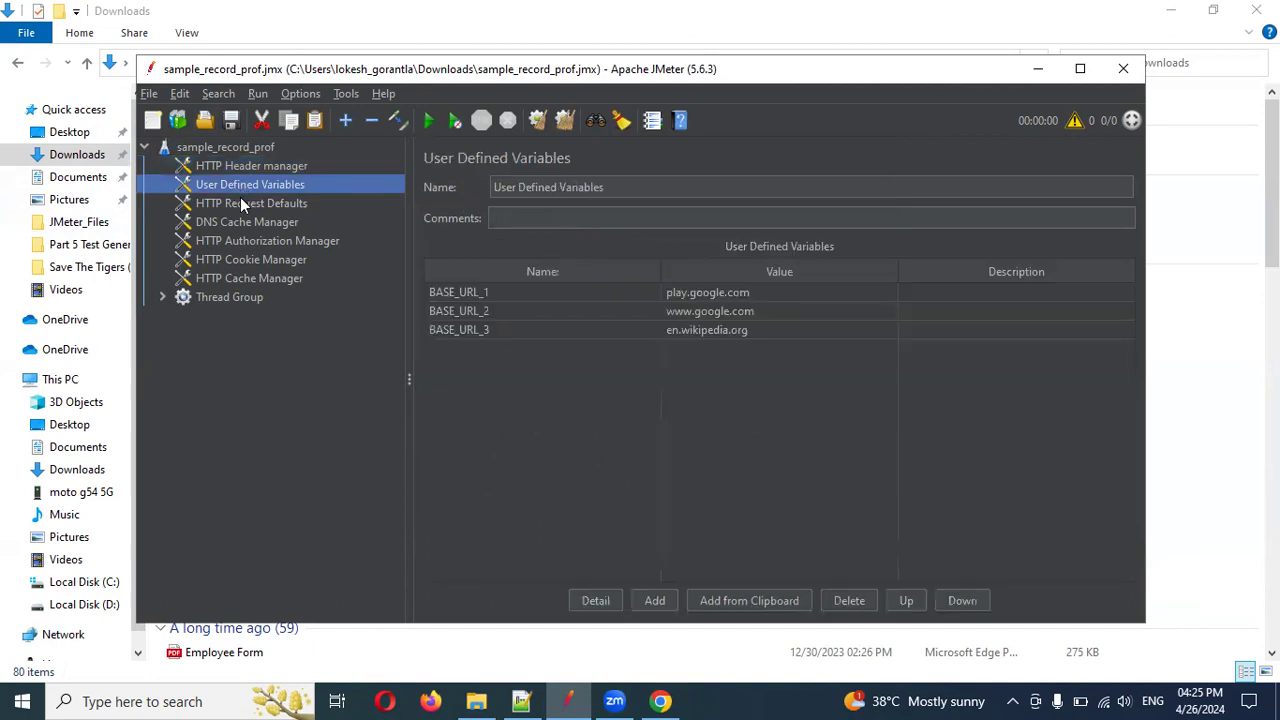
pyautogui.click(238, 202)
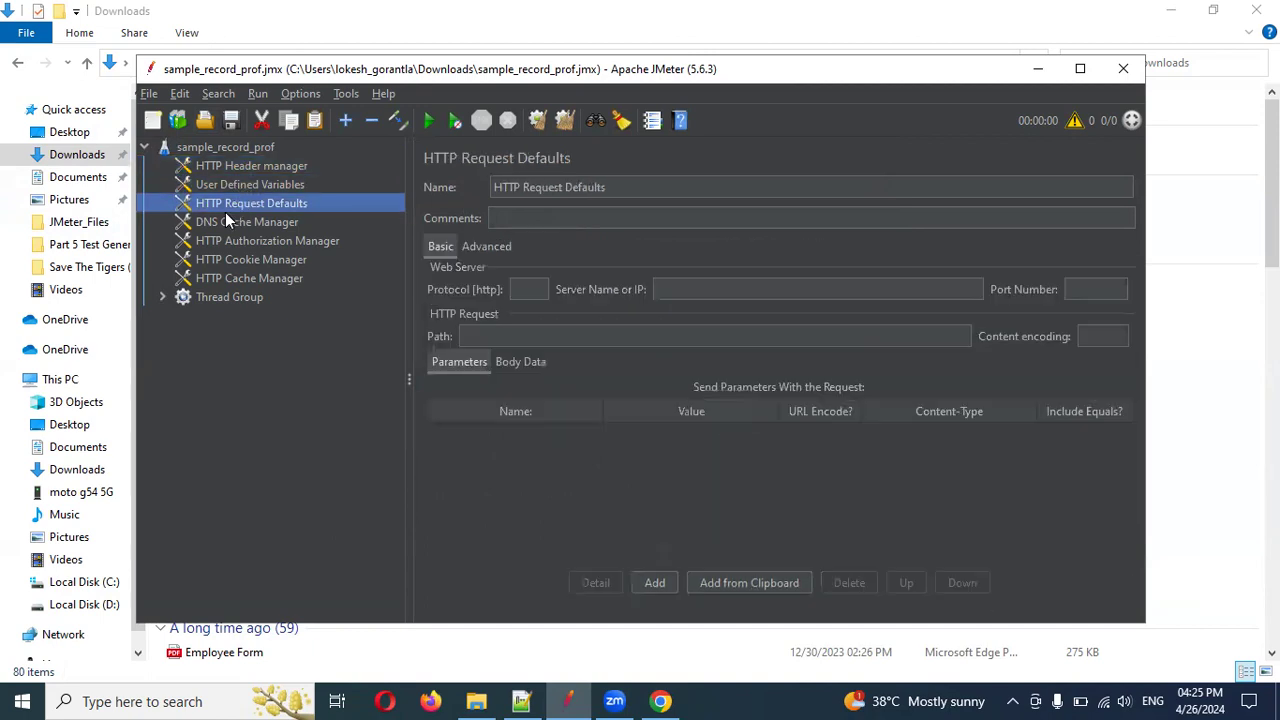
pyautogui.click(221, 225)
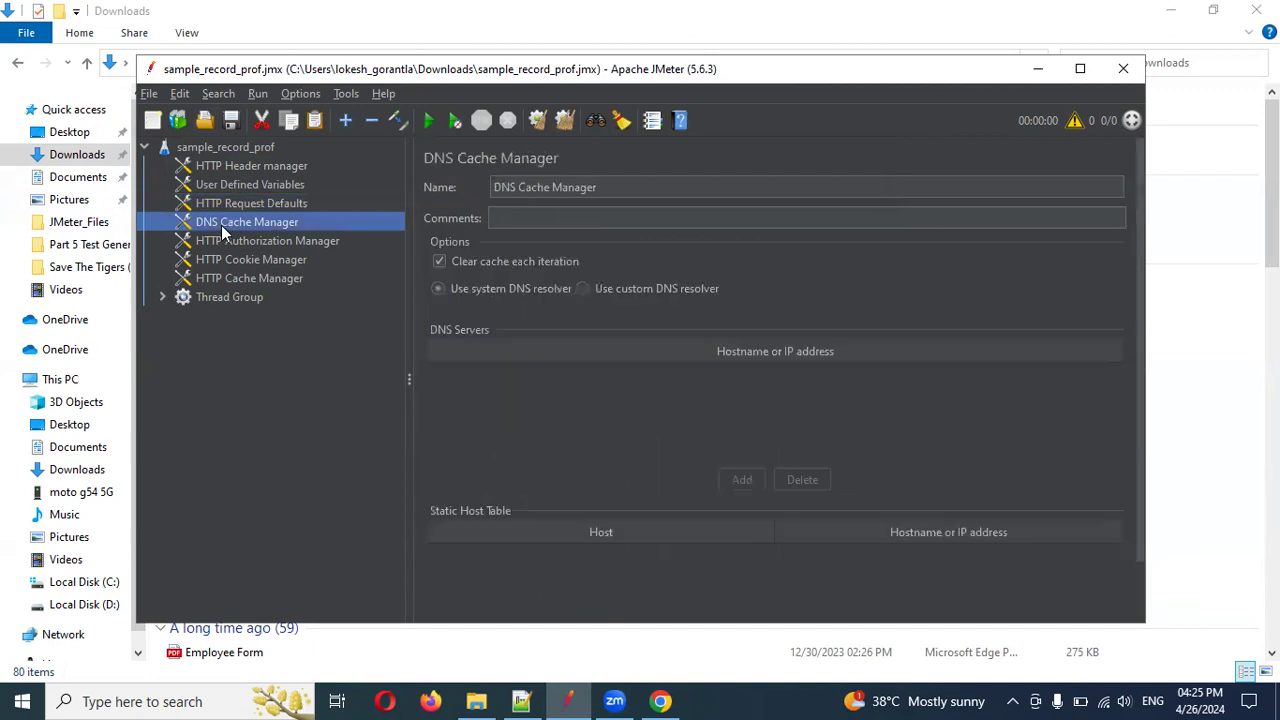
pyautogui.click(253, 243)
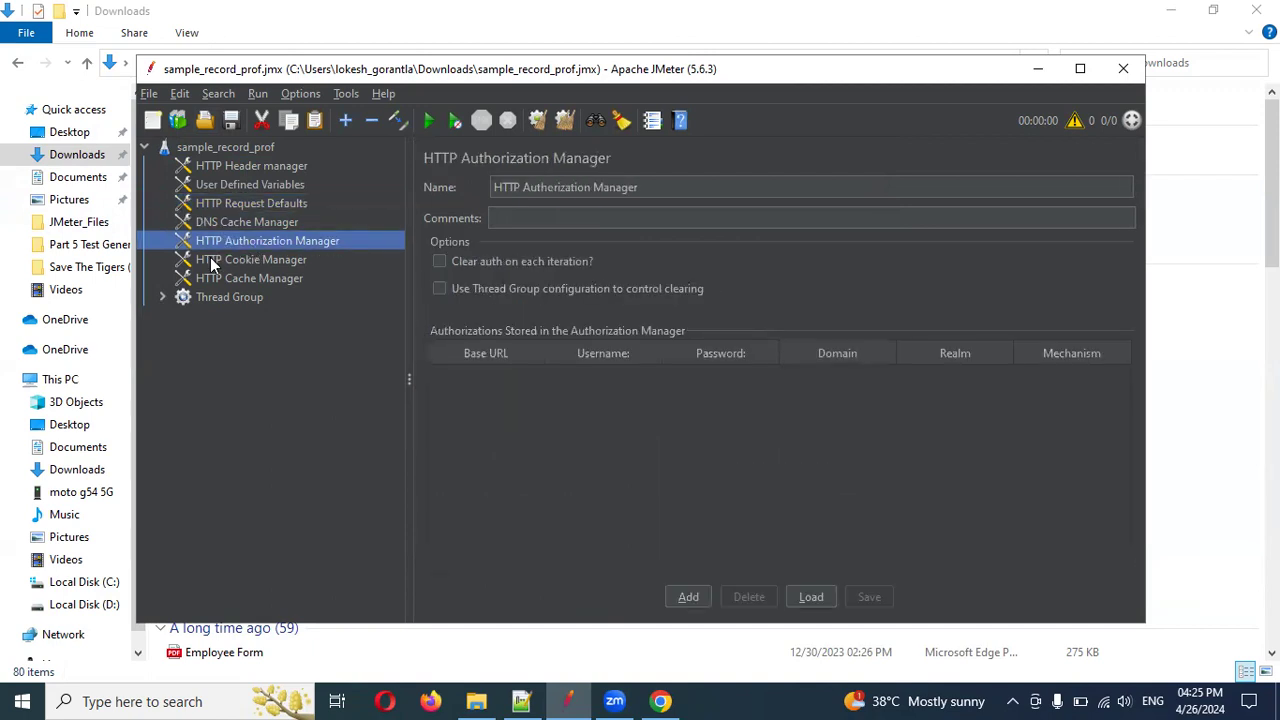
pyautogui.click(262, 262)
pyautogui.click(229, 282)
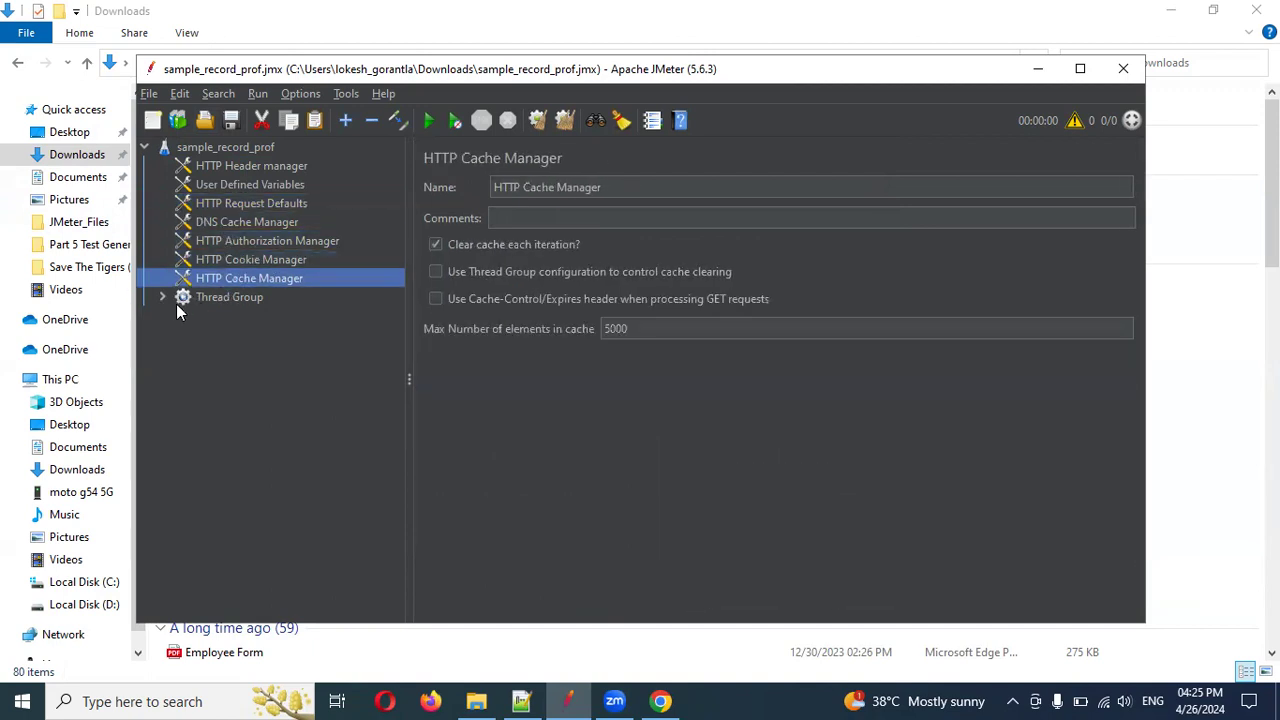
# - Expand the Thread Group's Test controller, examine several of its recorded HTTP requests, and collapse the controller
pyautogui.click(163, 298)
pyautogui.click(182, 316)
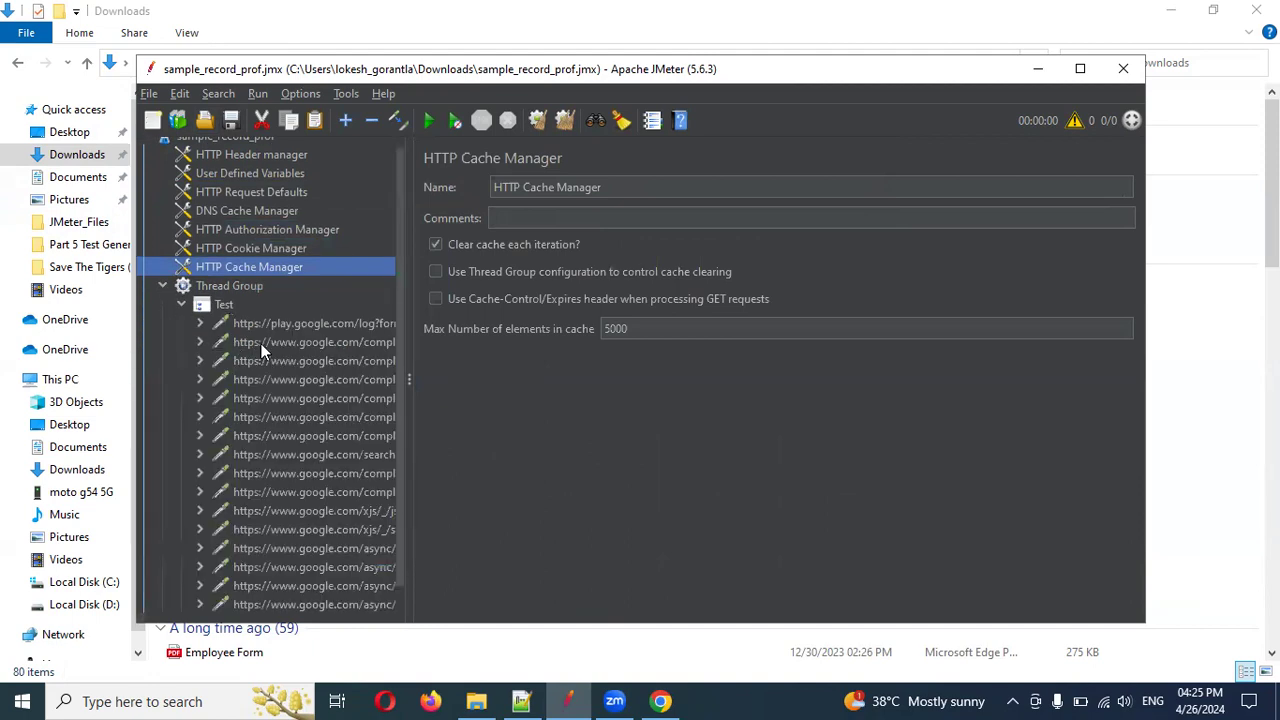
pyautogui.scroll(-1, 262, 349)
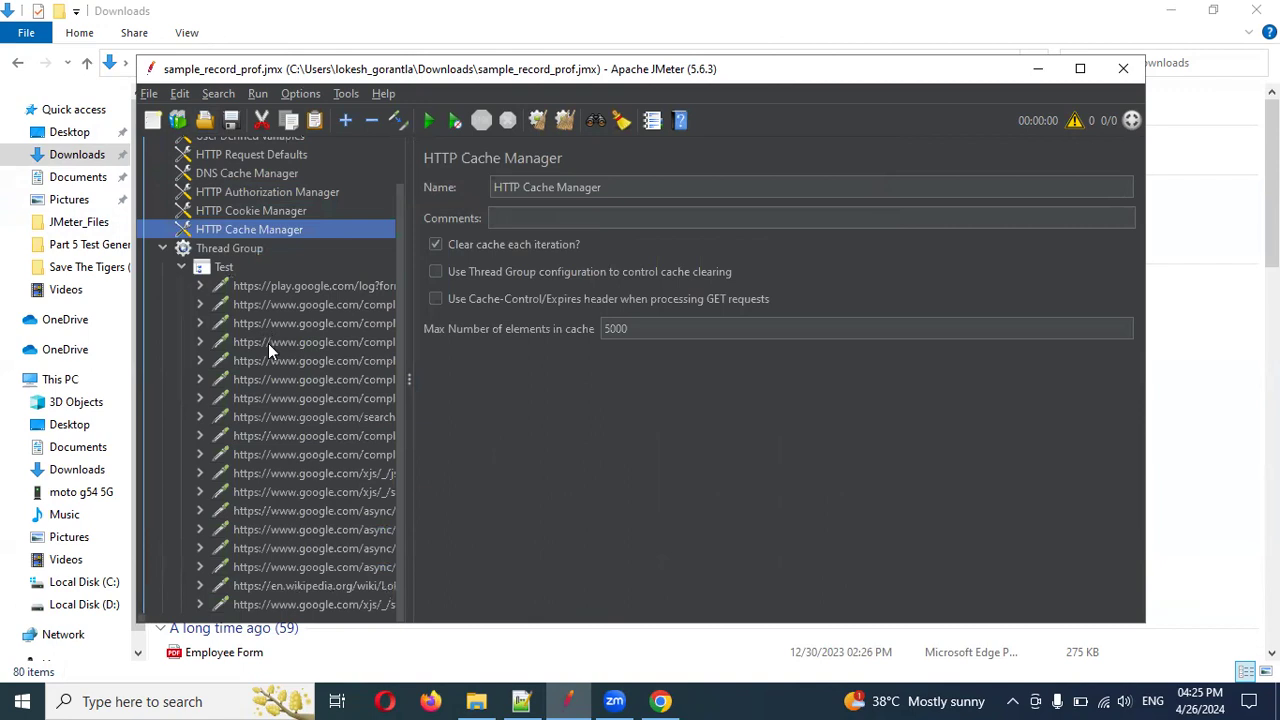
pyautogui.scroll(2, 274, 340)
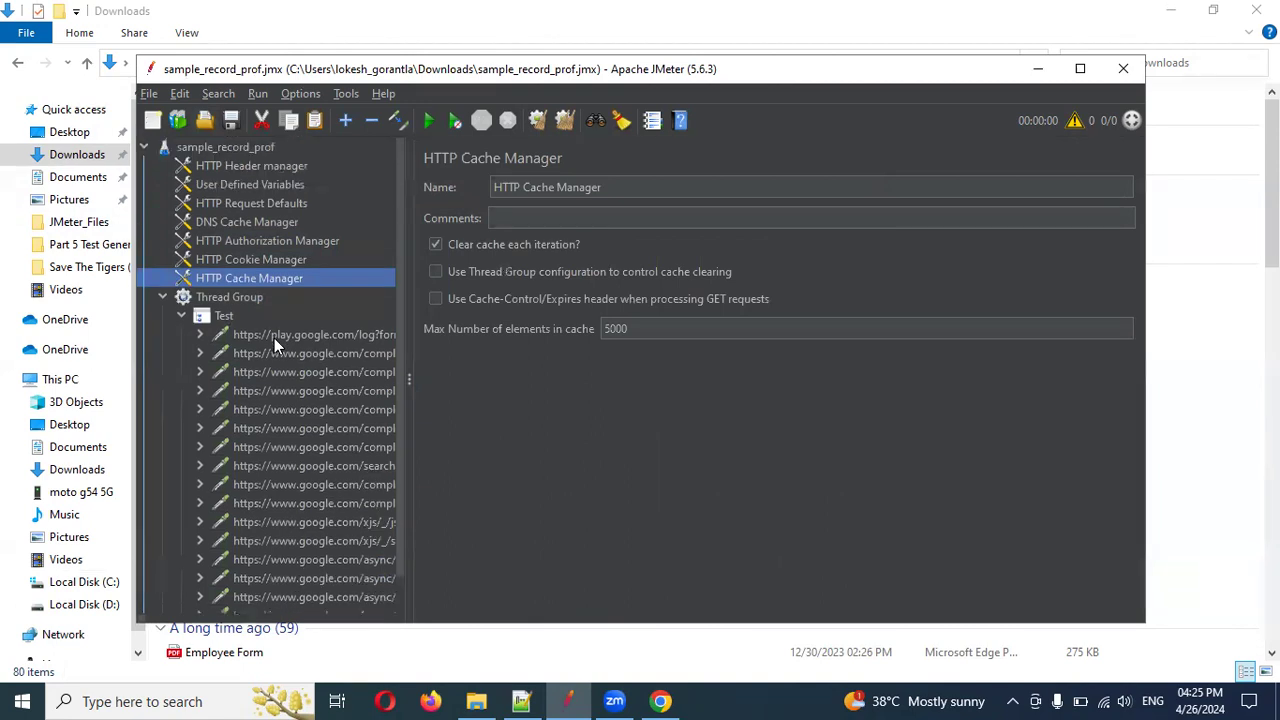
pyautogui.click(274, 338)
pyautogui.click(264, 373)
pyautogui.click(258, 430)
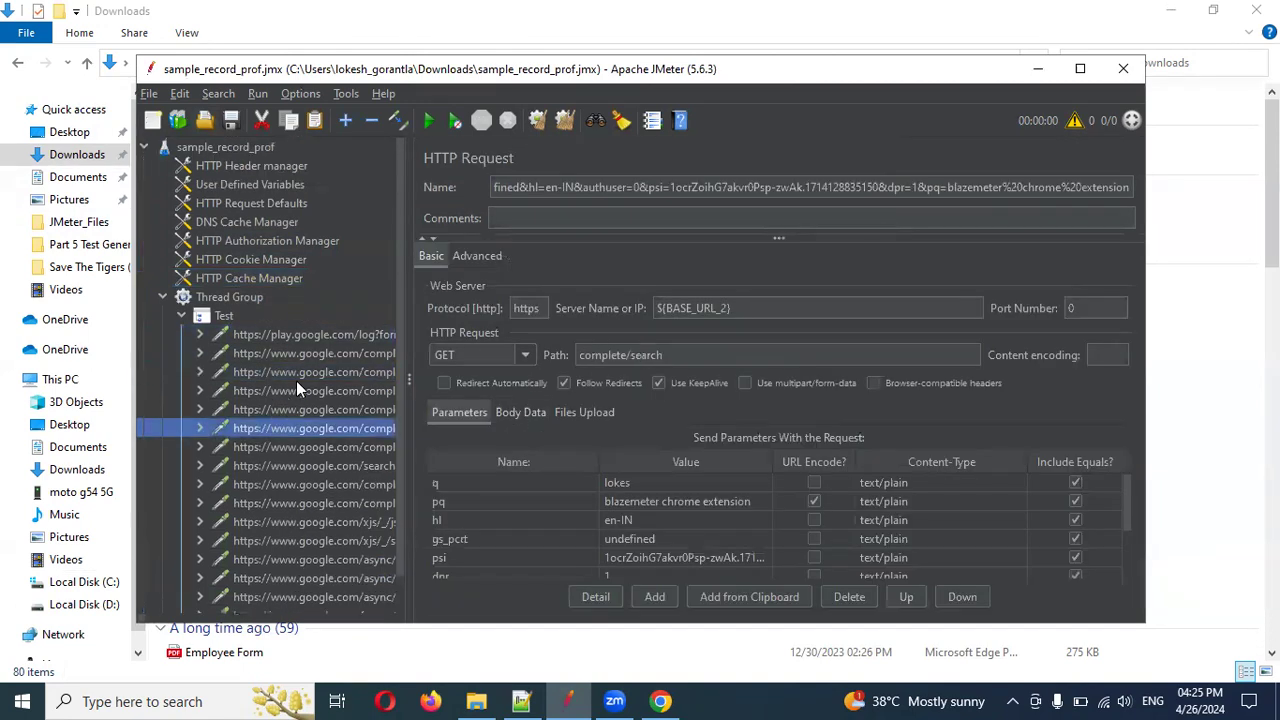
pyautogui.click(180, 316)
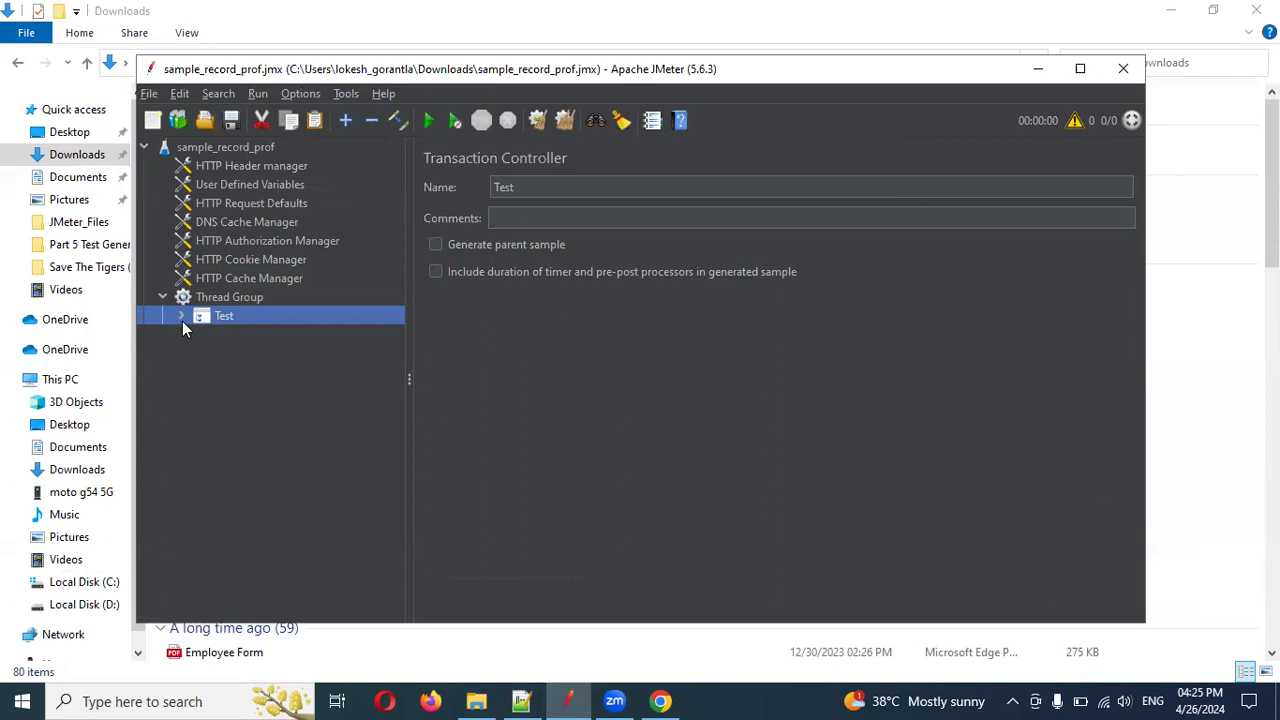
pyautogui.click(182, 321)
pyautogui.click(182, 321)
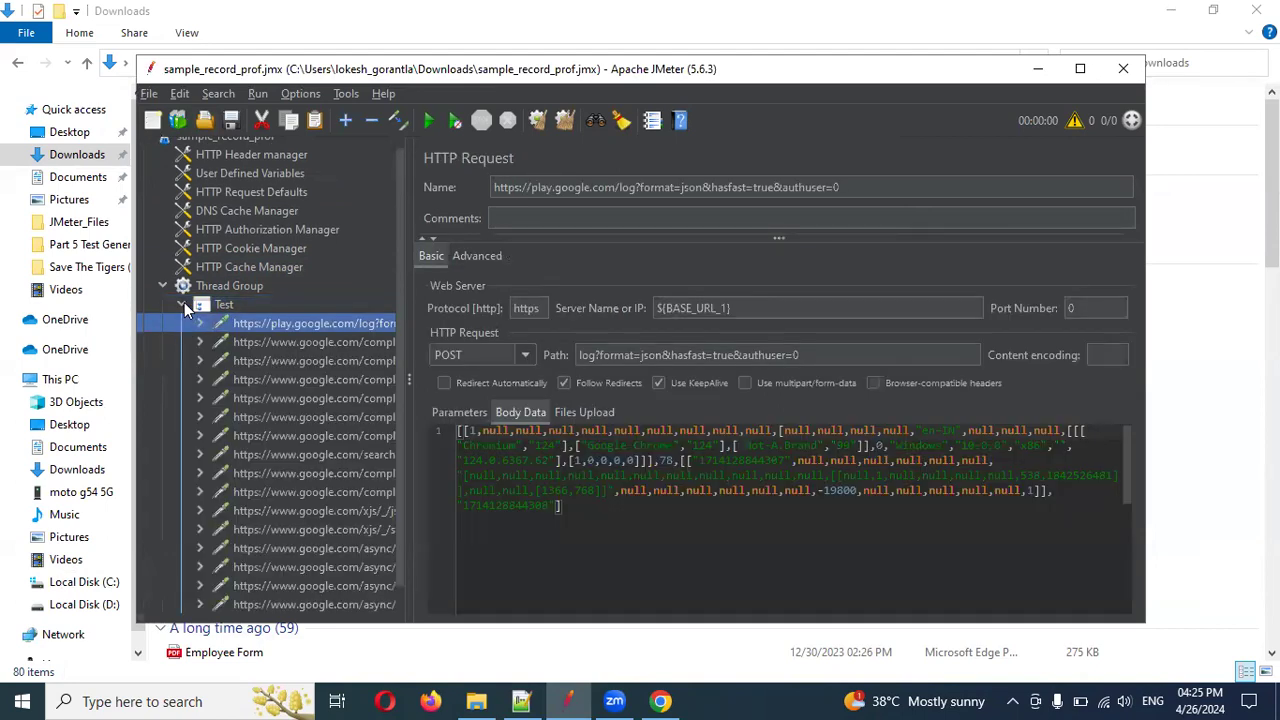
pyautogui.click(184, 306)
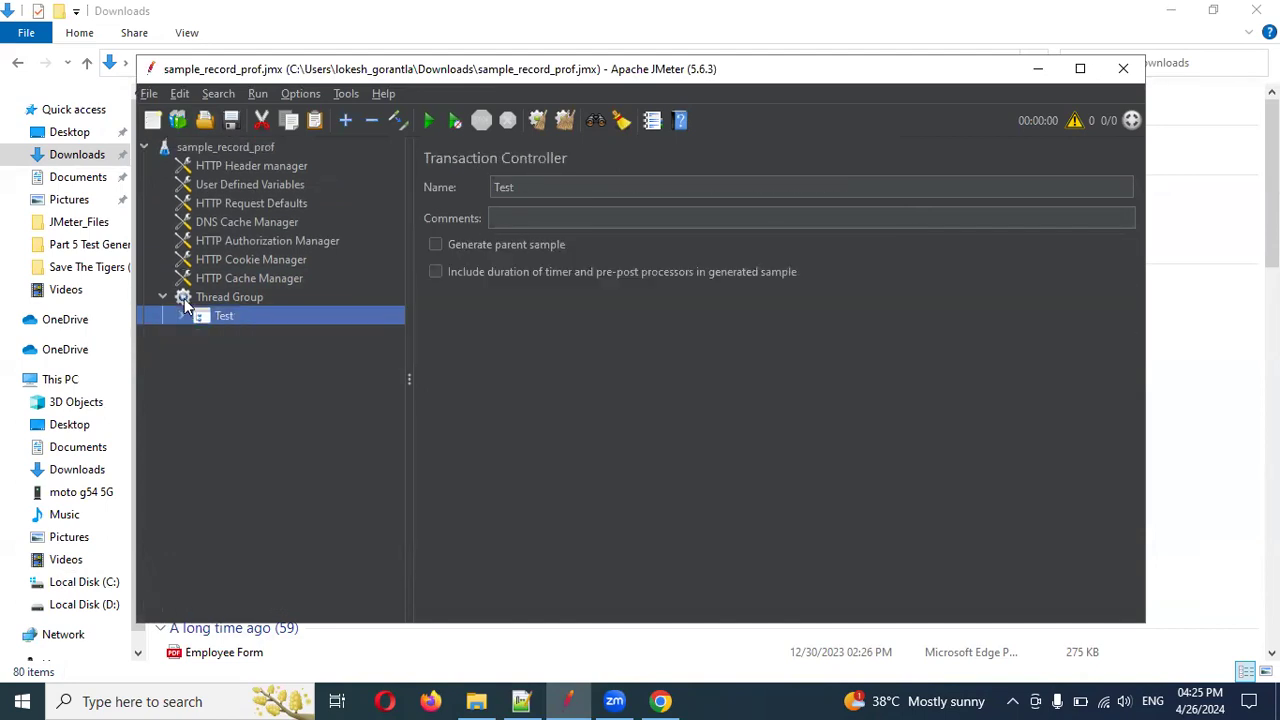
# - Add a View Results in Table listener to the Thread Group
pyautogui.rightClick(244, 297)
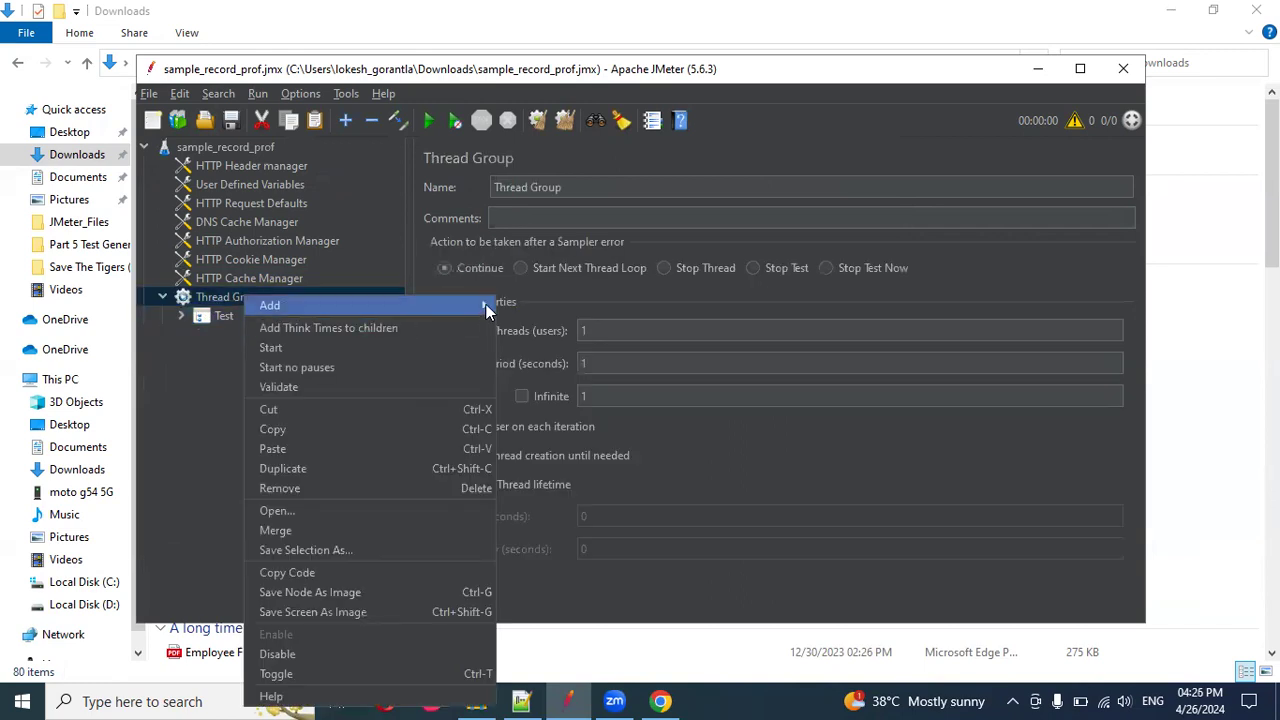
pyautogui.moveTo(486, 304)
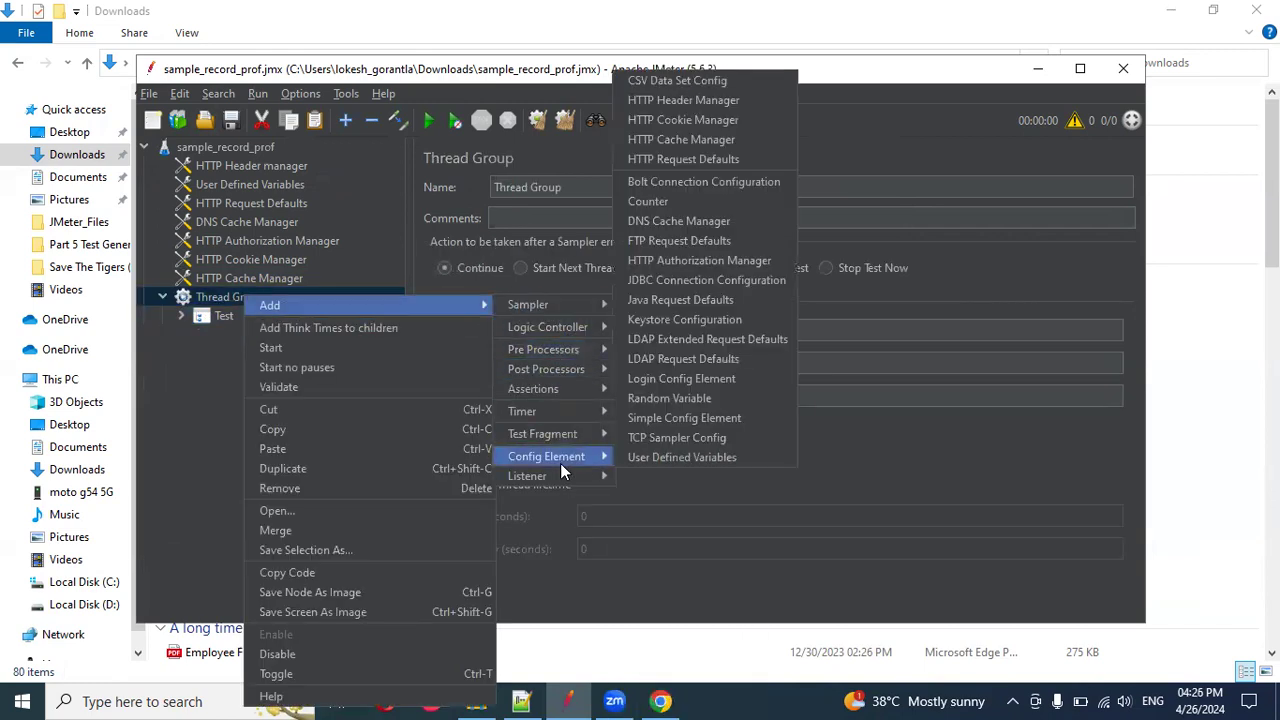
pyautogui.moveTo(581, 474)
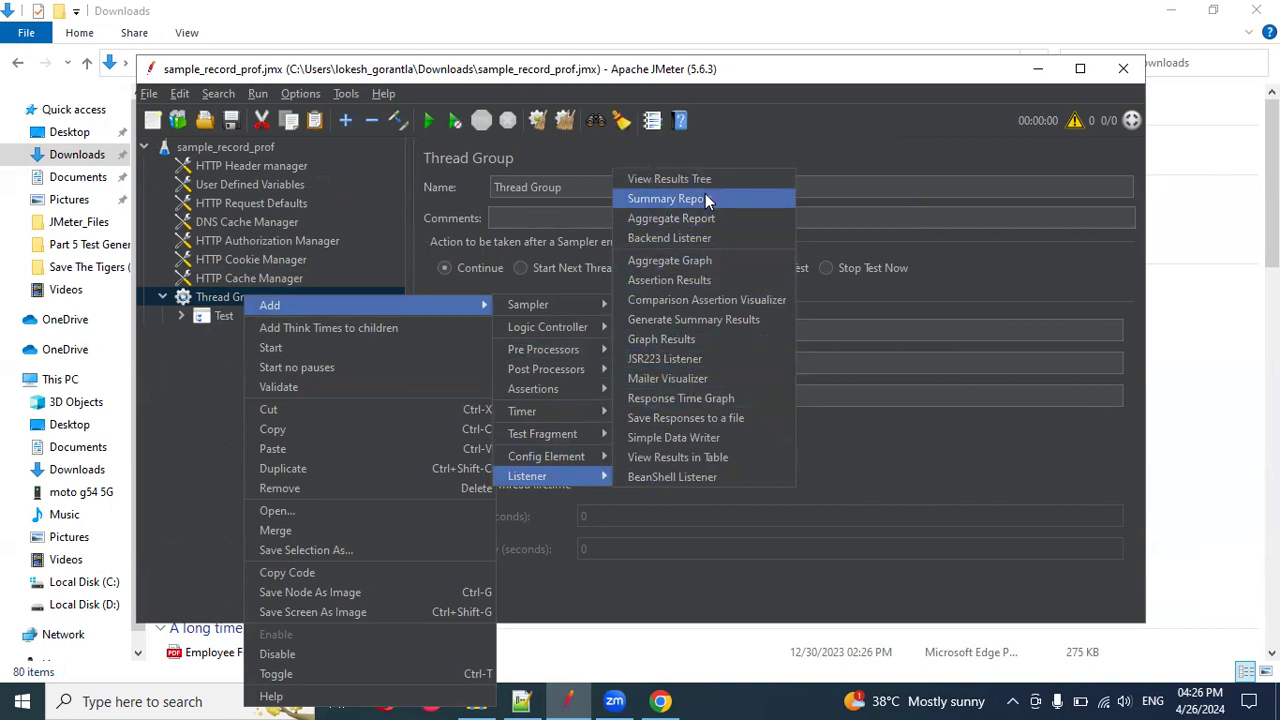
pyautogui.click(705, 458)
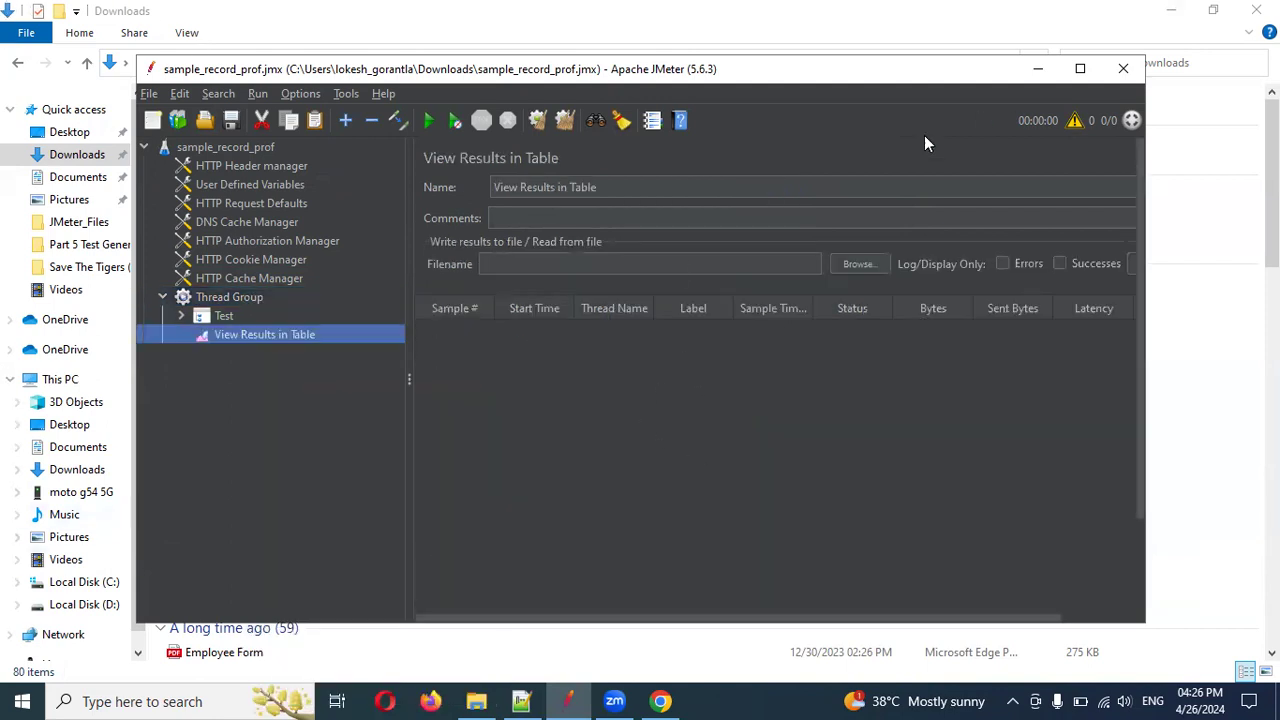
# - Run the test plan and examine its sample results in View Results in Table, including the first sample
pyautogui.click(229, 300)
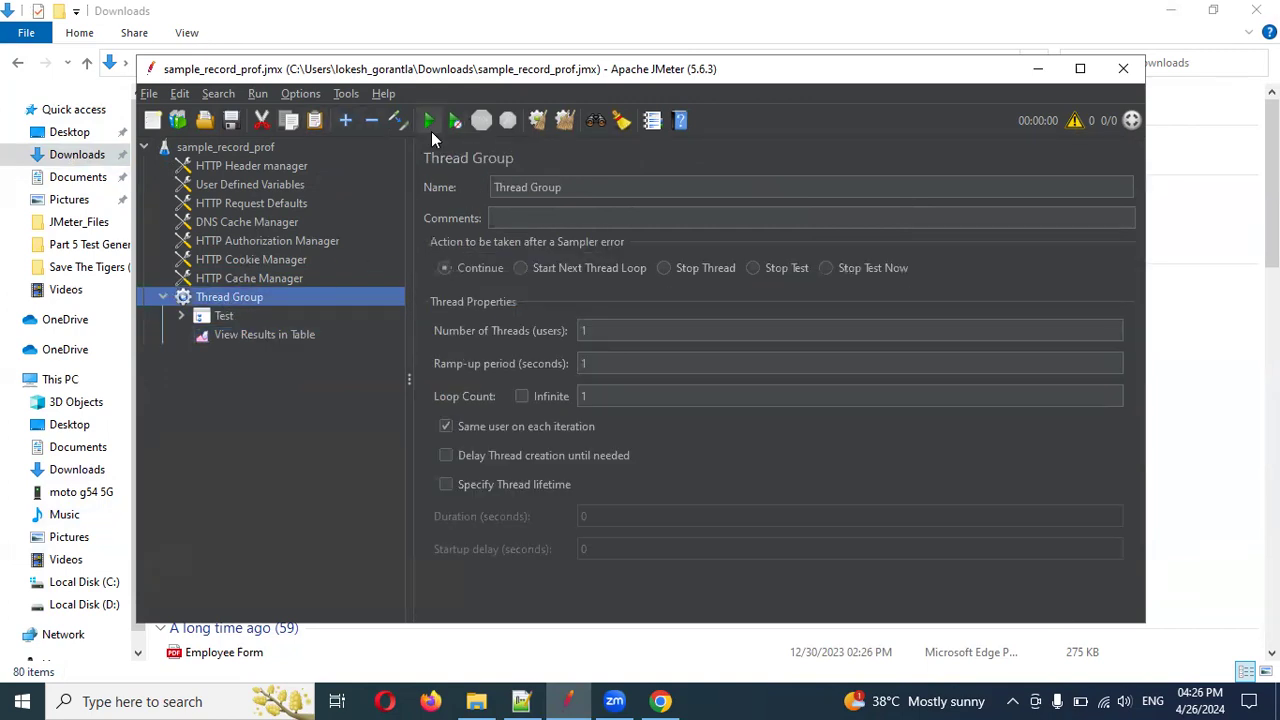
pyautogui.hotkey('ctrl', 'r')
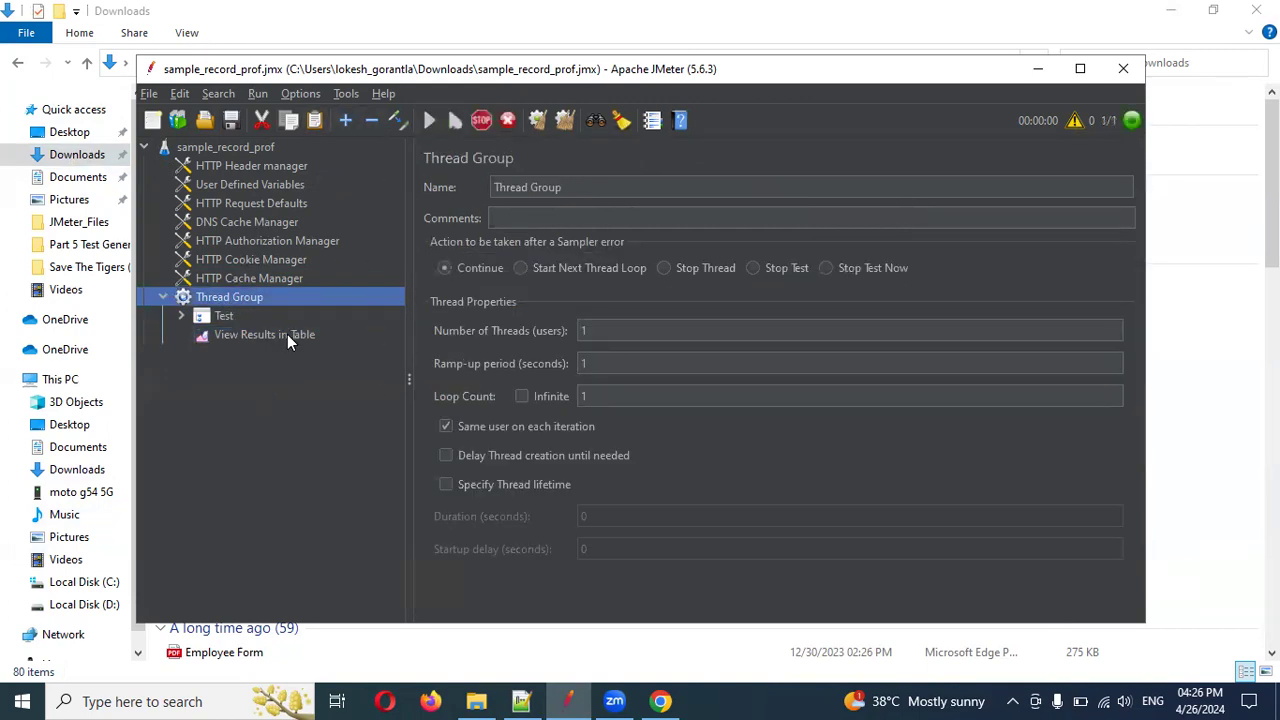
pyautogui.click(287, 334)
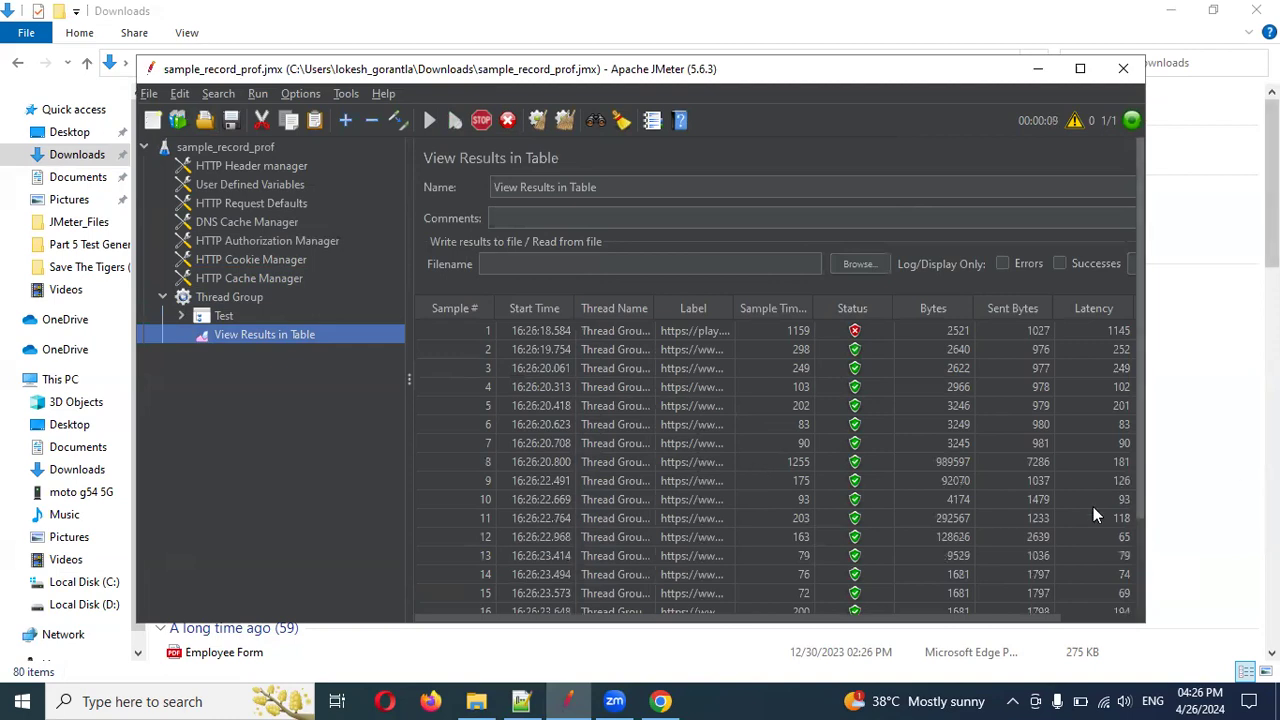
pyautogui.moveTo(1141, 490); pyautogui.dragTo(1119, 617)
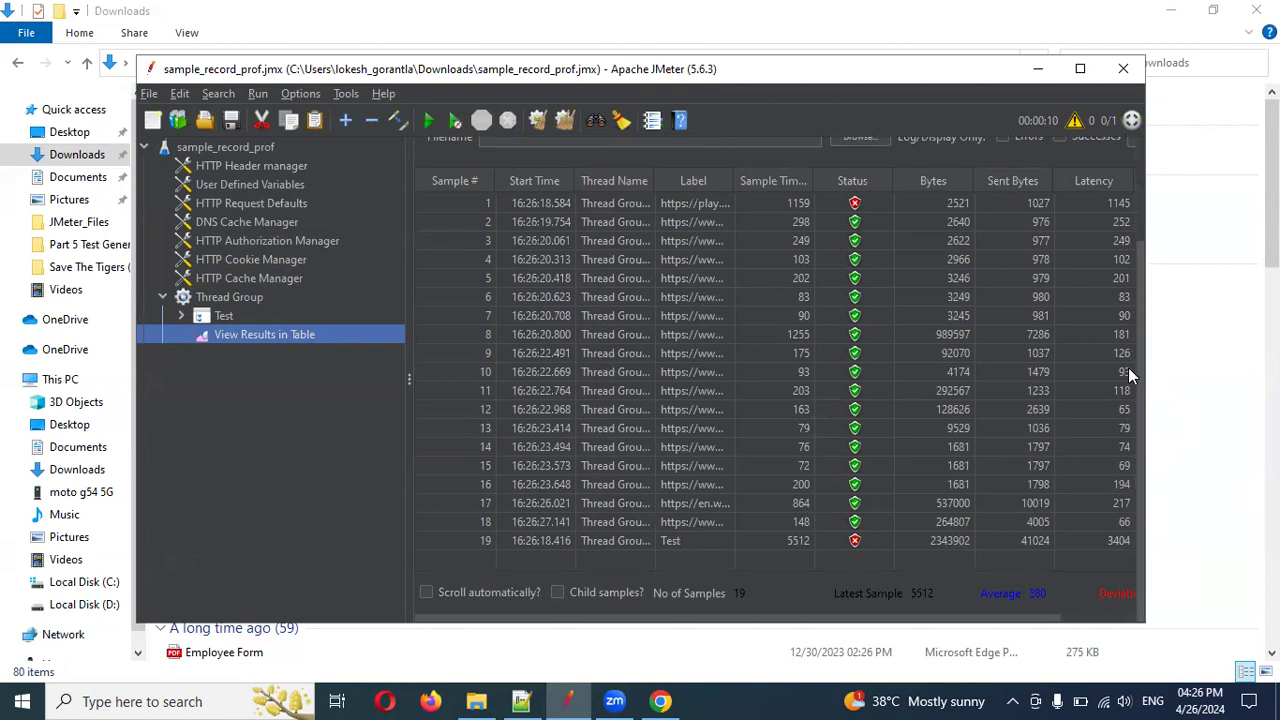
pyautogui.moveTo(1143, 350); pyautogui.dragTo(1136, 265)
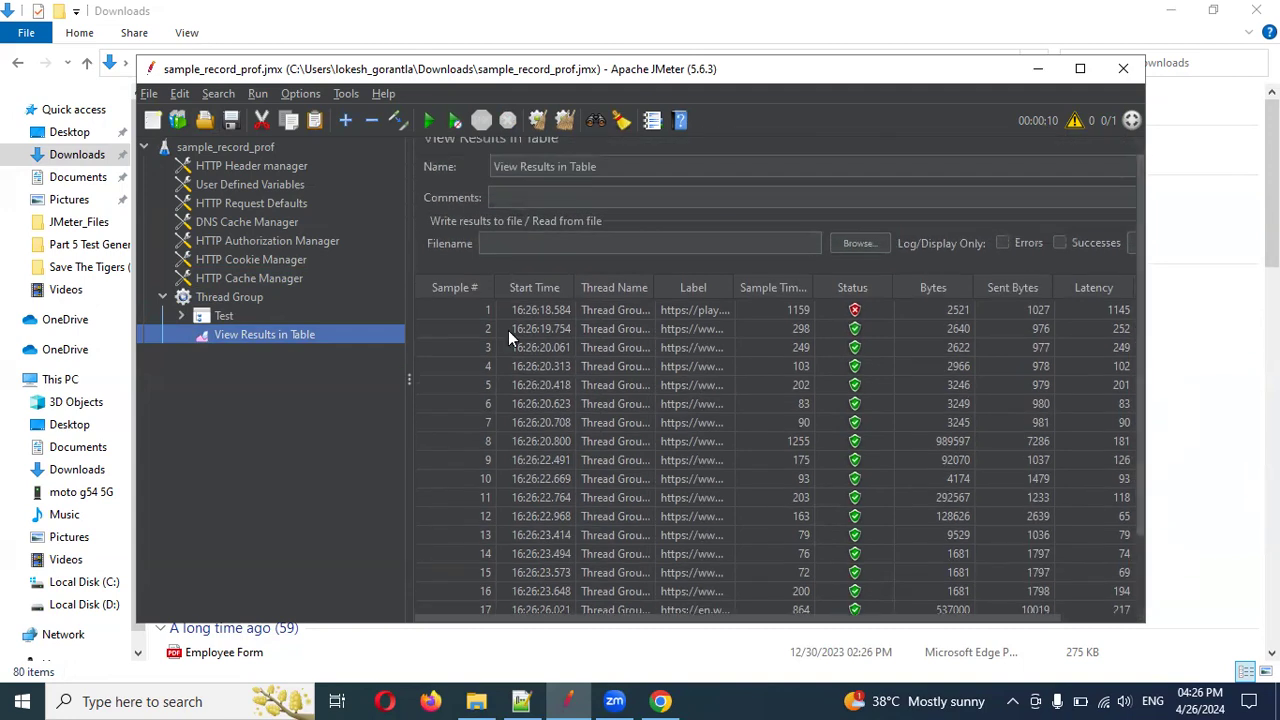
pyautogui.click(671, 310)
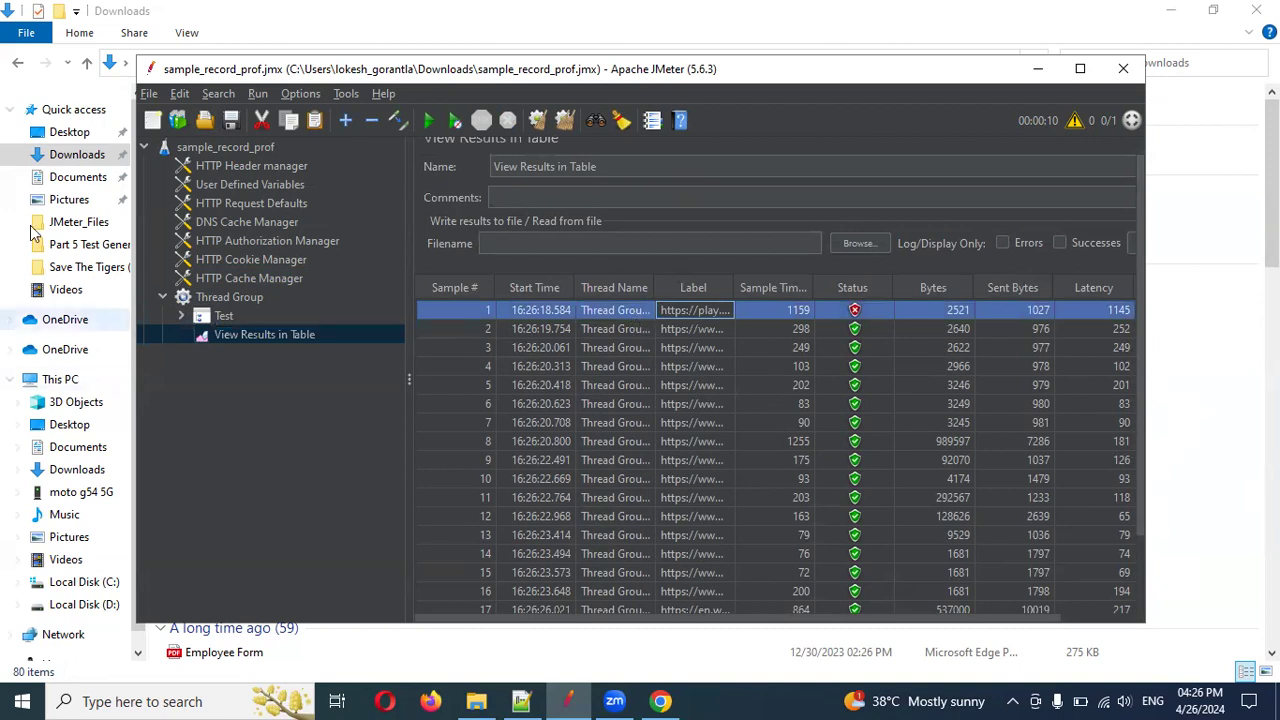
# - Switch to the BlazeMeter workspace dashboard in Chrome and create a GUI Functional Test in the Default project
pyautogui.click(660, 700)
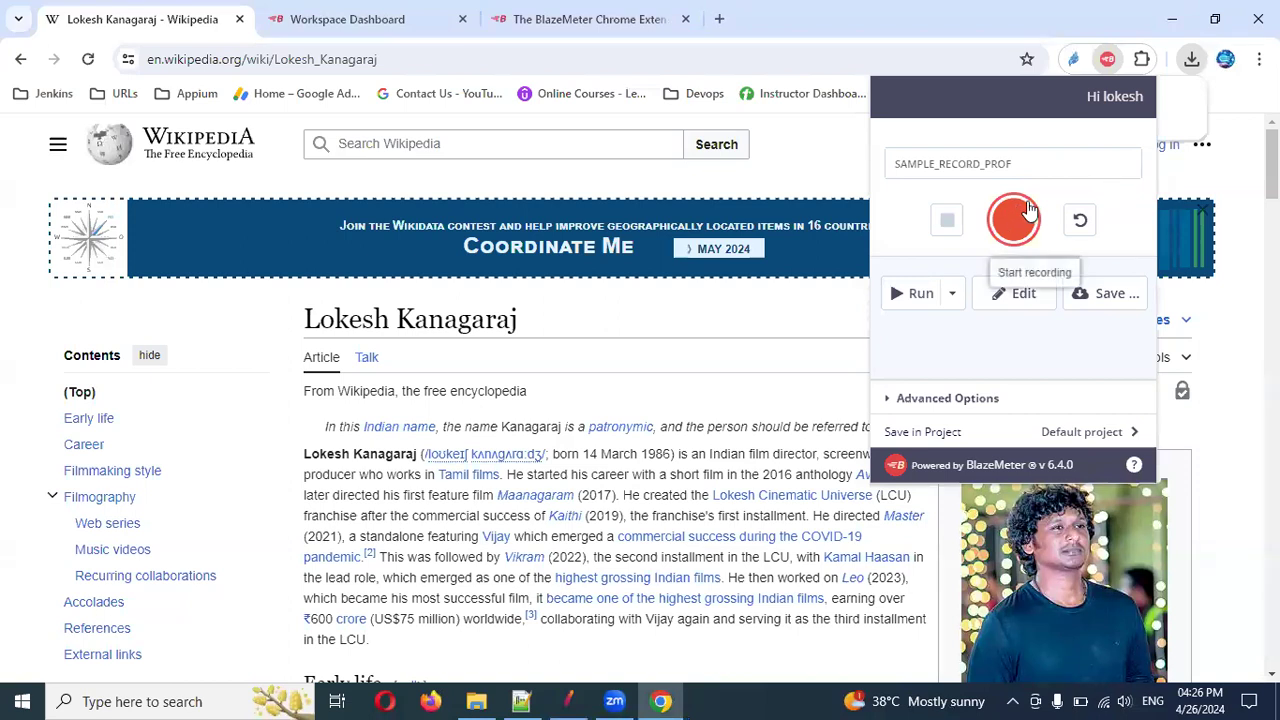
pyautogui.click(413, 14)
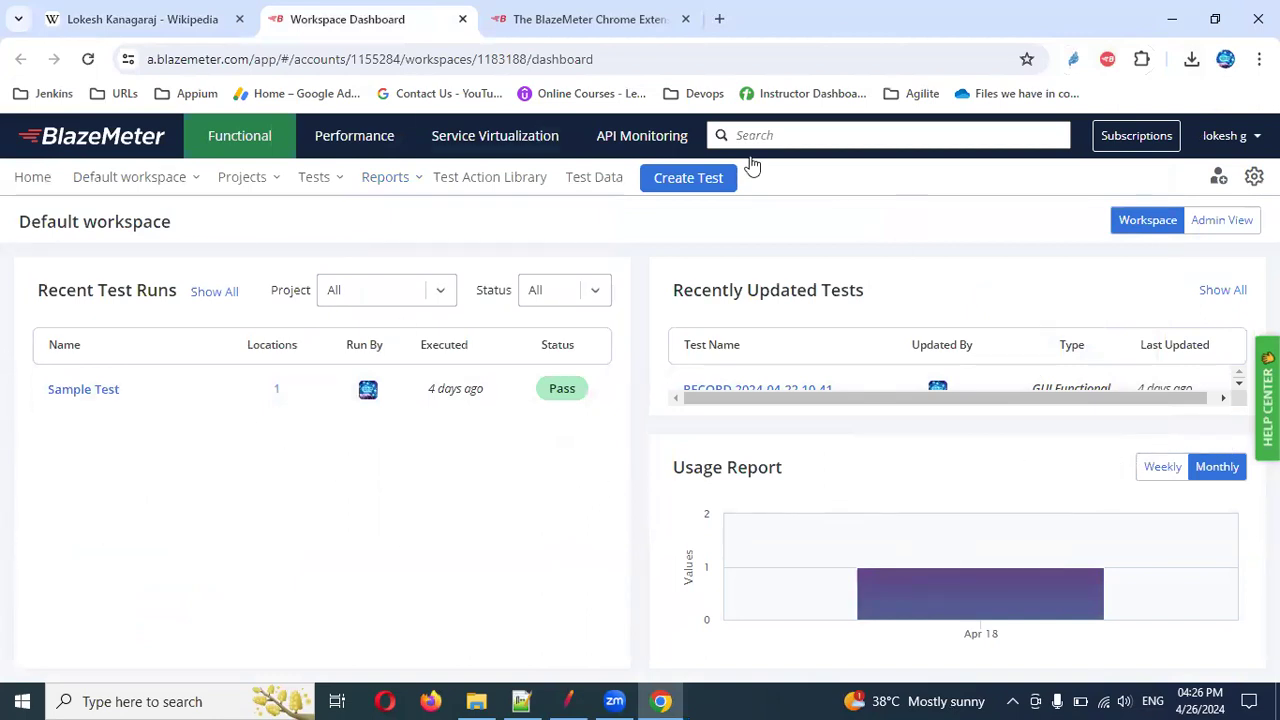
pyautogui.click(703, 184)
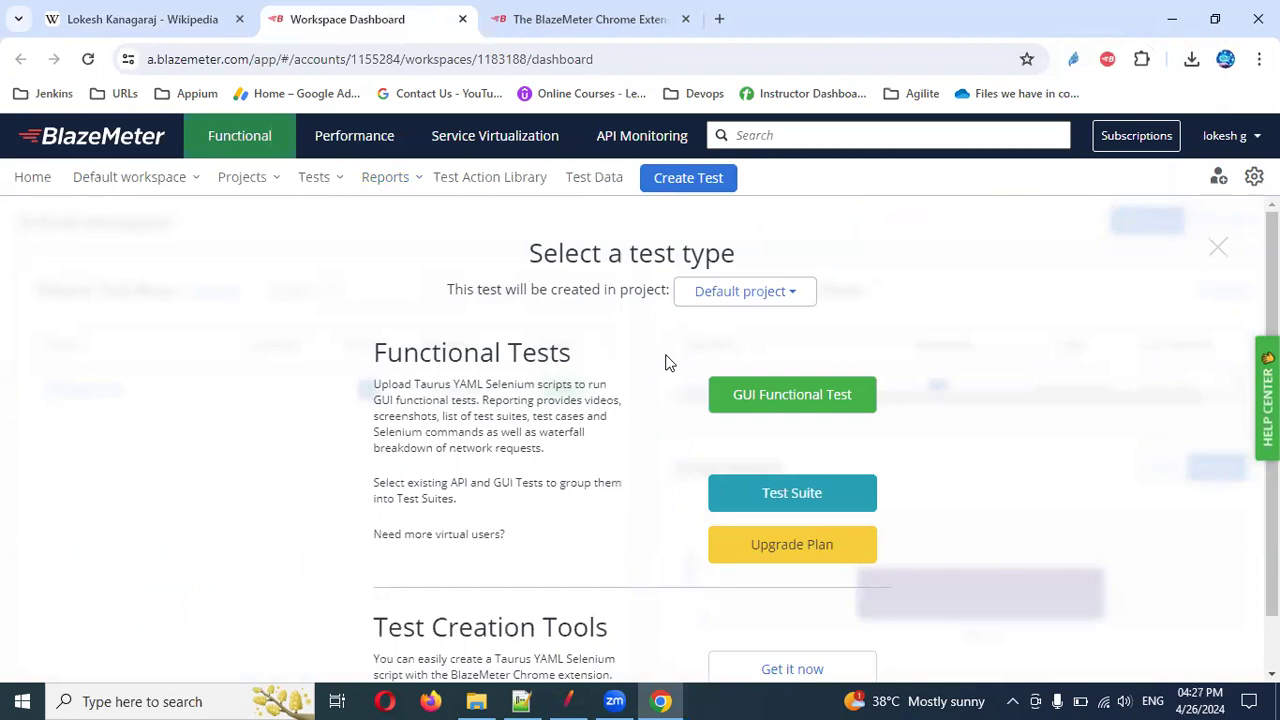
pyautogui.scroll(-1, 830, 425)
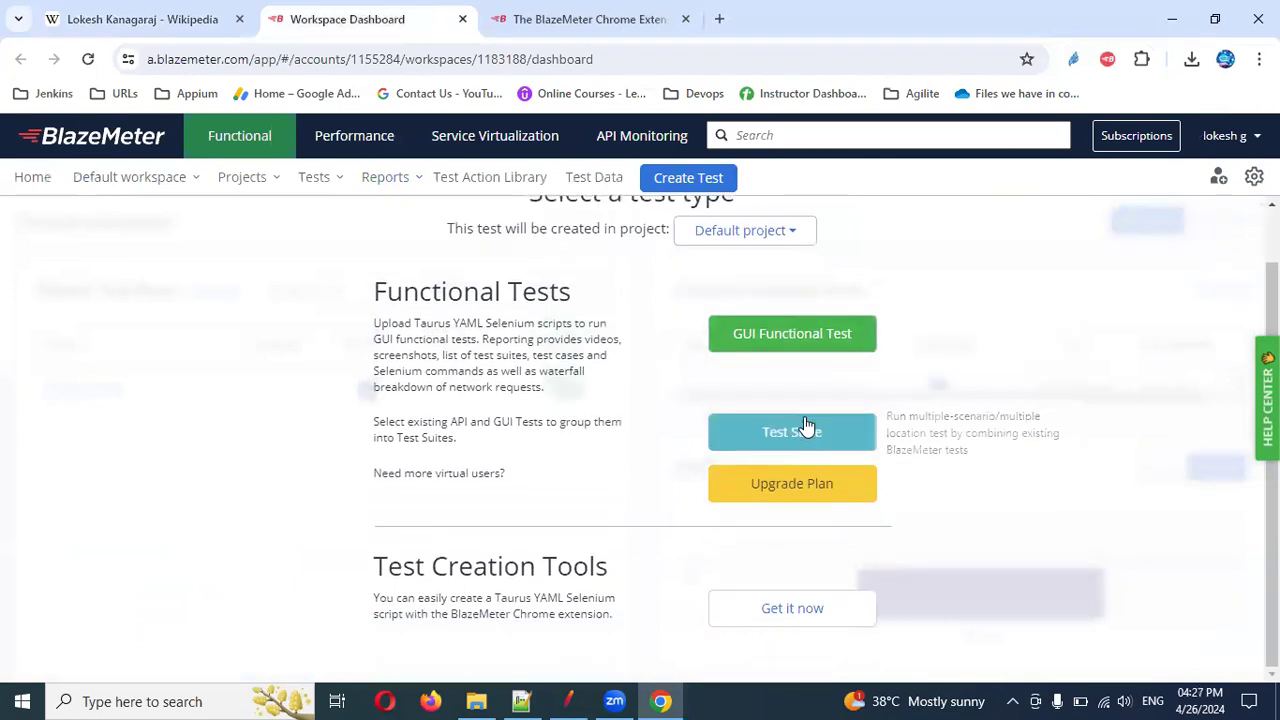
pyautogui.click(757, 343)
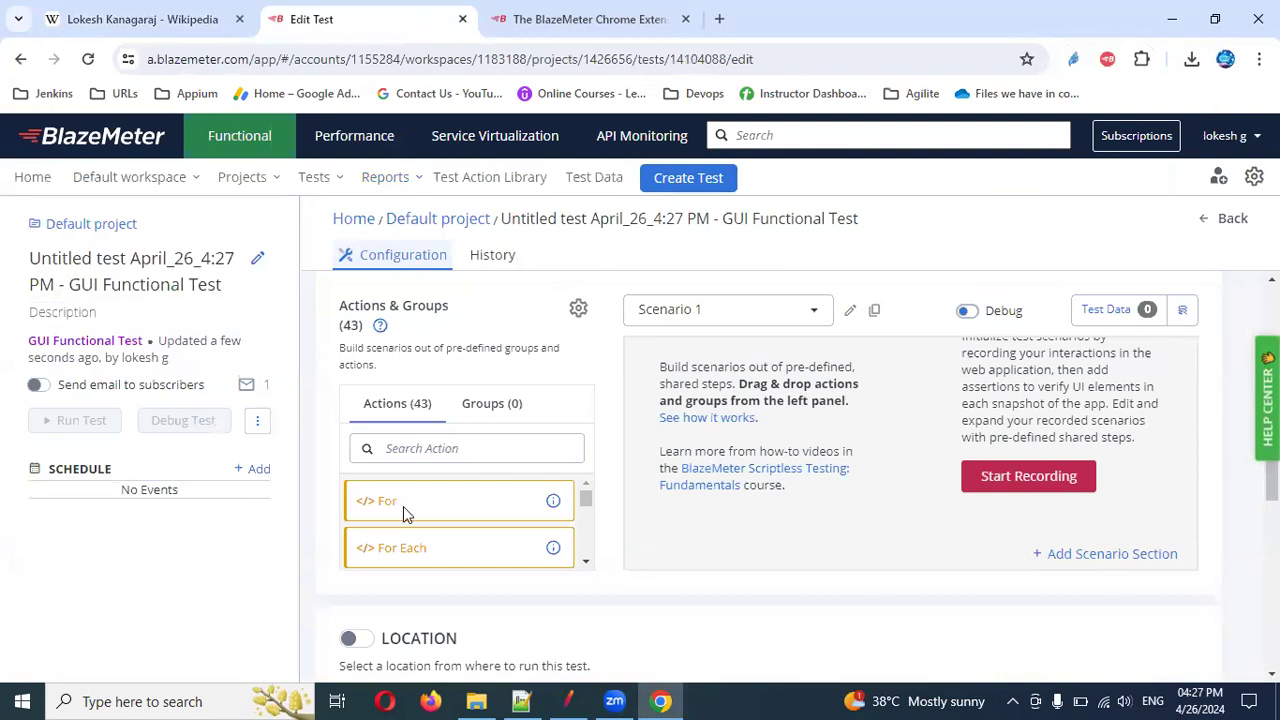
# - Preview the recording window for Scenario 1 of the new test and return to the workspace dashboard
pyautogui.click(1020, 481)
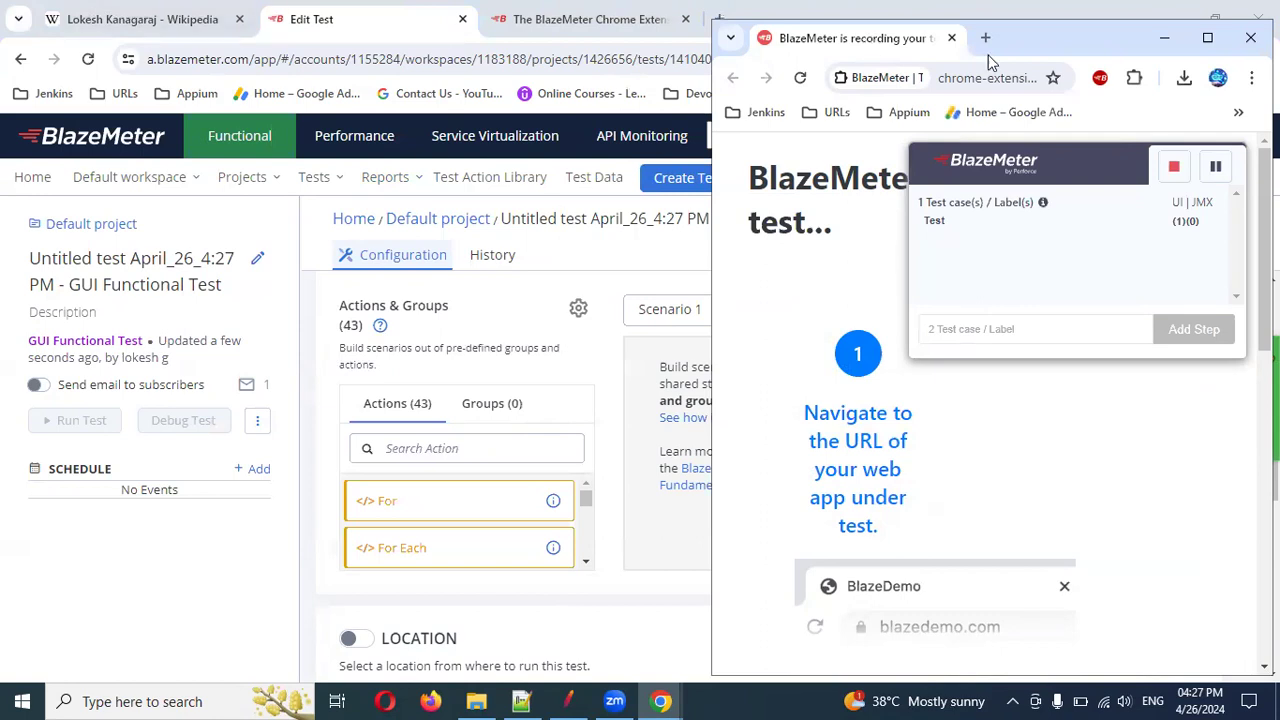
pyautogui.click(1250, 37)
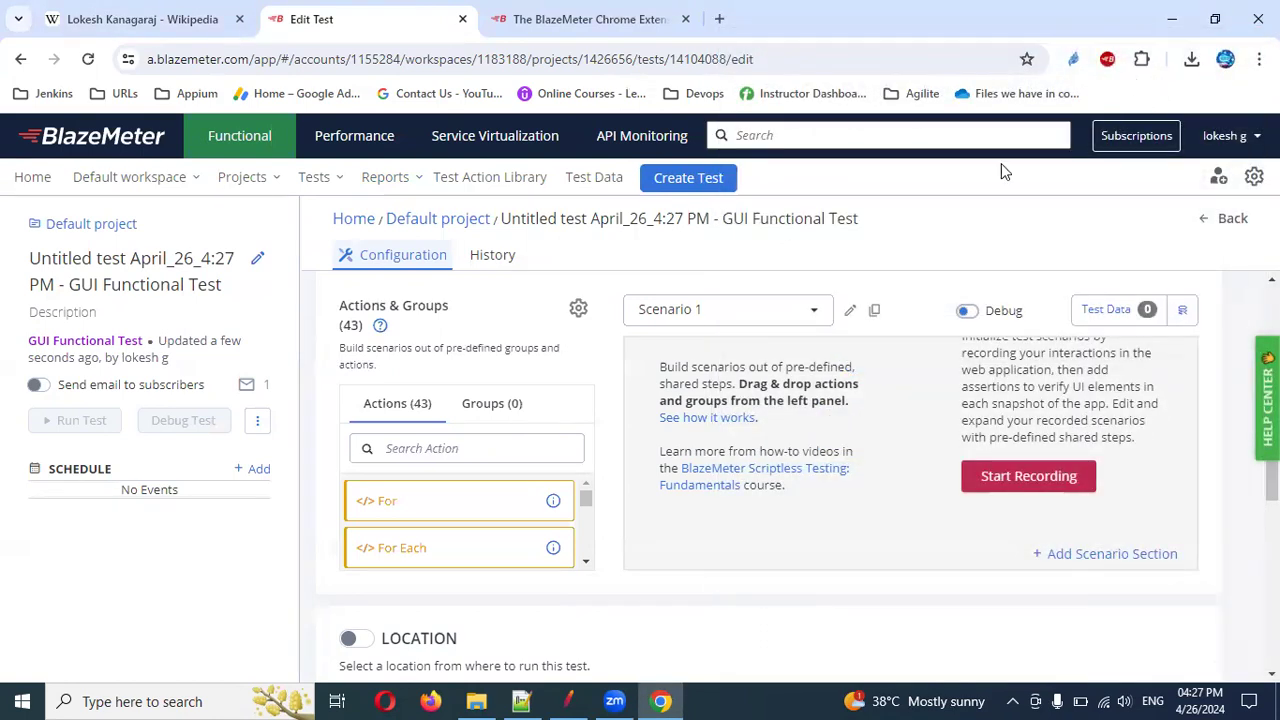
pyautogui.click(21, 59)
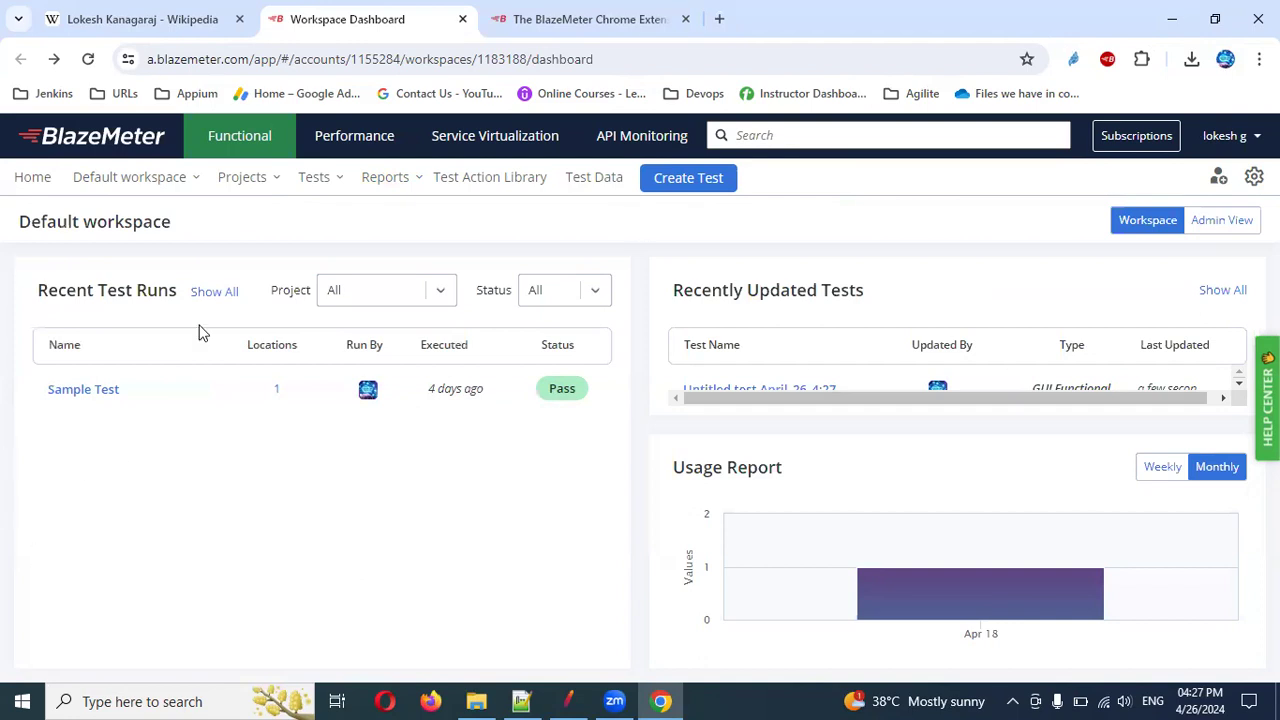
pyautogui.click(567, 701)
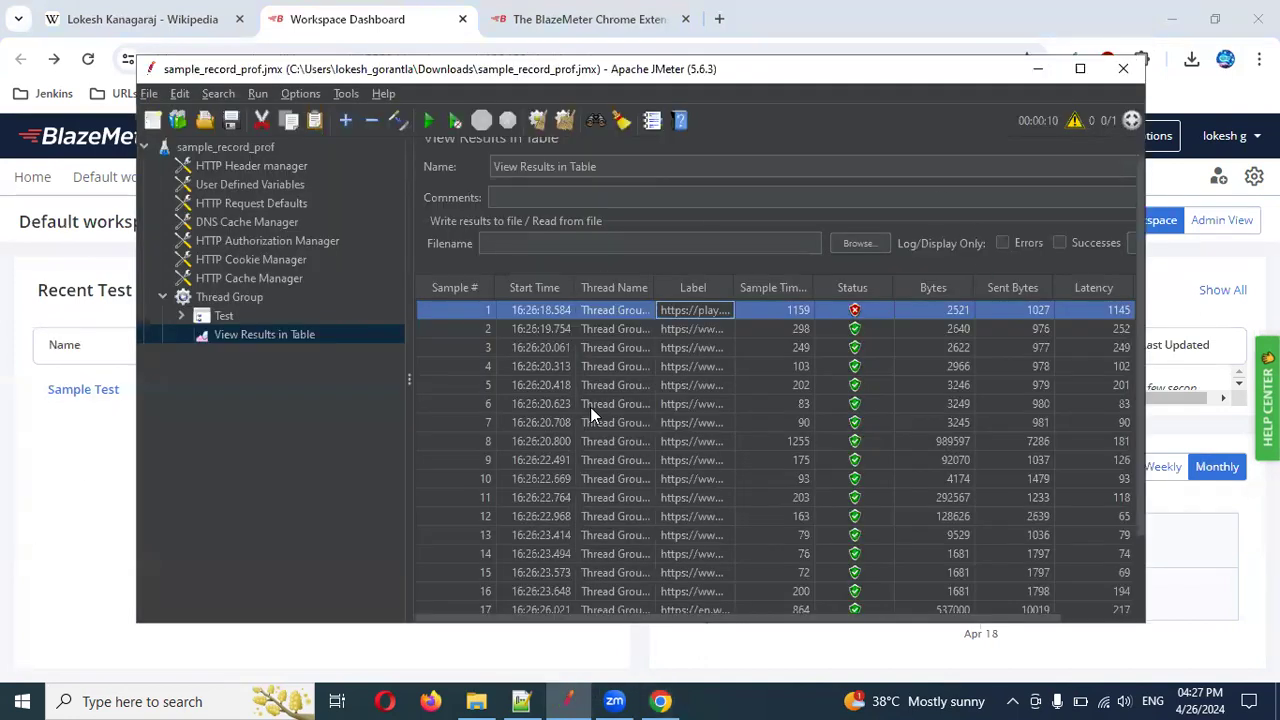
pyautogui.hotkey('alt', 'Tab')
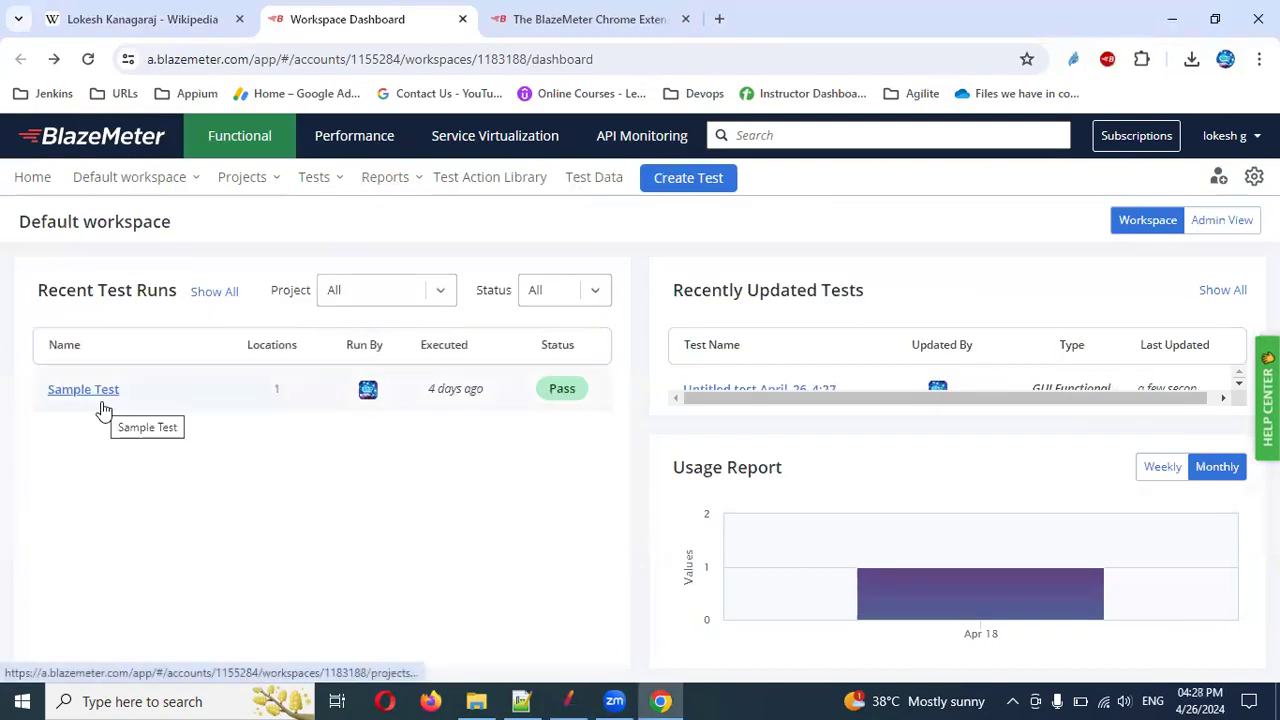
pyautogui.hotkey('alt', 'Tab')
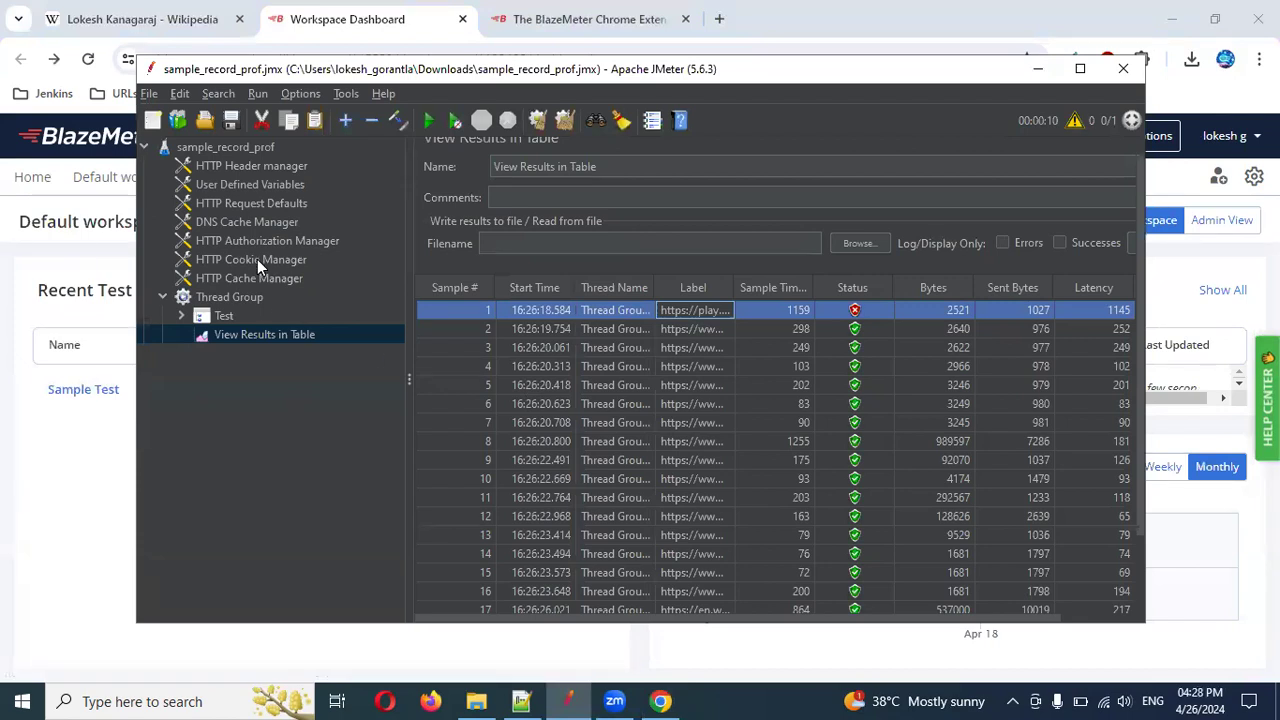
pyautogui.hotkey('alt', 'Tab')
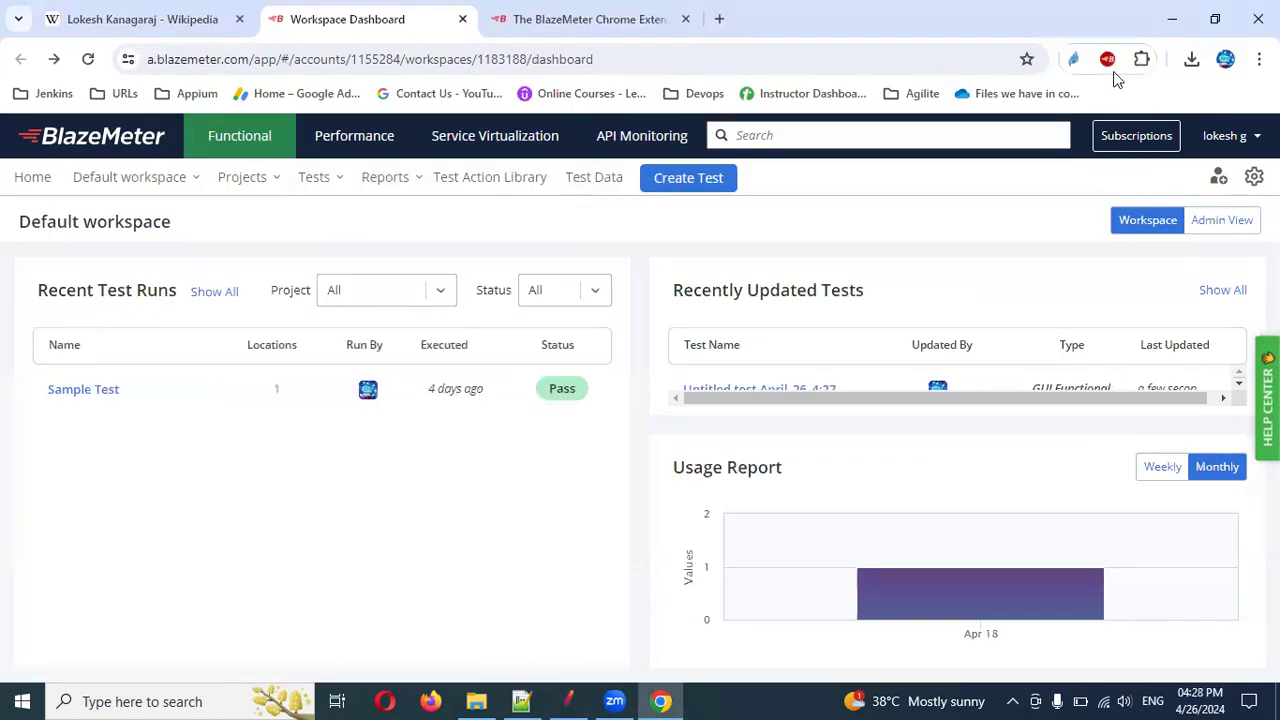
pyautogui.click(1107, 59)
pyautogui.click(847, 26)
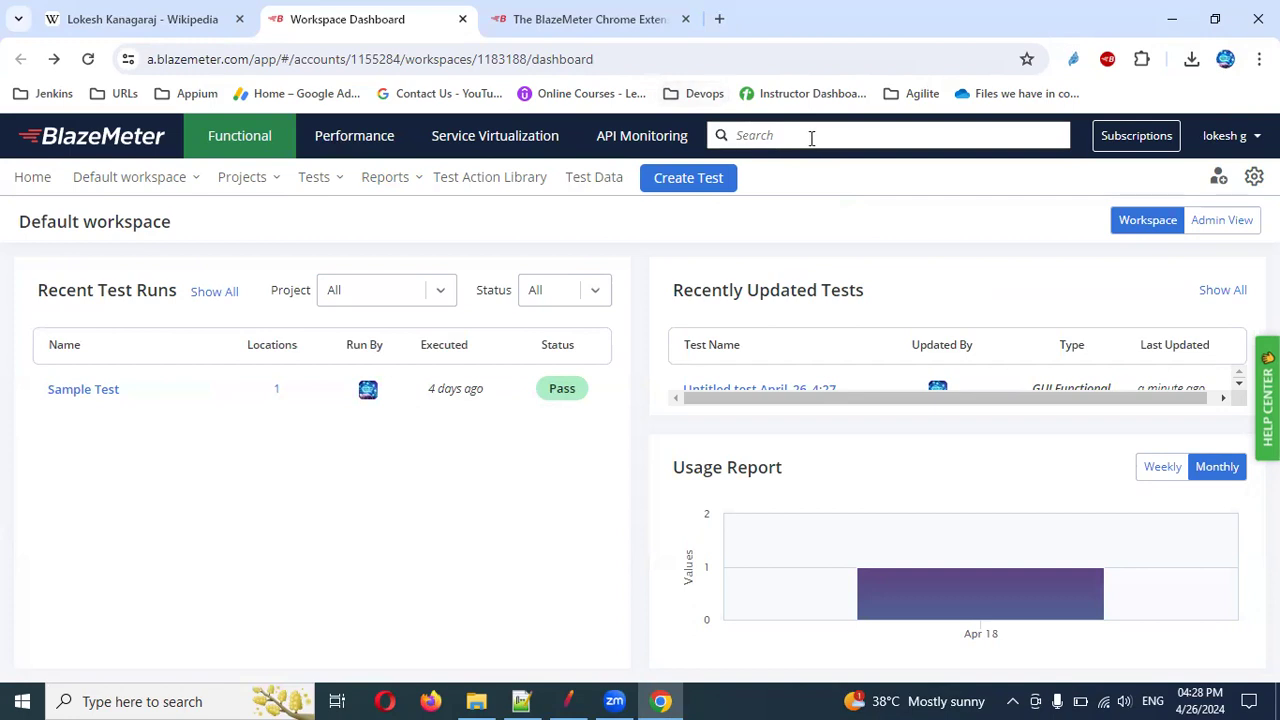
pyautogui.press('Tab')
pyautogui.click(1104, 666)
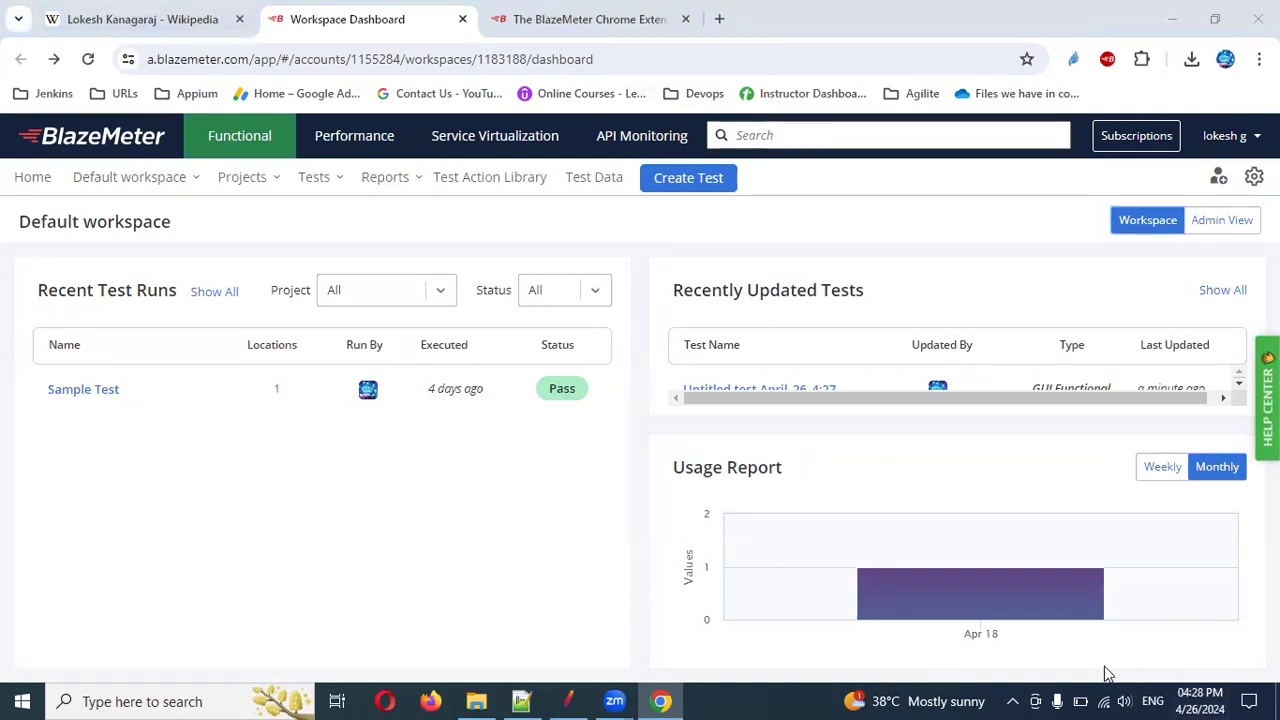